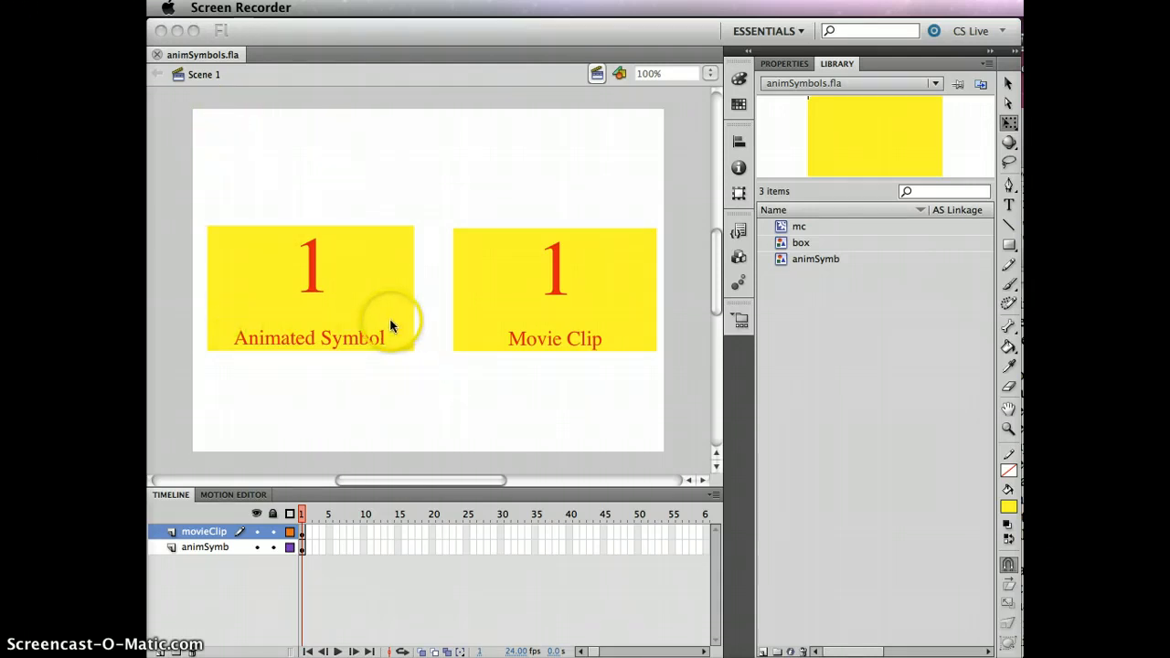
- Inspect the properties of the Animated Symbol instance and the Movie Clip instance on the stage
click(783, 66)
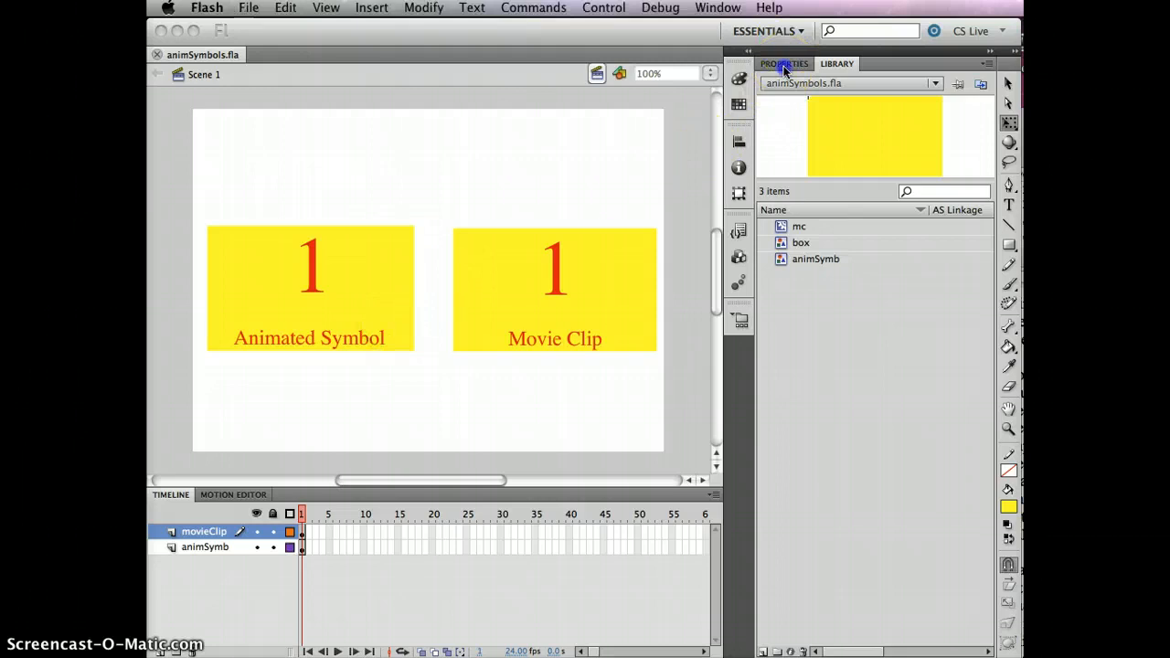
click(371, 286)
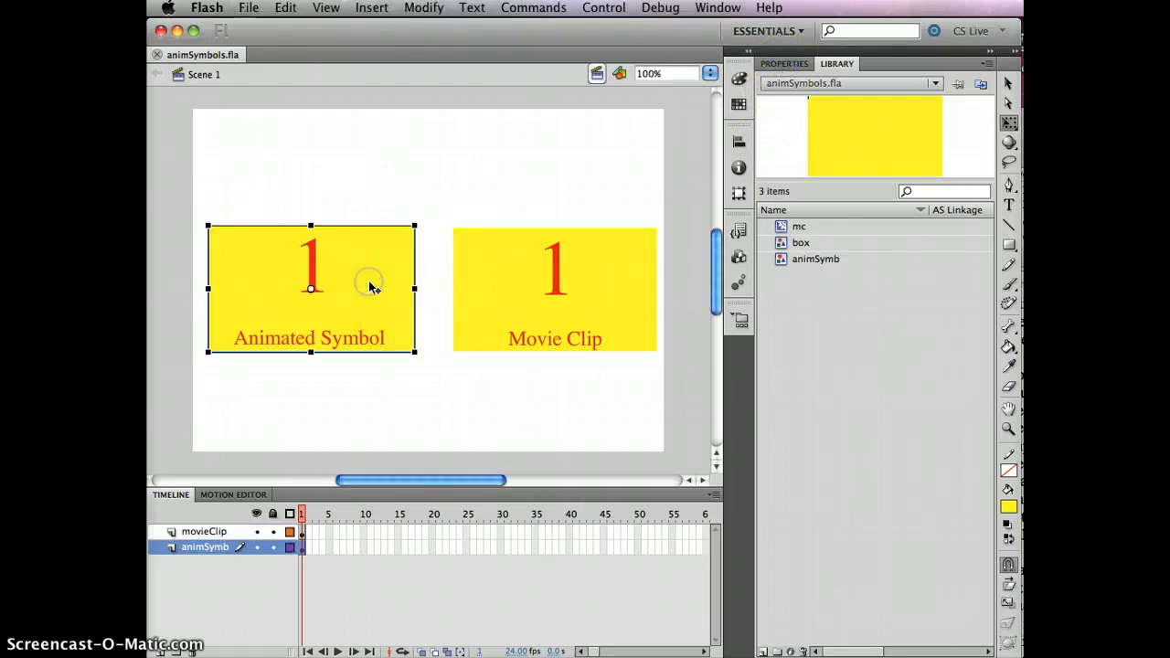
click(788, 63)
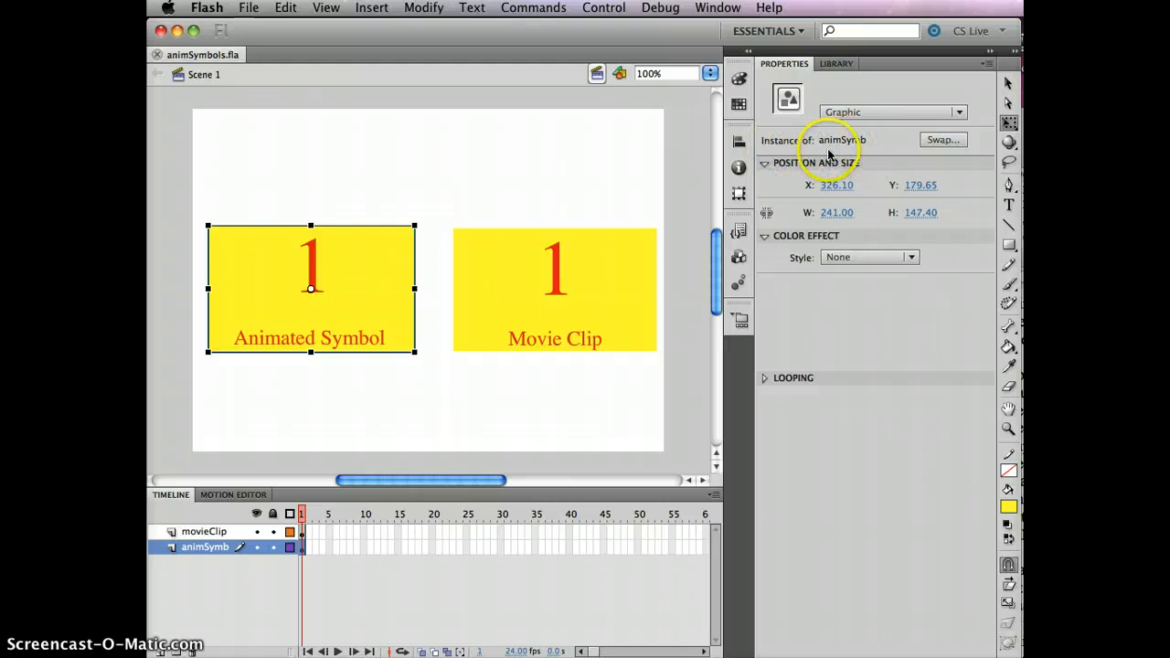
click(627, 274)
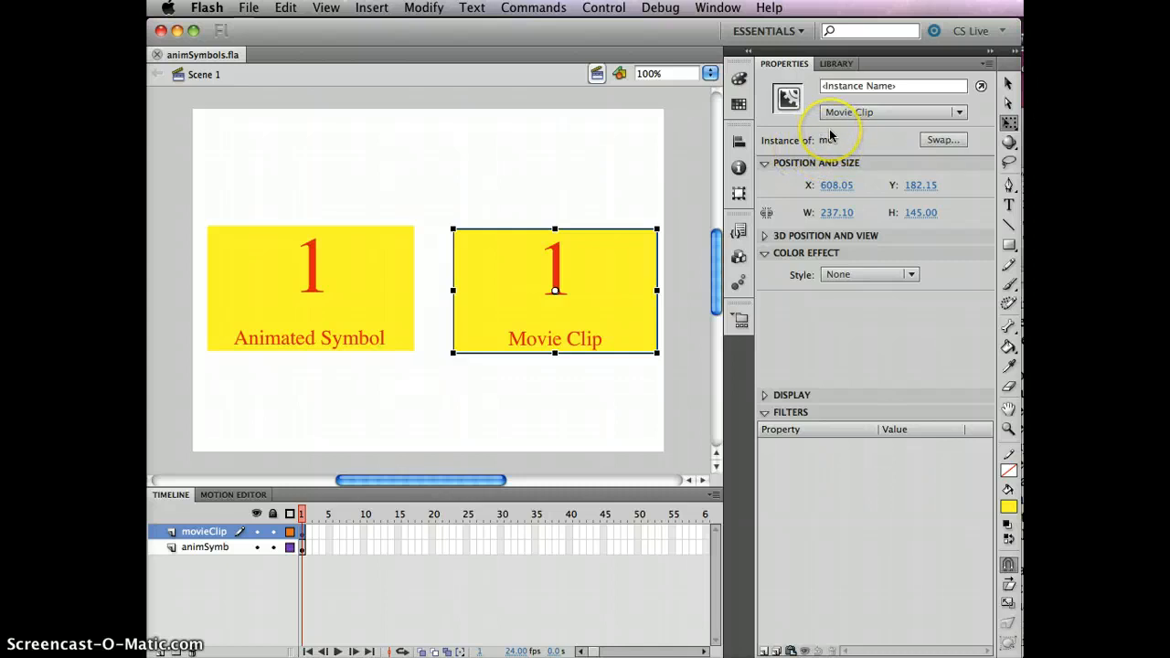
click(525, 183)
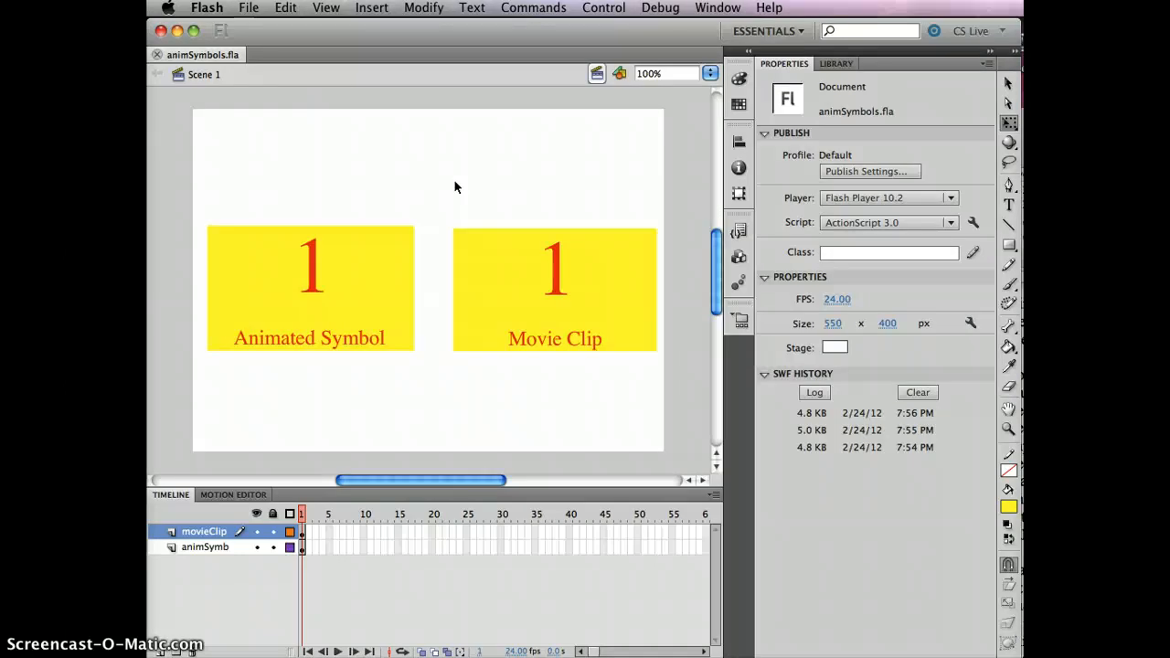
- Test the single-frame movie to compare how the two symbols play, and close the preview
click(457, 431)
click(335, 547)
key(super+Return)
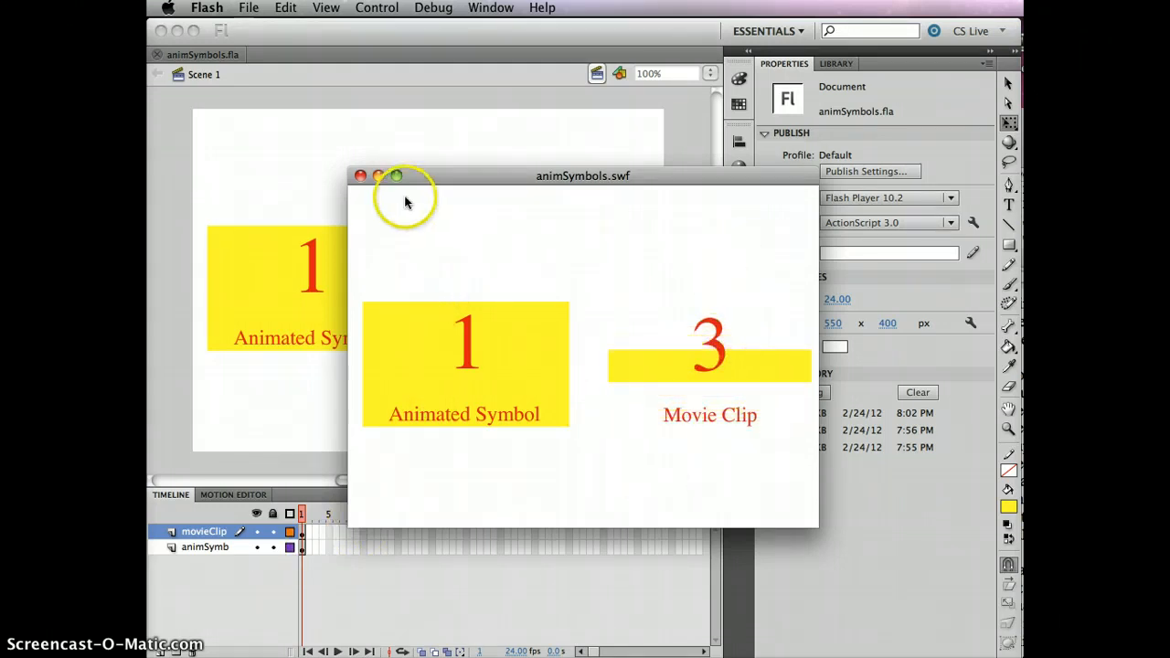
click(359, 176)
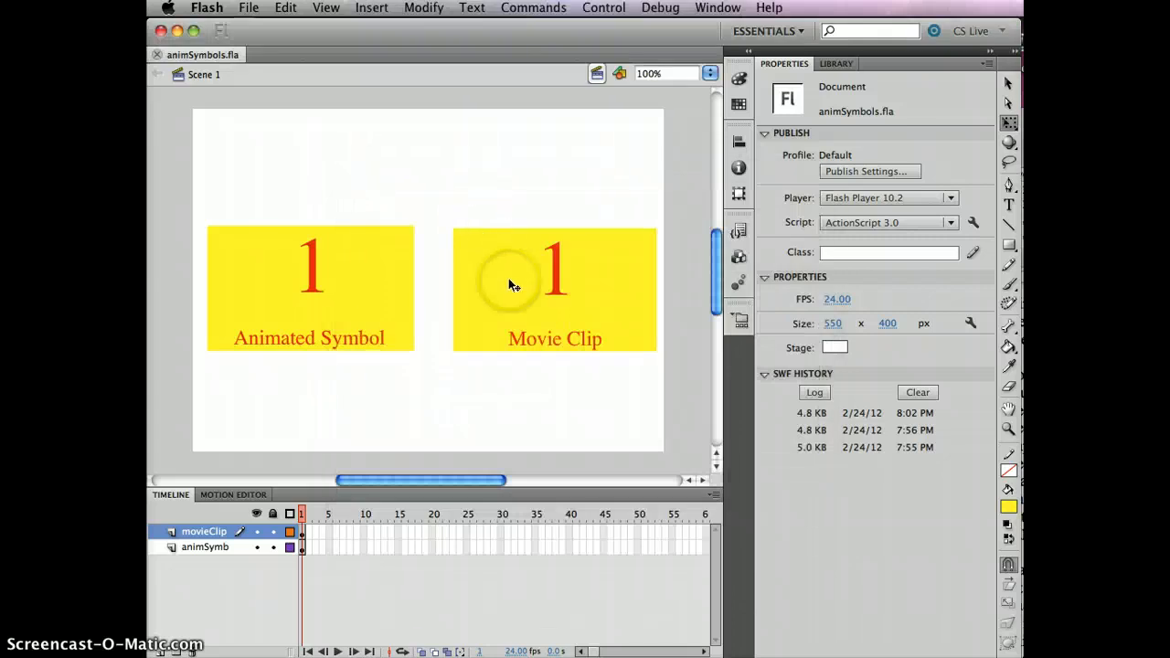
- Preview the mc and animSymb library symbols, and open mc to scrub through its internal animation to frame 38
click(836, 62)
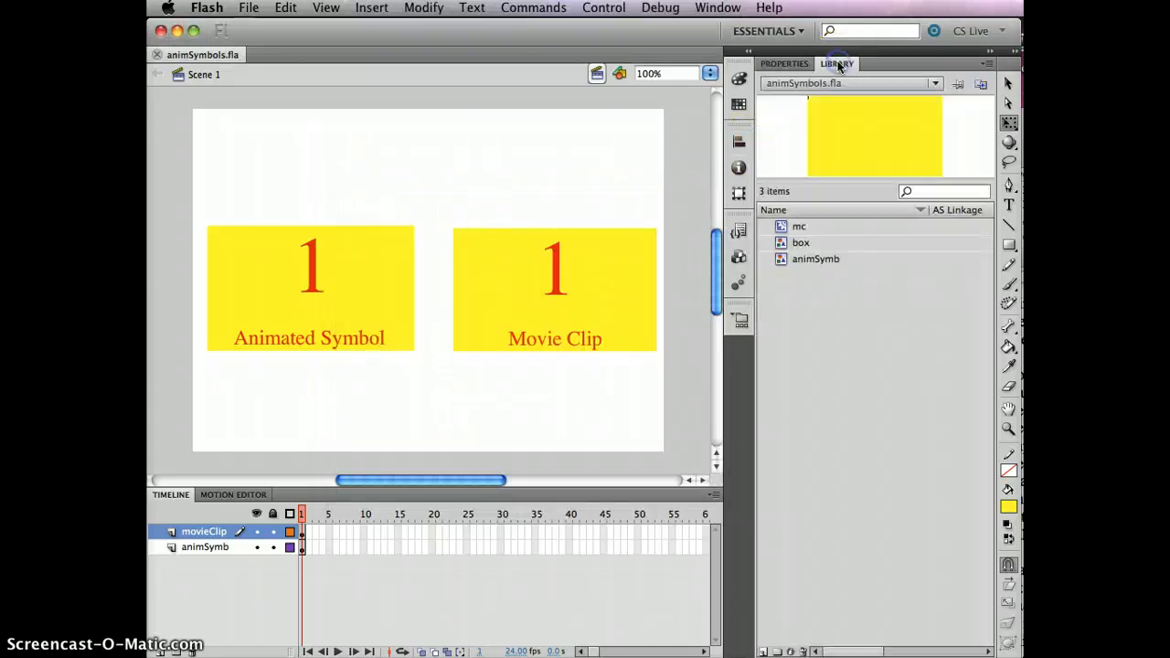
click(802, 227)
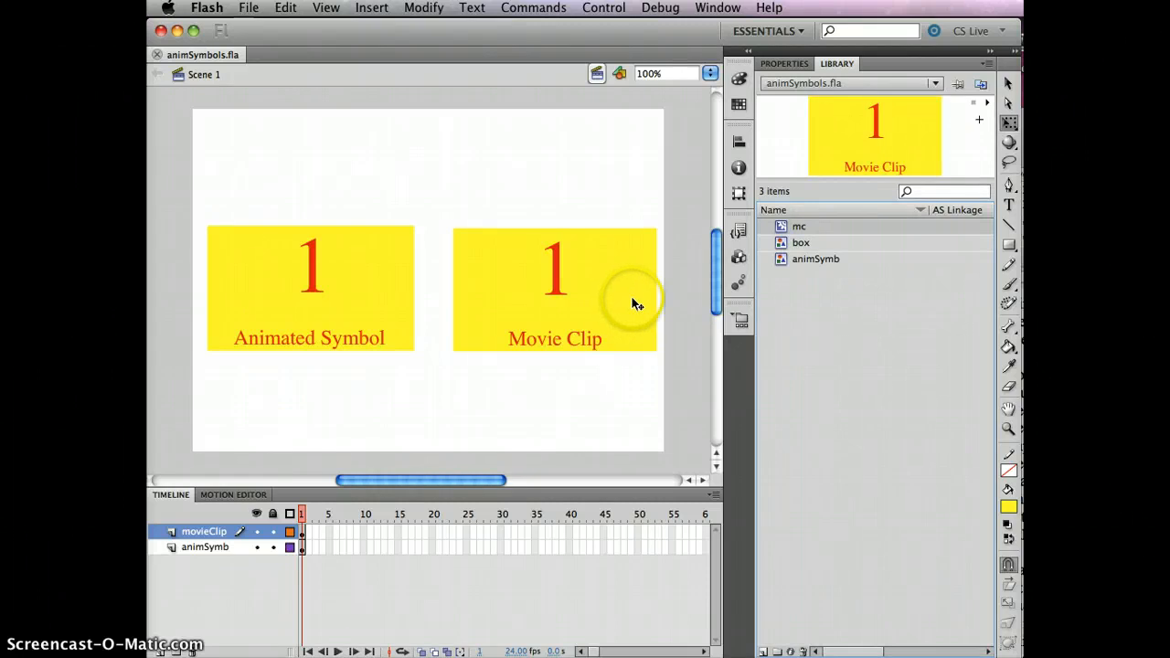
click(823, 261)
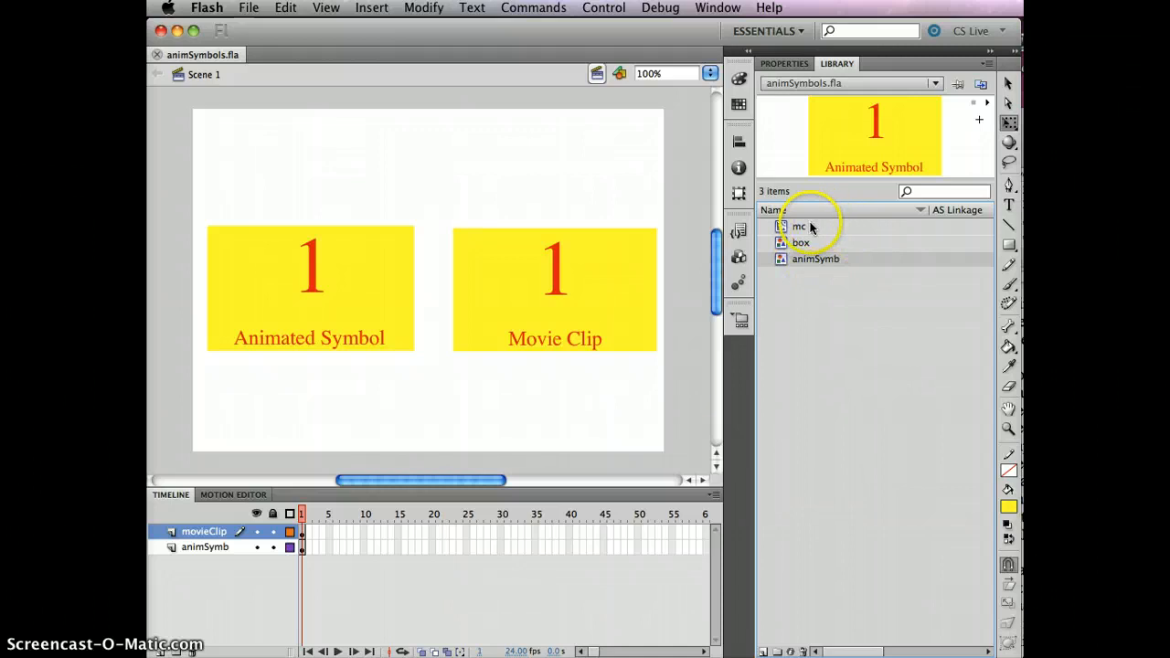
click(805, 226)
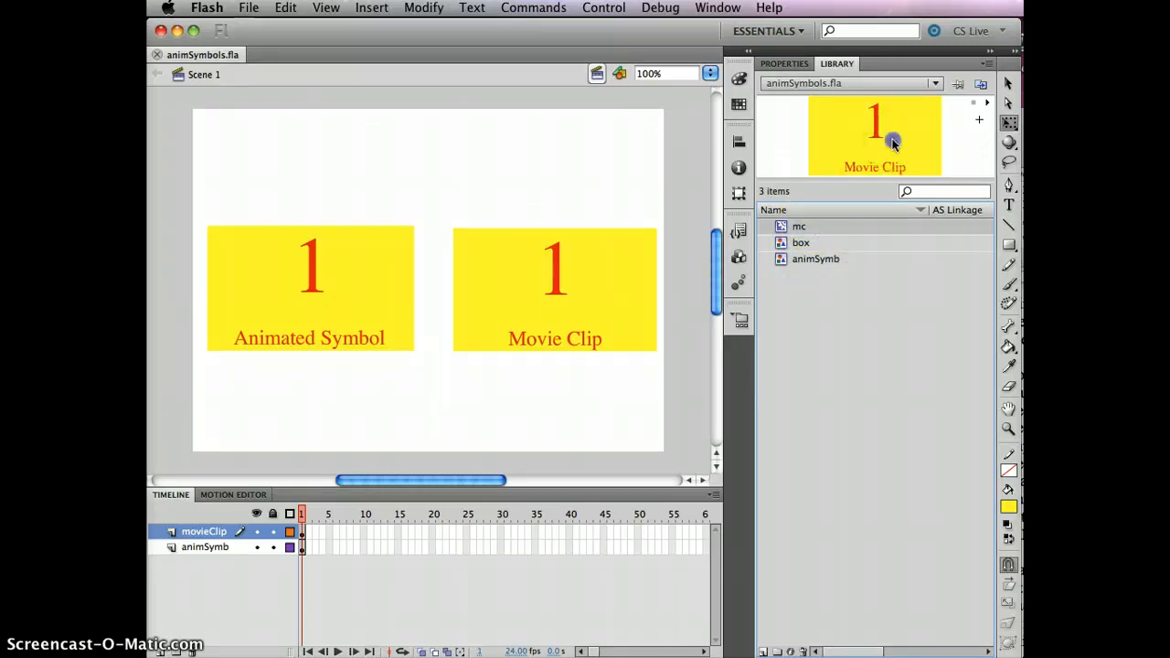
double_click(891, 142)
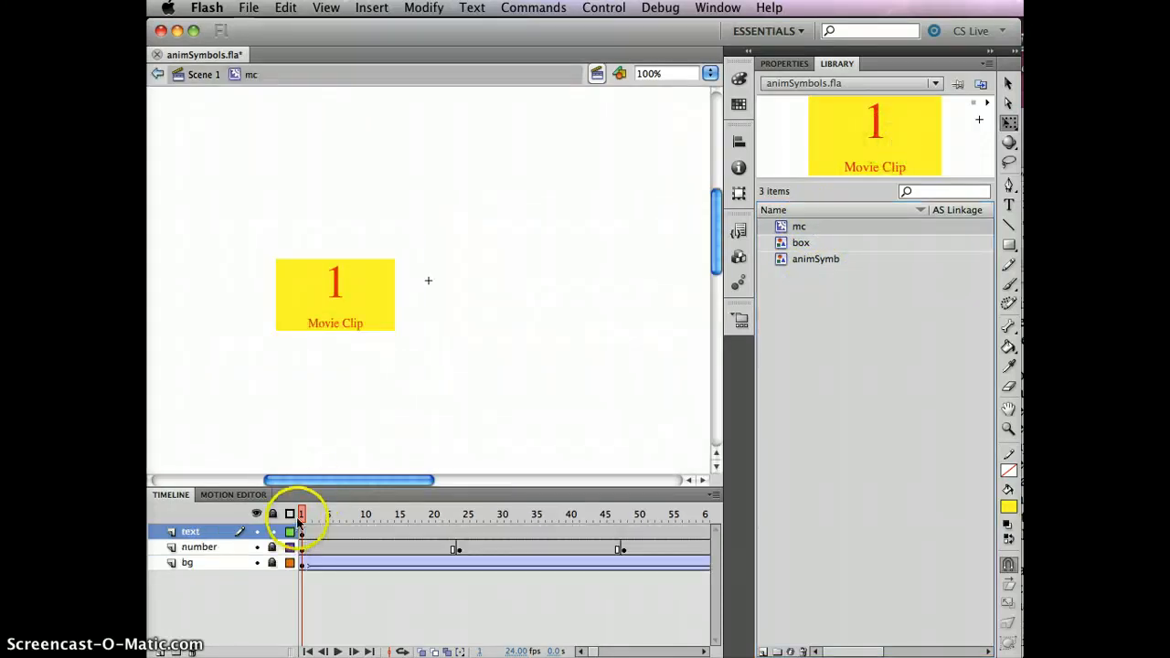
drag(302, 514, 488, 514)
- Open the animSymb symbol from the library, scrub its animation to frame 87, and return to Scene 1
click(822, 260)
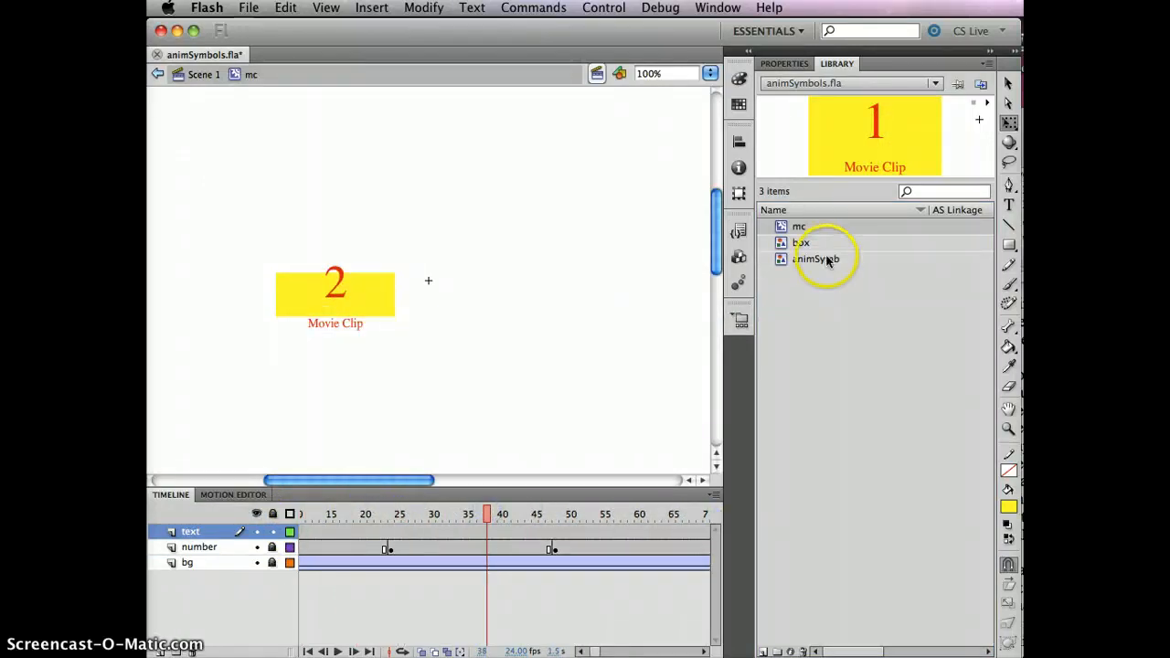
double_click(898, 122)
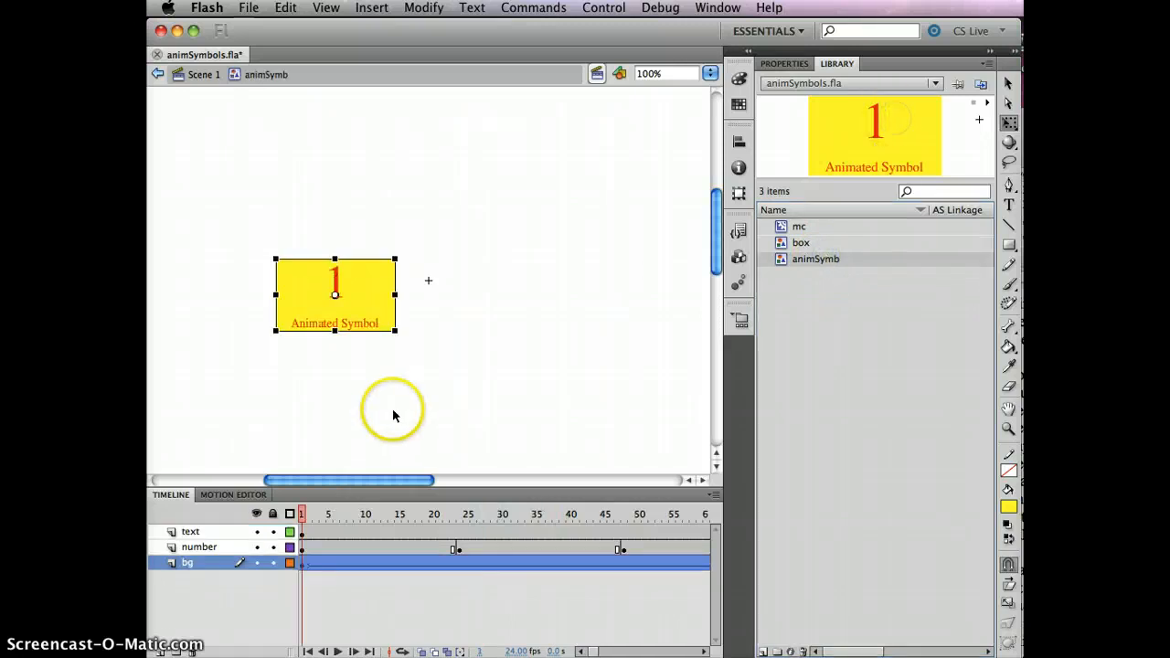
drag(301, 514, 549, 515)
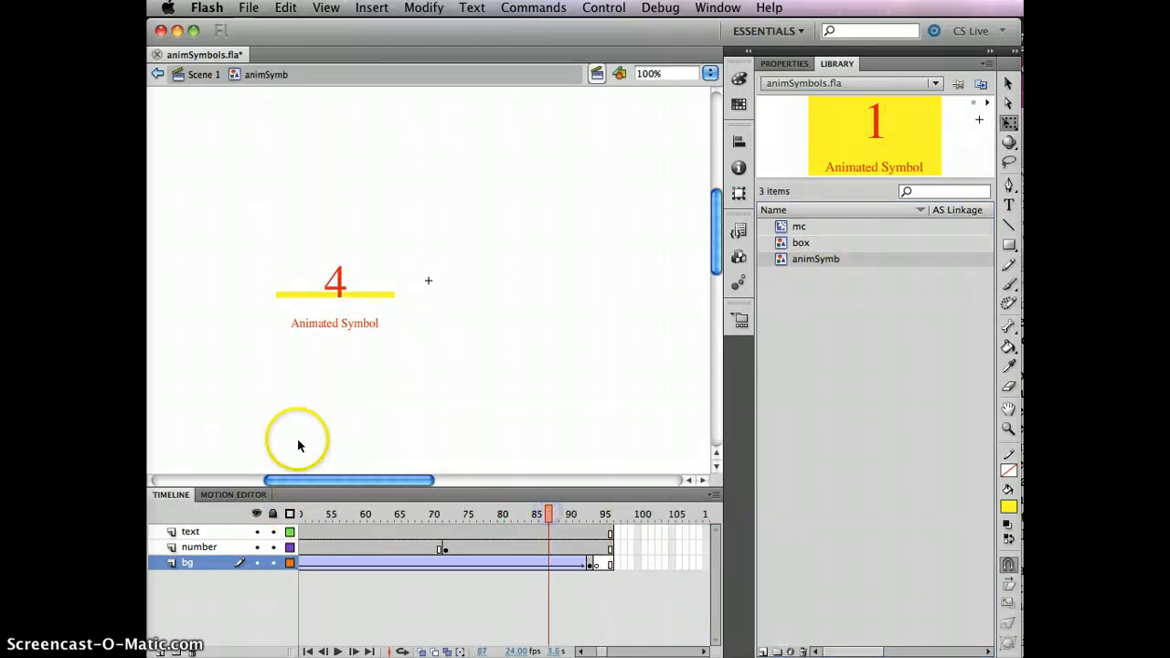
click(213, 82)
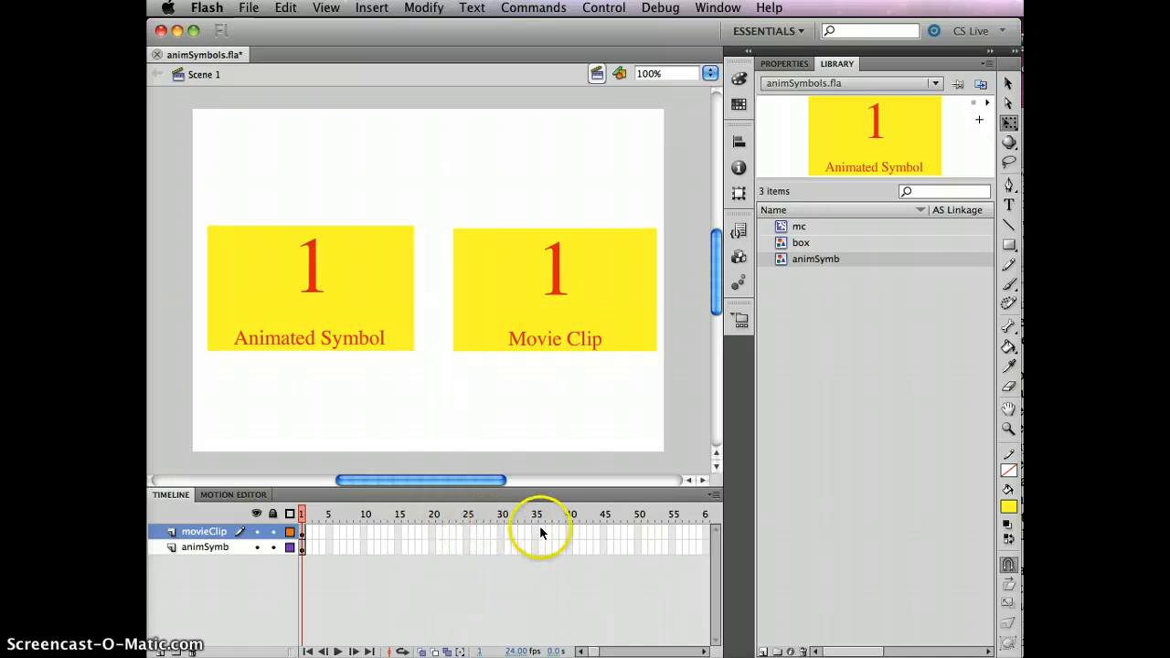
- Extend the movieClip and animSymb layers of the main timeline to frame 36
drag(541, 532, 540, 551)
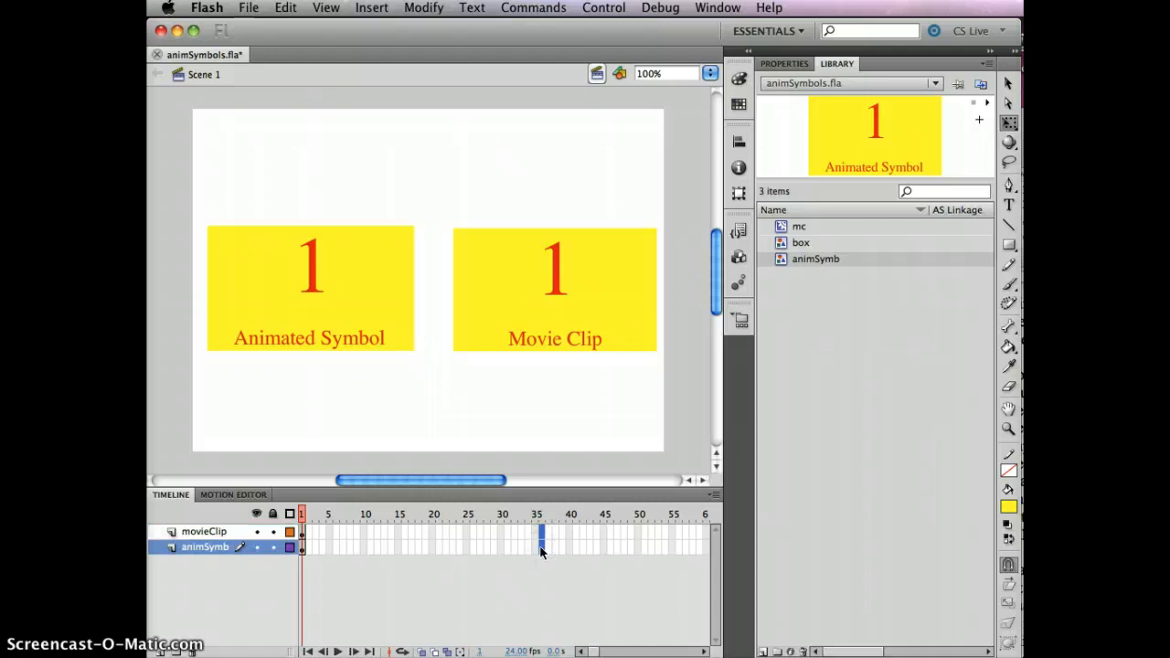
key(F5)
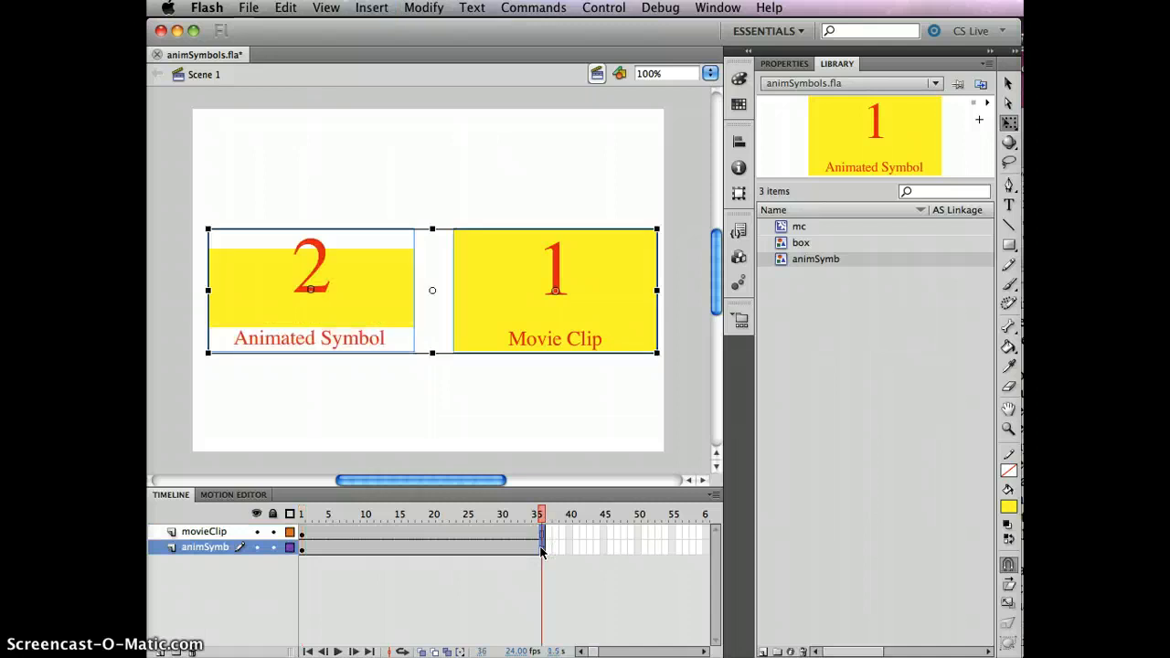
click(542, 513)
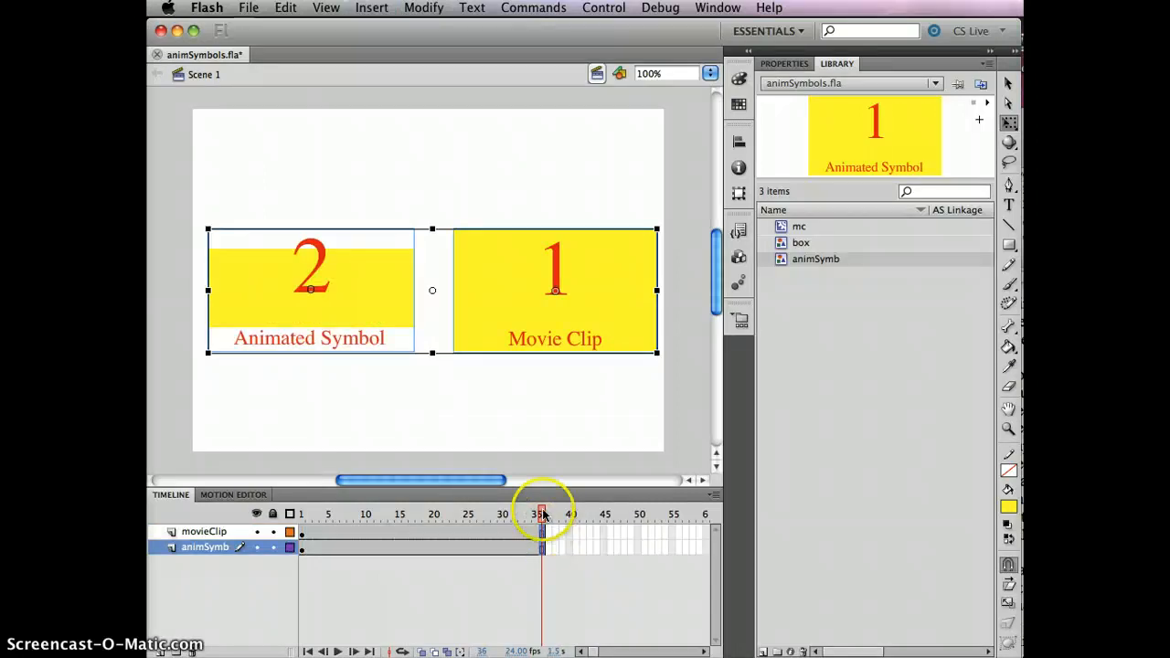
- Scrub the main timeline back to frame 1 and test the 36-frame movie, closing the preview
drag(542, 513, 219, 491)
key(super+Return)
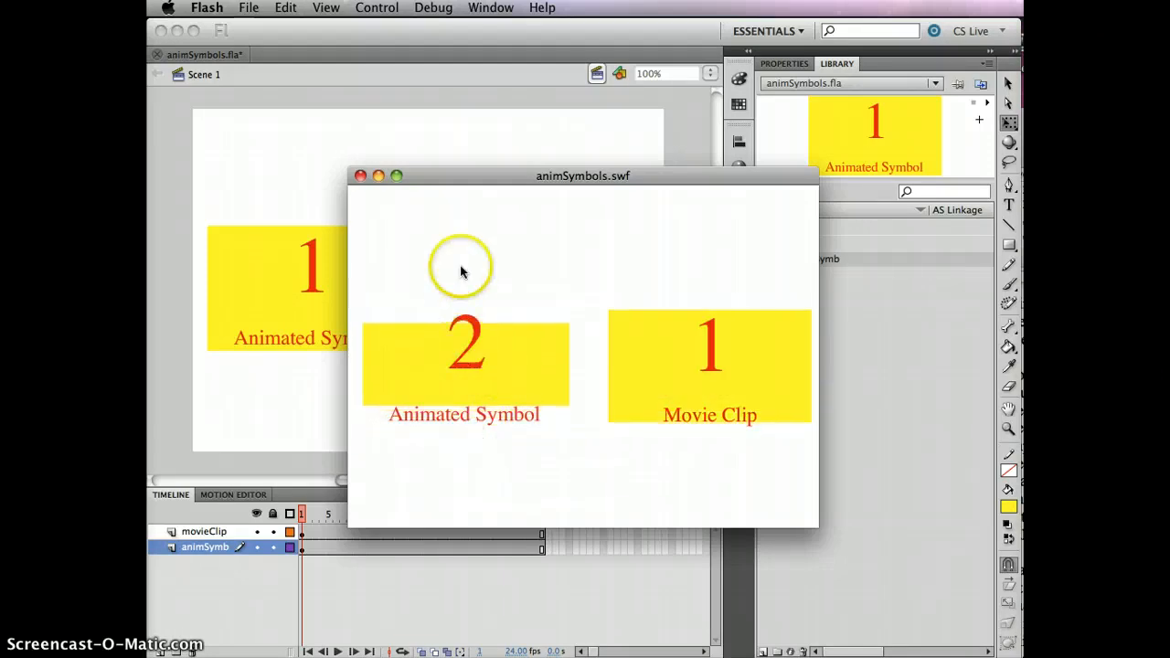
click(362, 177)
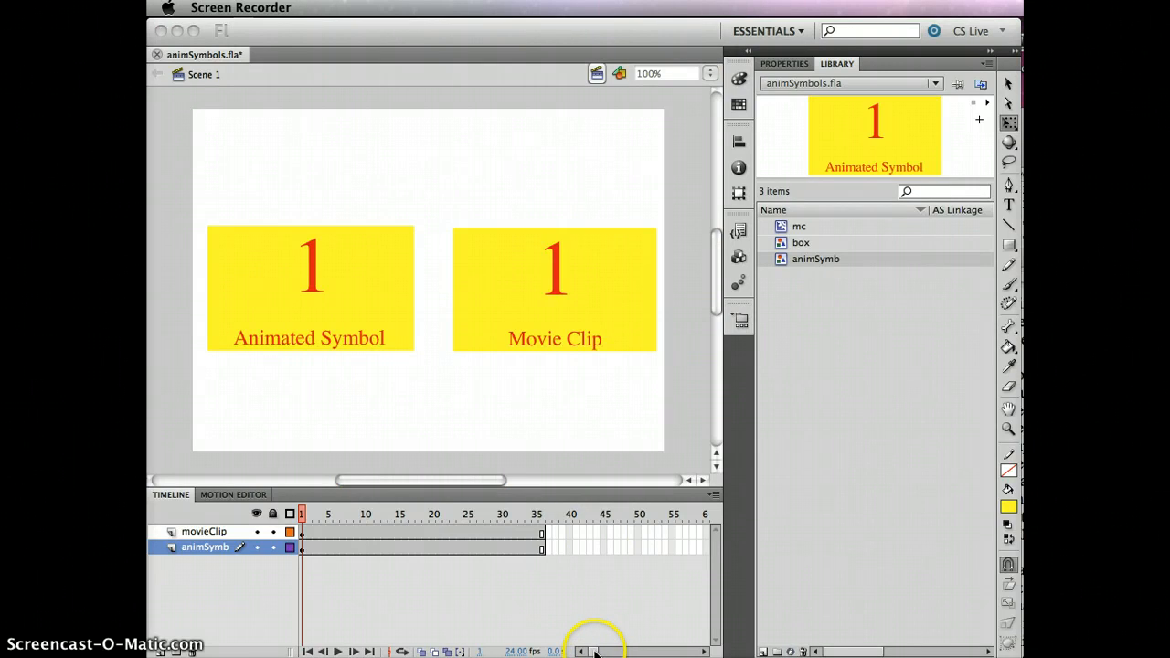
- Extend both the movieClip and animSymb layers to frame 80 and test the movie, closing the preview
click(594, 651)
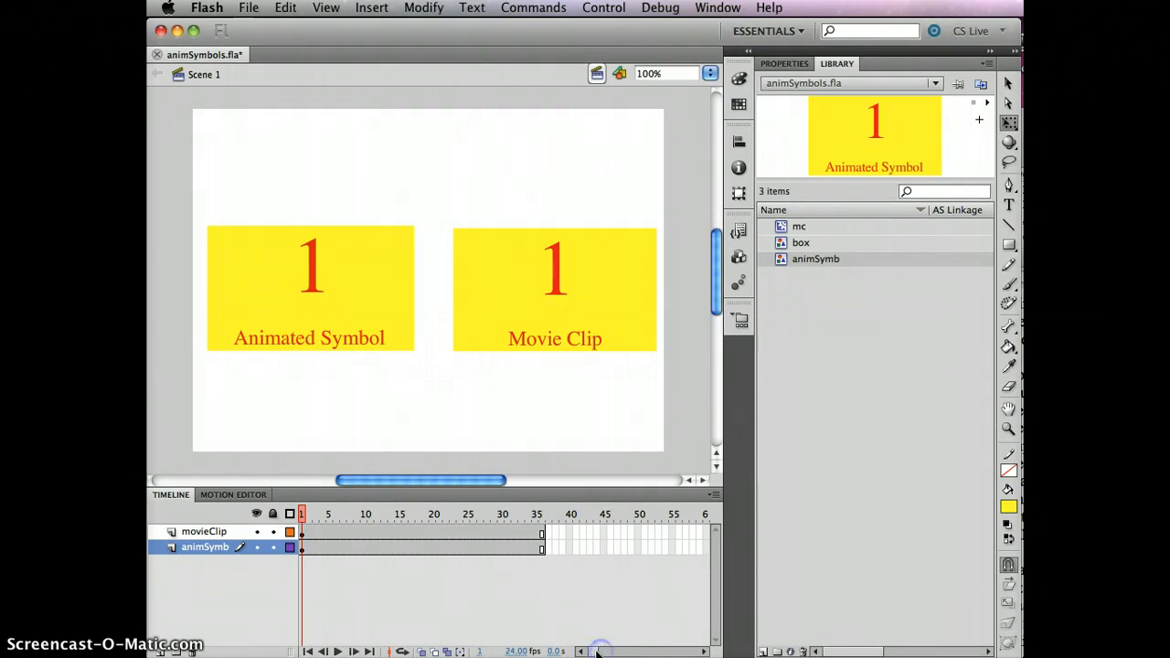
drag(597, 651, 598, 651)
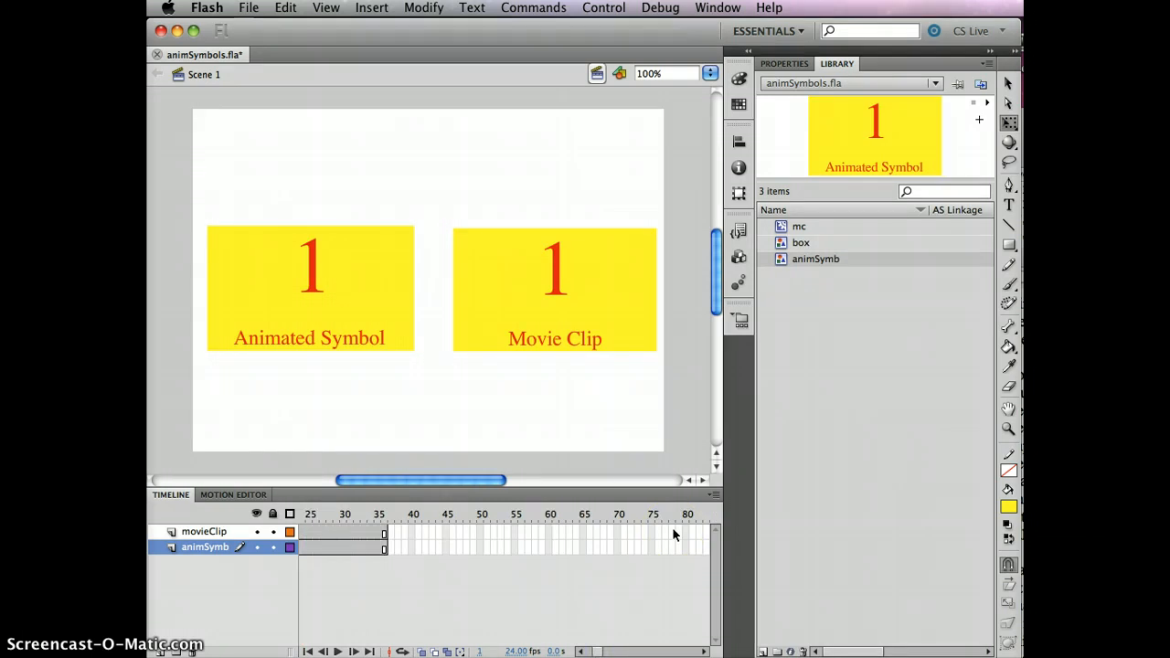
click(618, 524)
drag(598, 651, 601, 650)
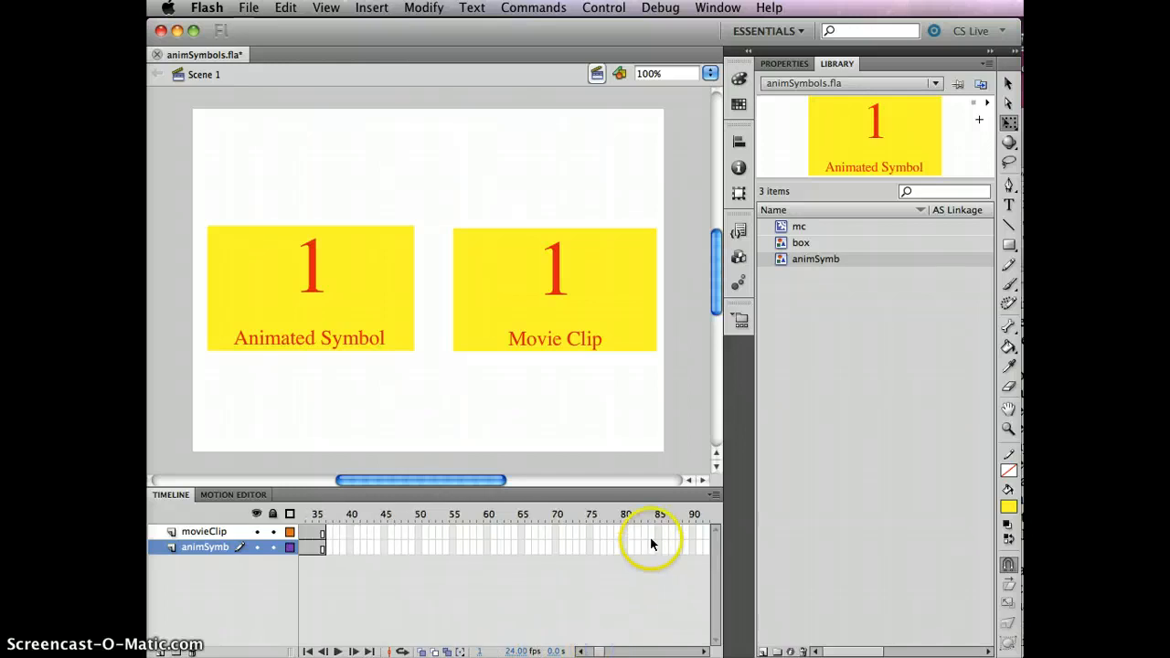
click(625, 548)
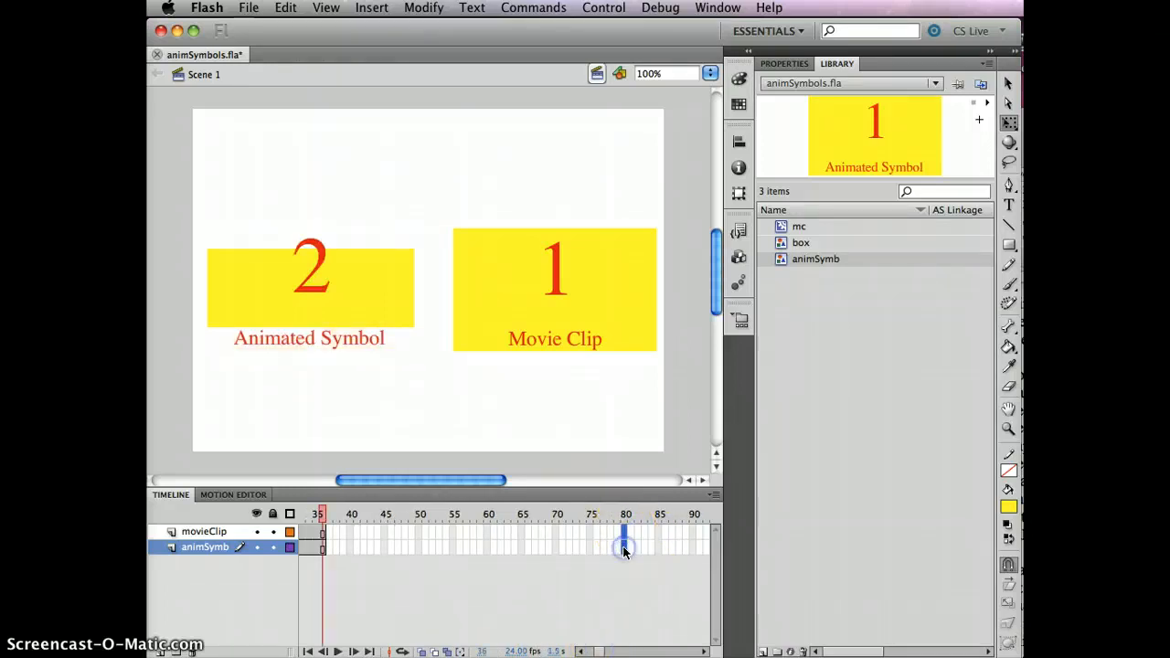
key(F5)
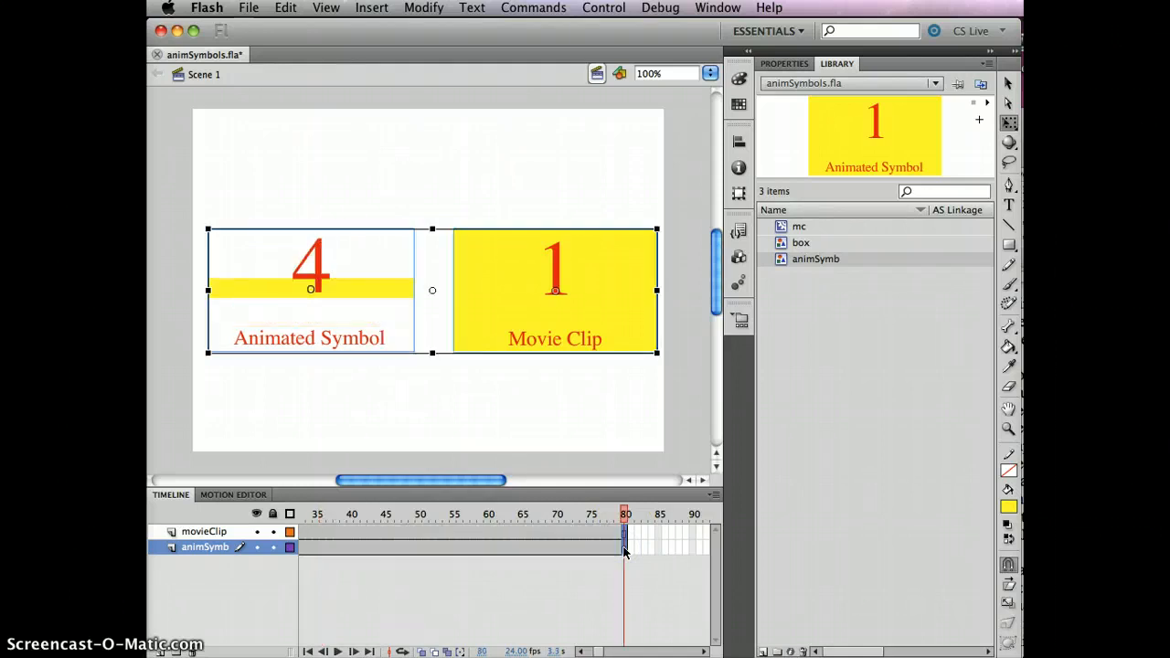
key(super+Return)
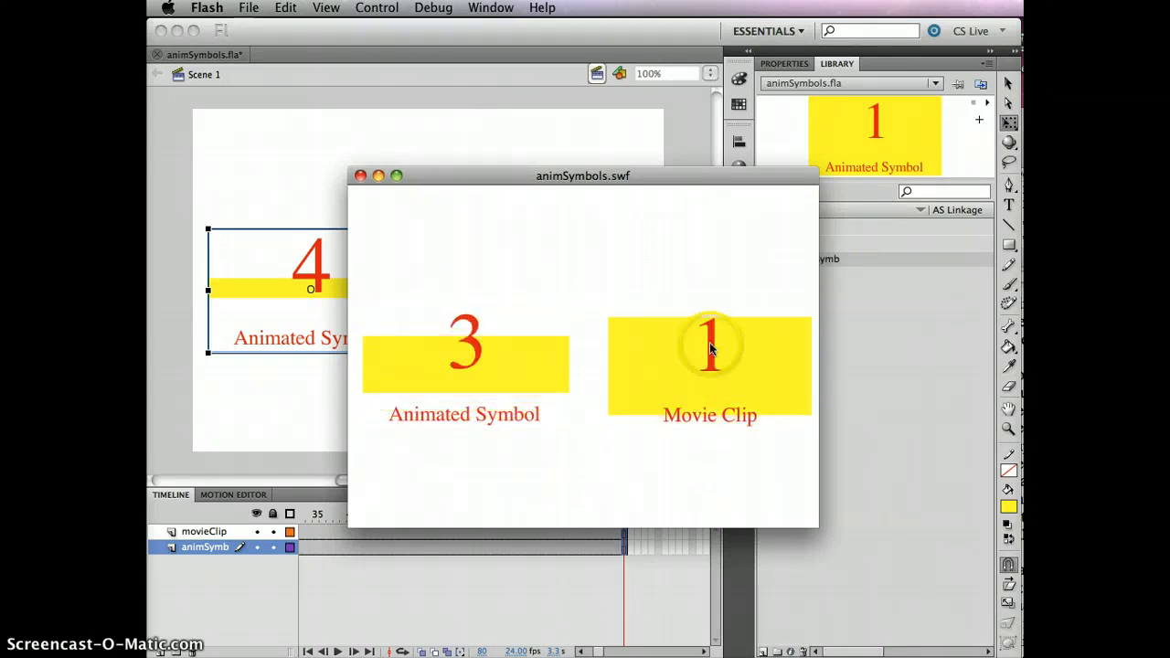
click(360, 176)
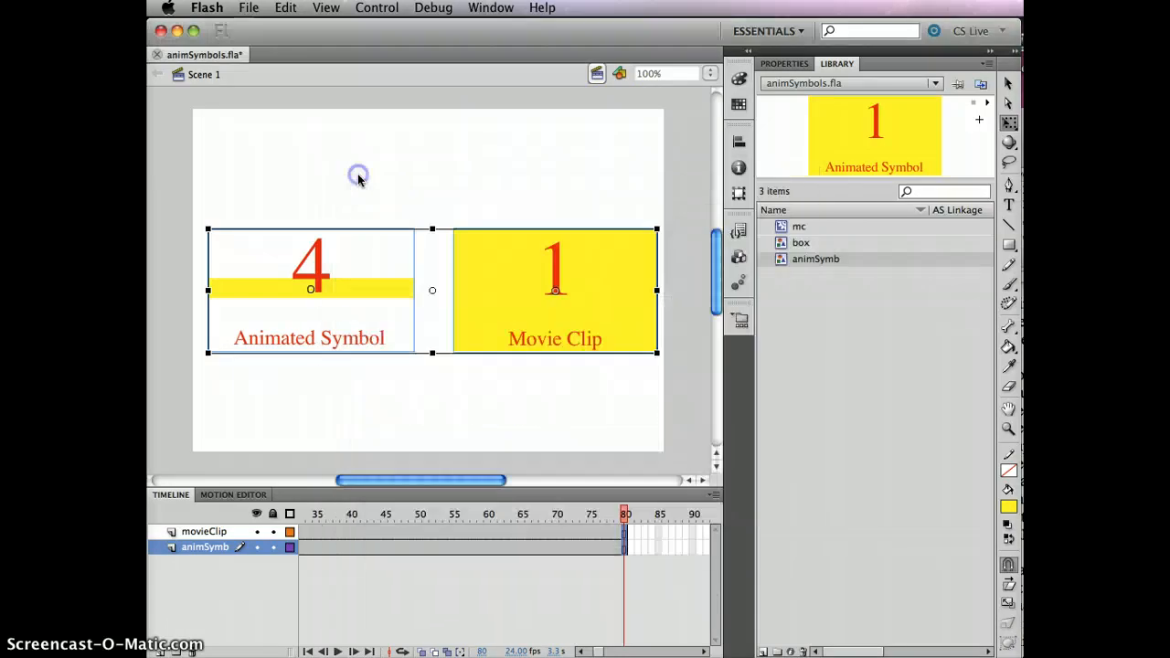
- Extend both the movieClip and animSymb layers to frame 96 and test the movie, closing the preview
drag(596, 650, 604, 652)
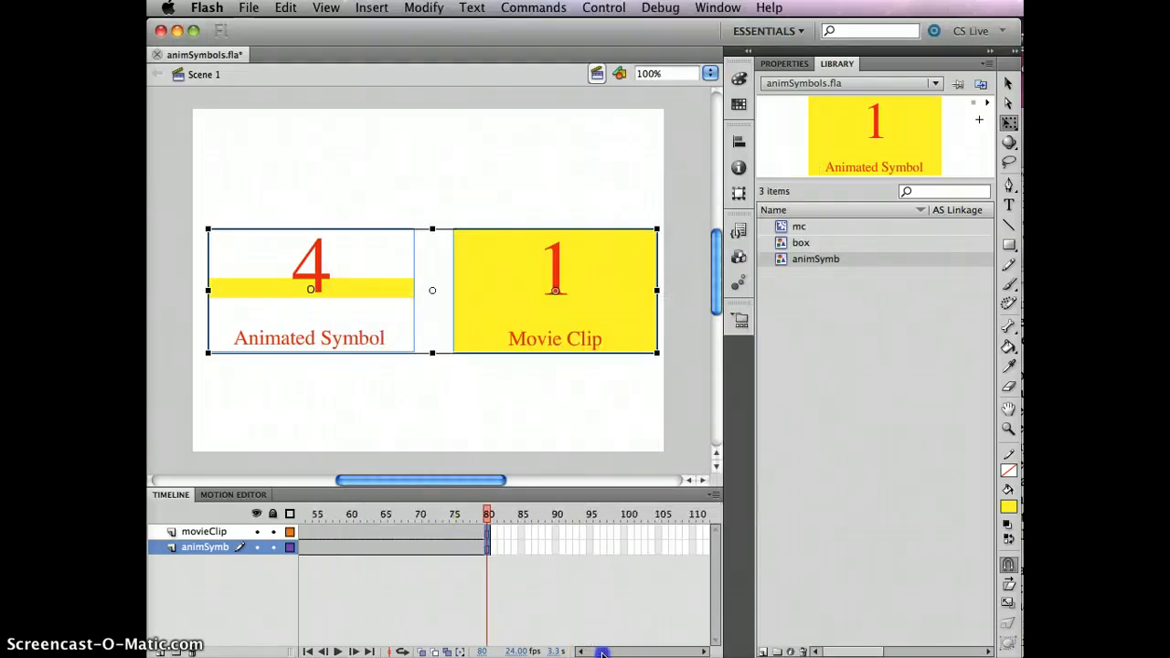
click(595, 548)
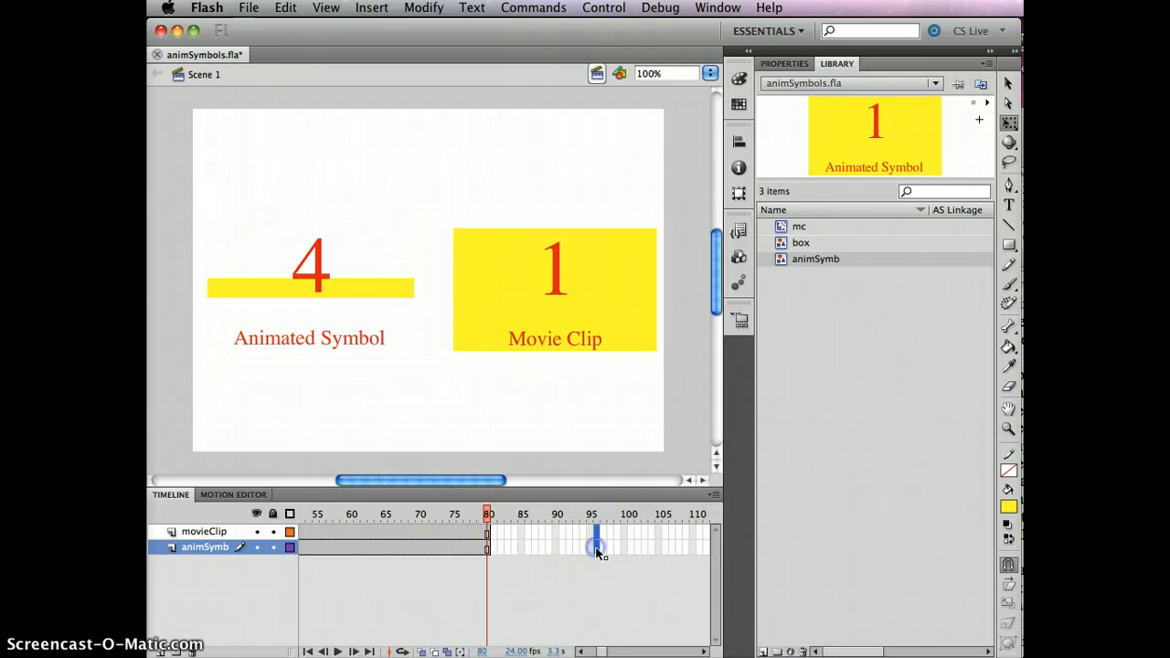
key(F5)
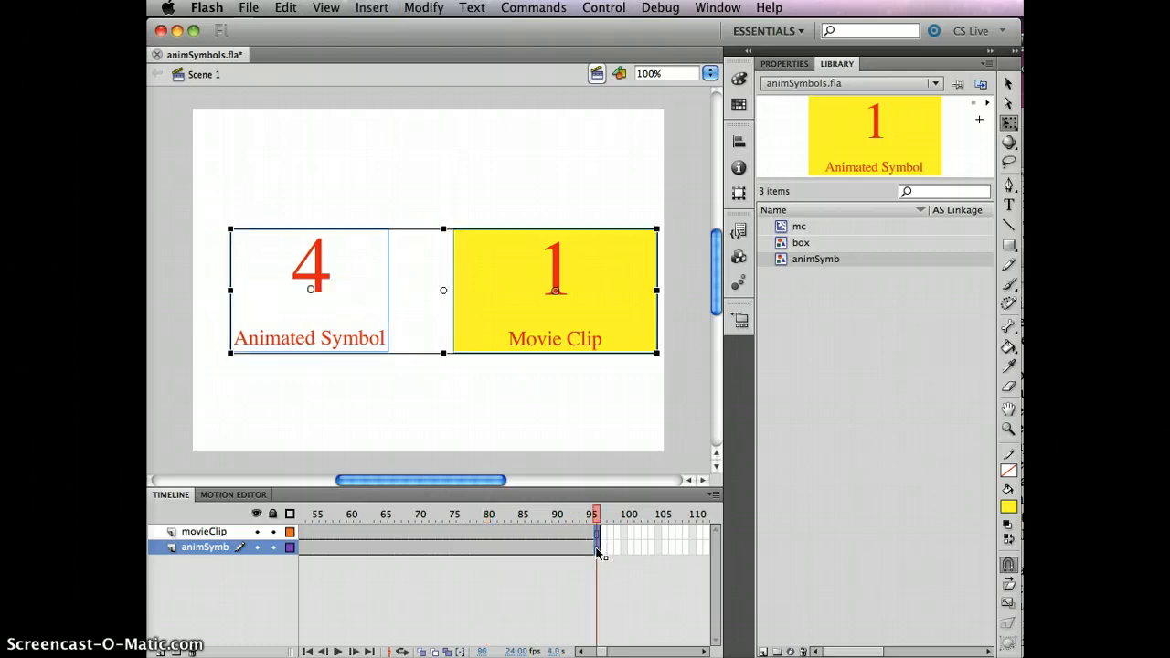
key(super+Return)
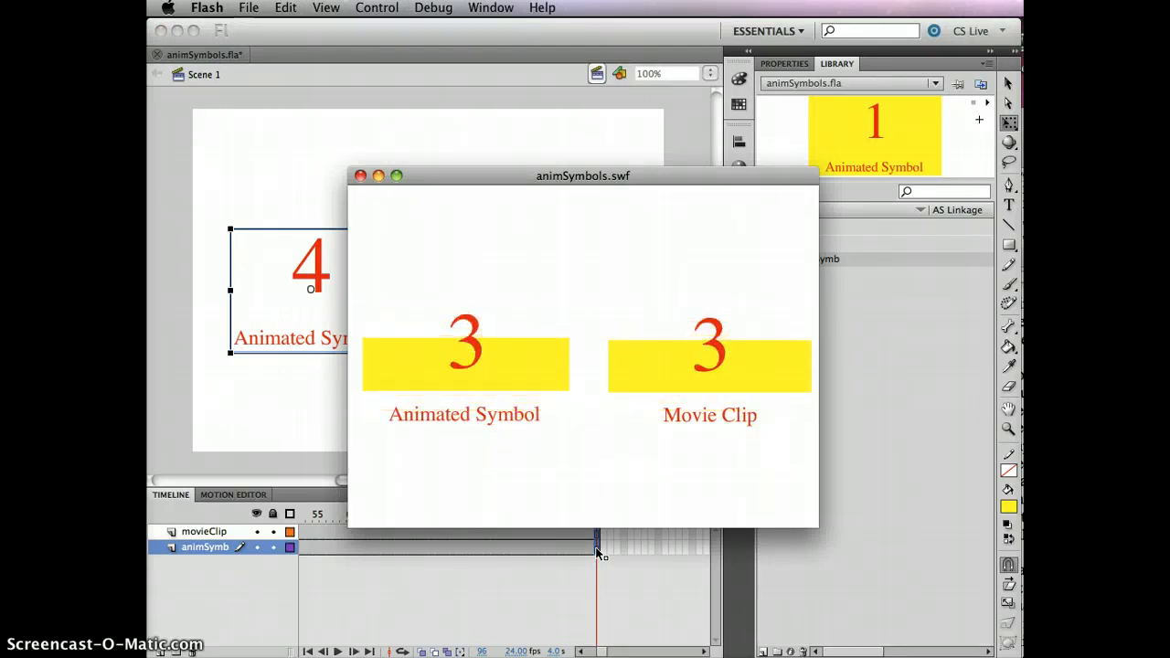
click(361, 176)
- Extend both the movieClip and animSymb layers to frame 108 and test the movie
drag(600, 653, 604, 652)
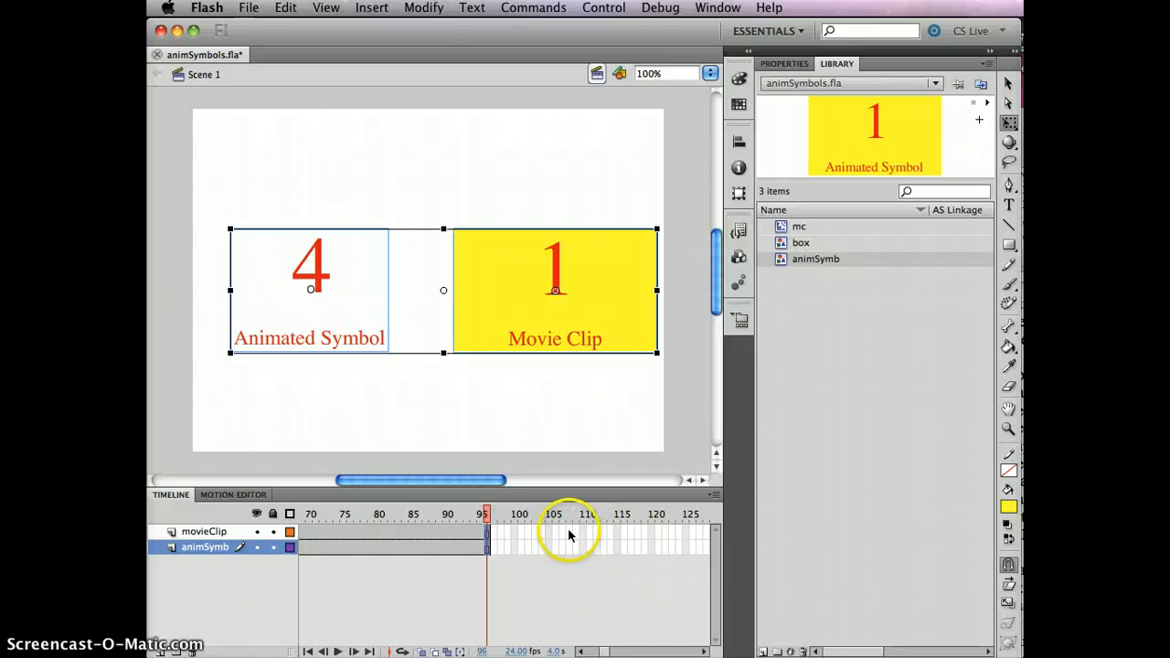
drag(567, 558, 567, 559)
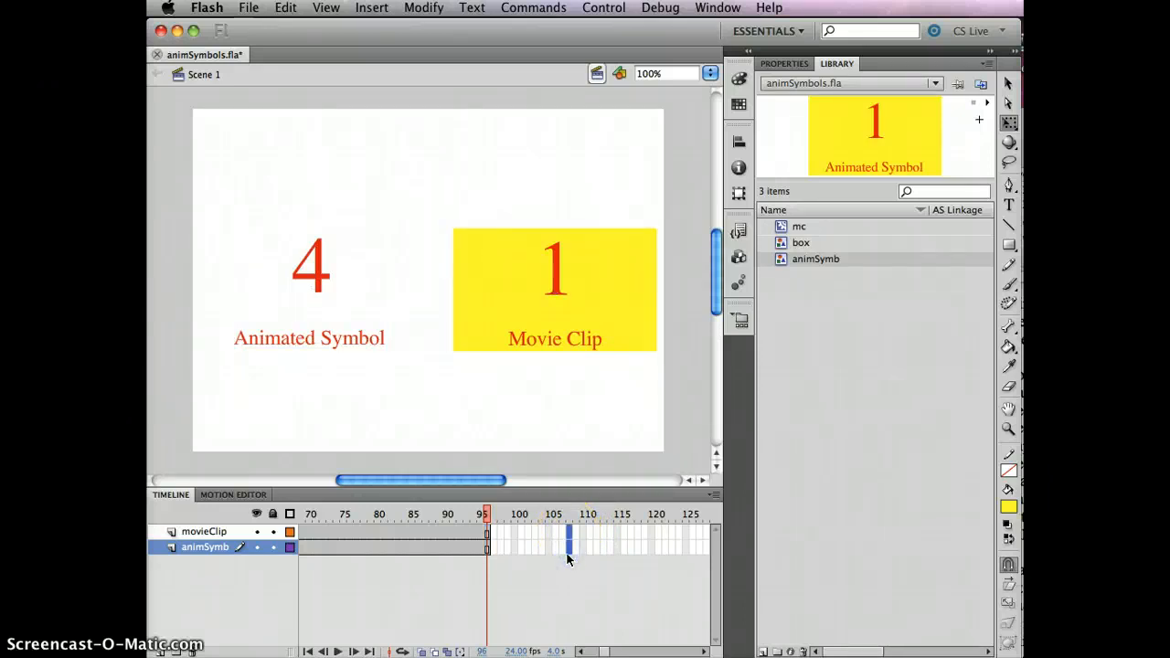
key(F5)
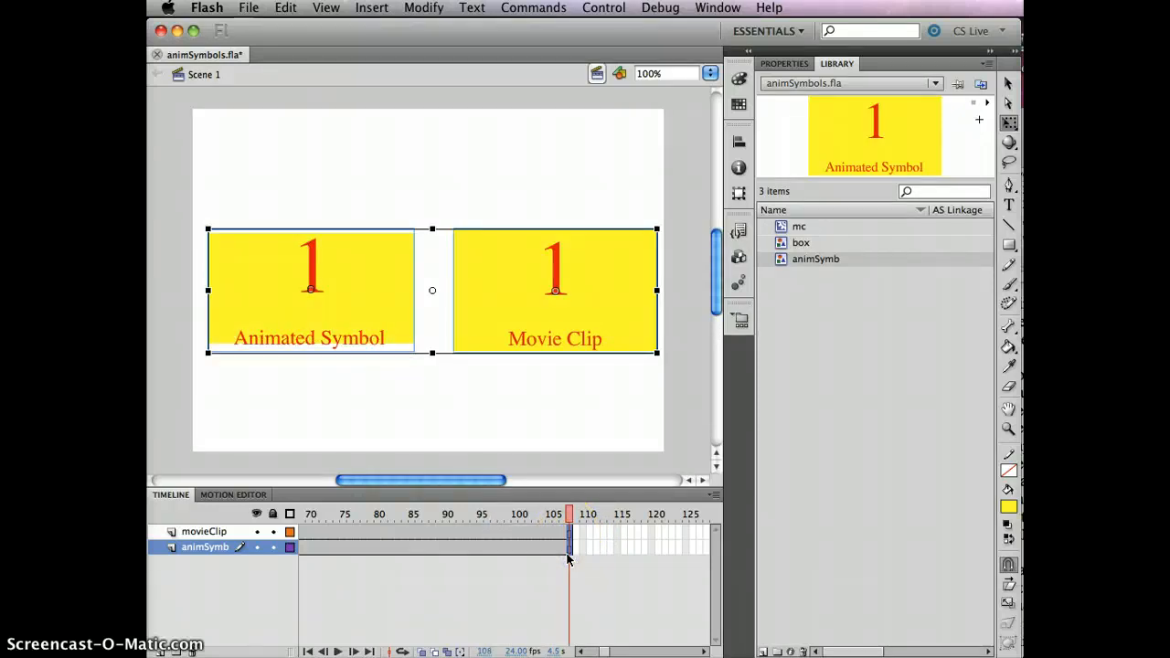
key(super+Return)
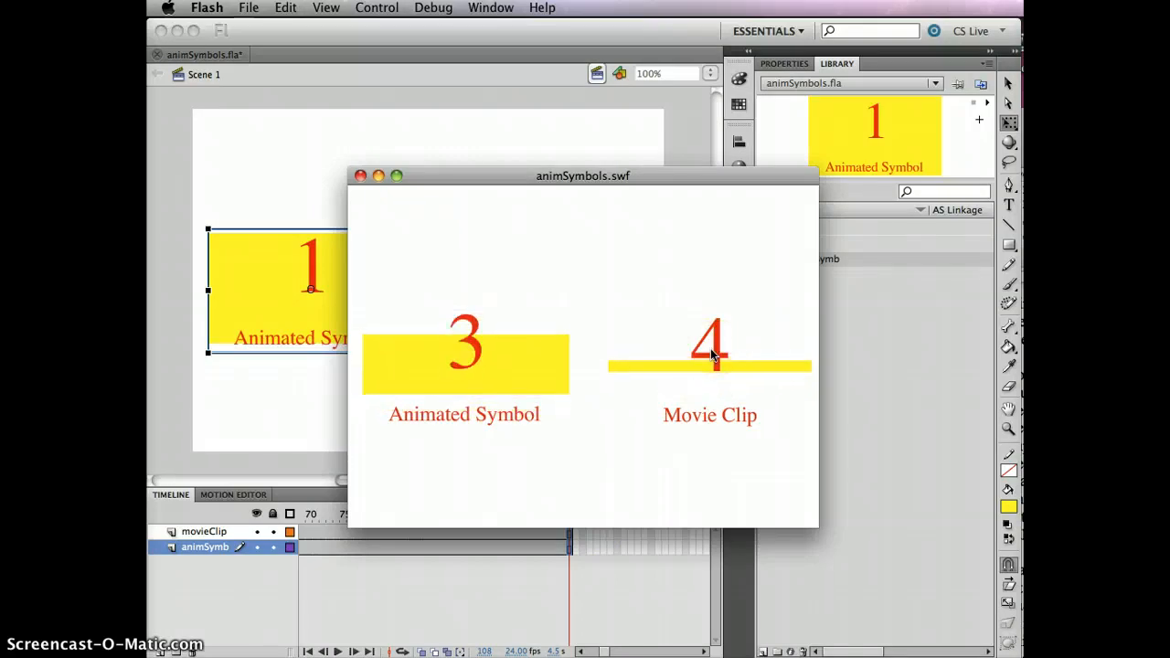
- Compare the animated symbol and movie clip in the running preview, close it and create a new blank document
click(490, 271)
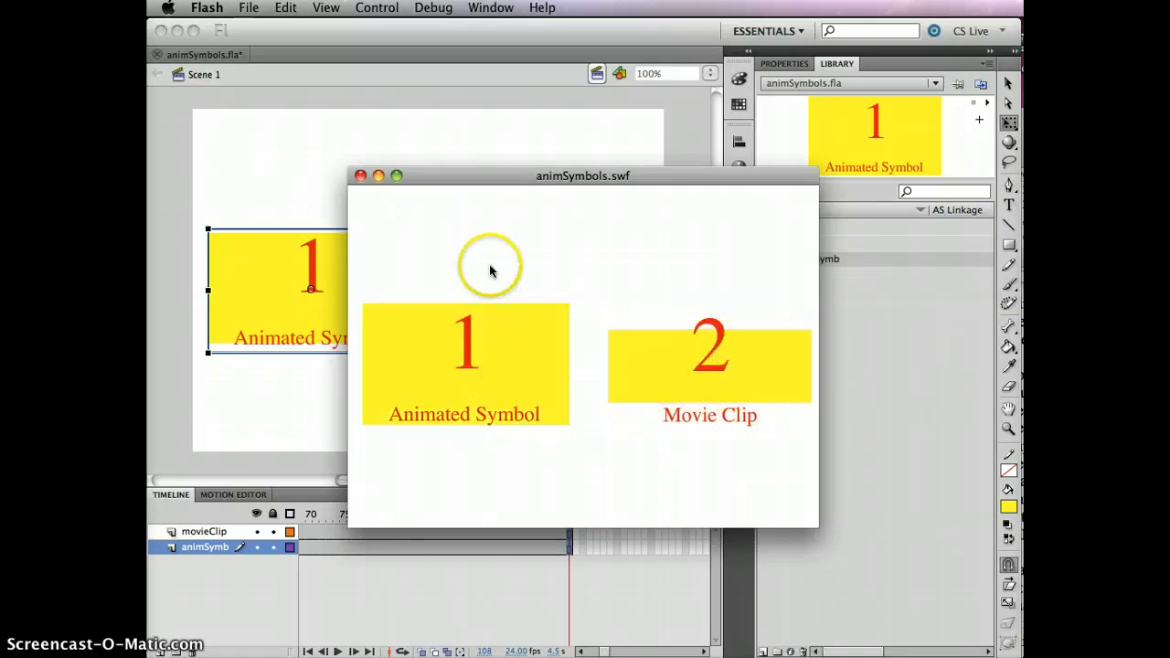
click(464, 339)
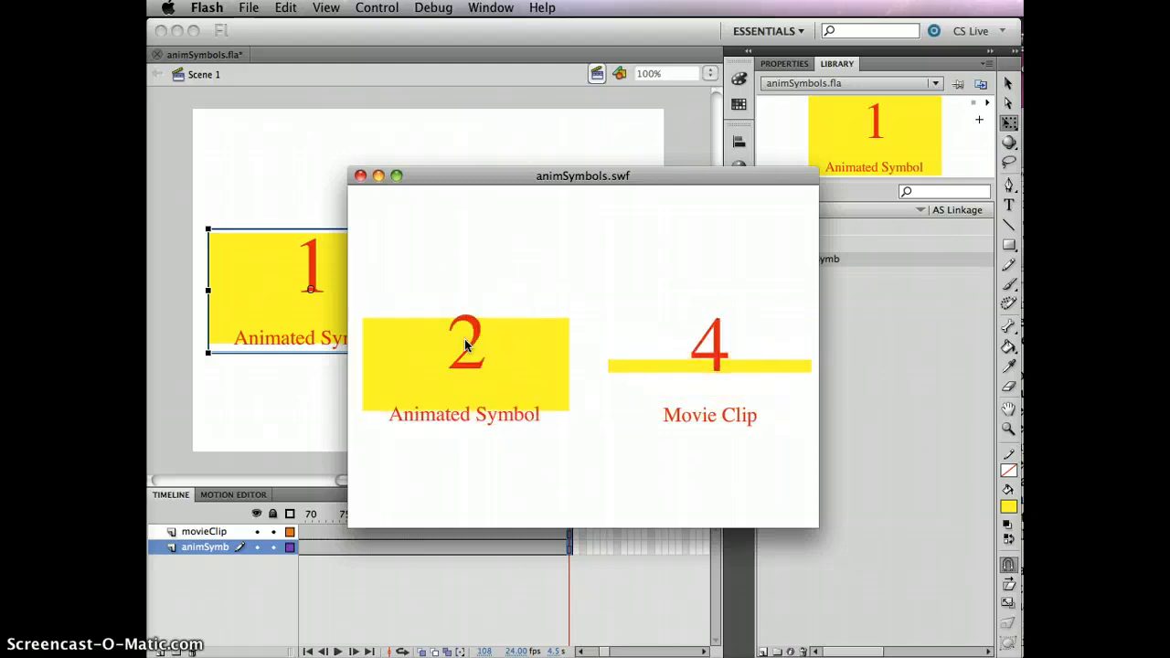
click(425, 192)
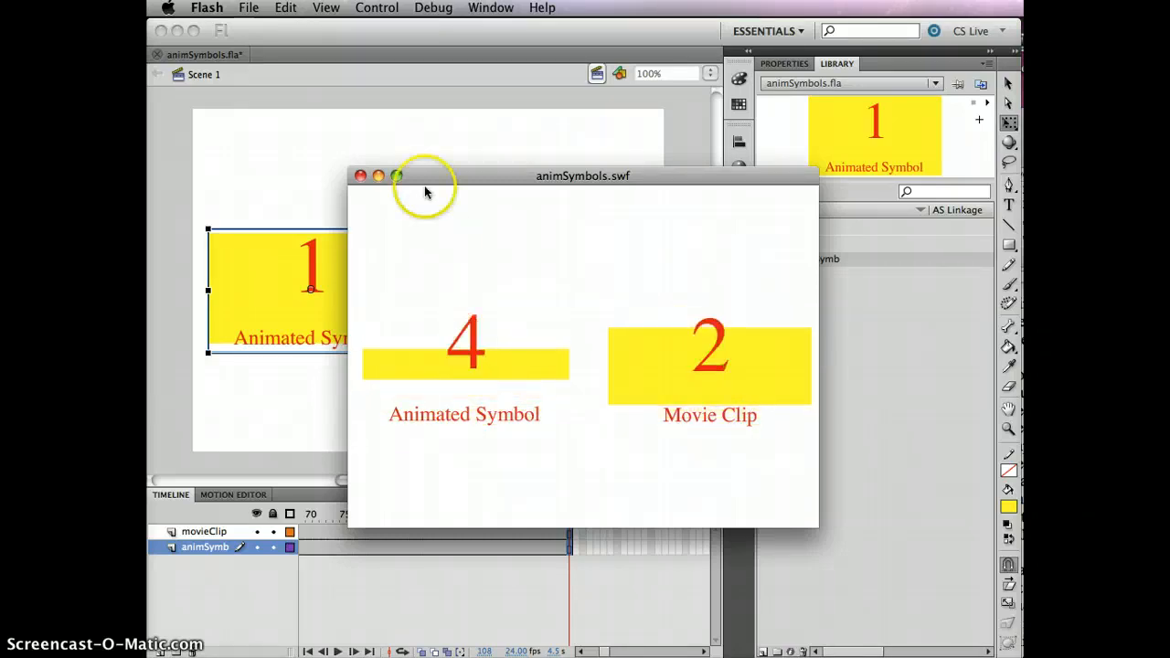
click(358, 178)
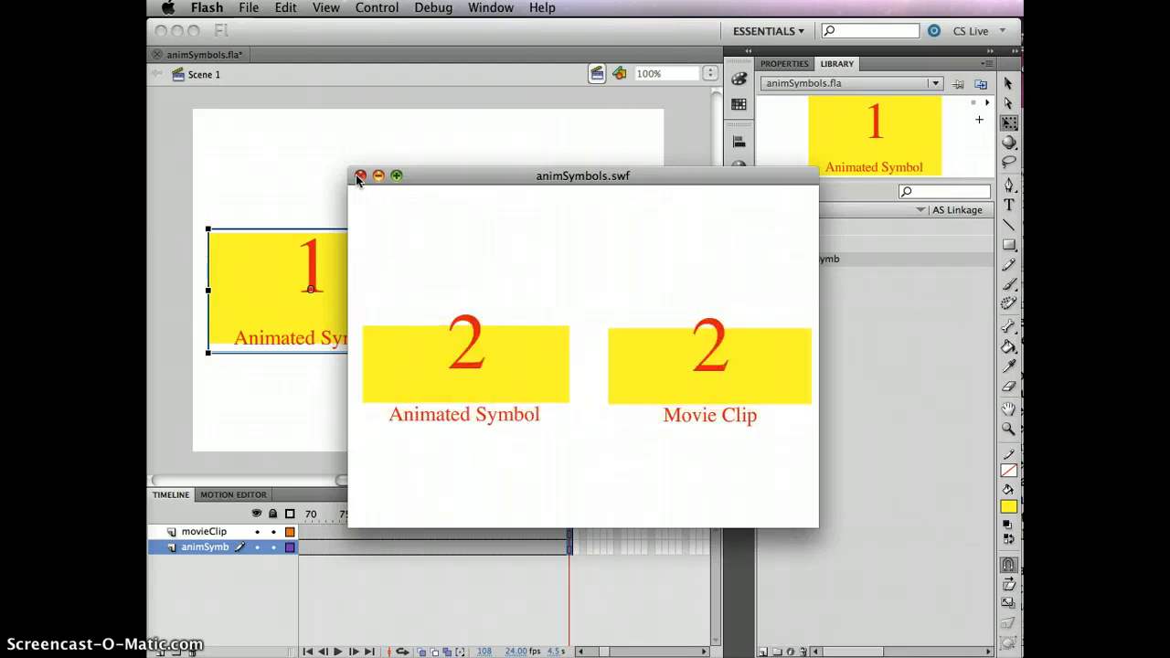
click(359, 177)
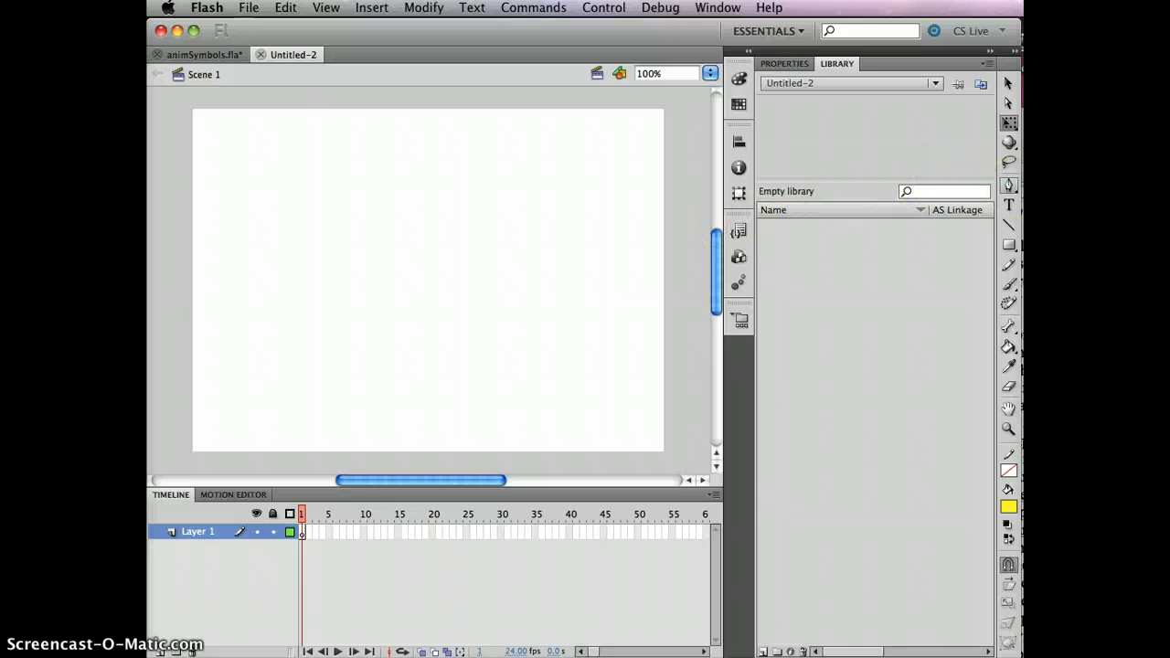
click(1010, 245)
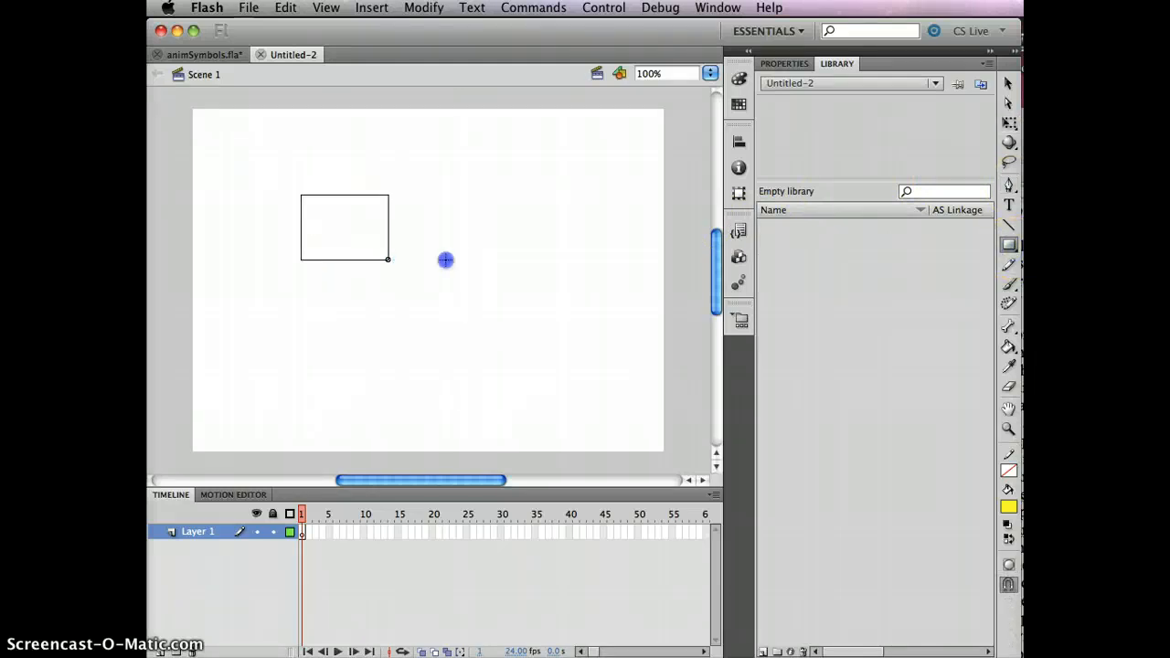
drag(468, 260, 469, 260)
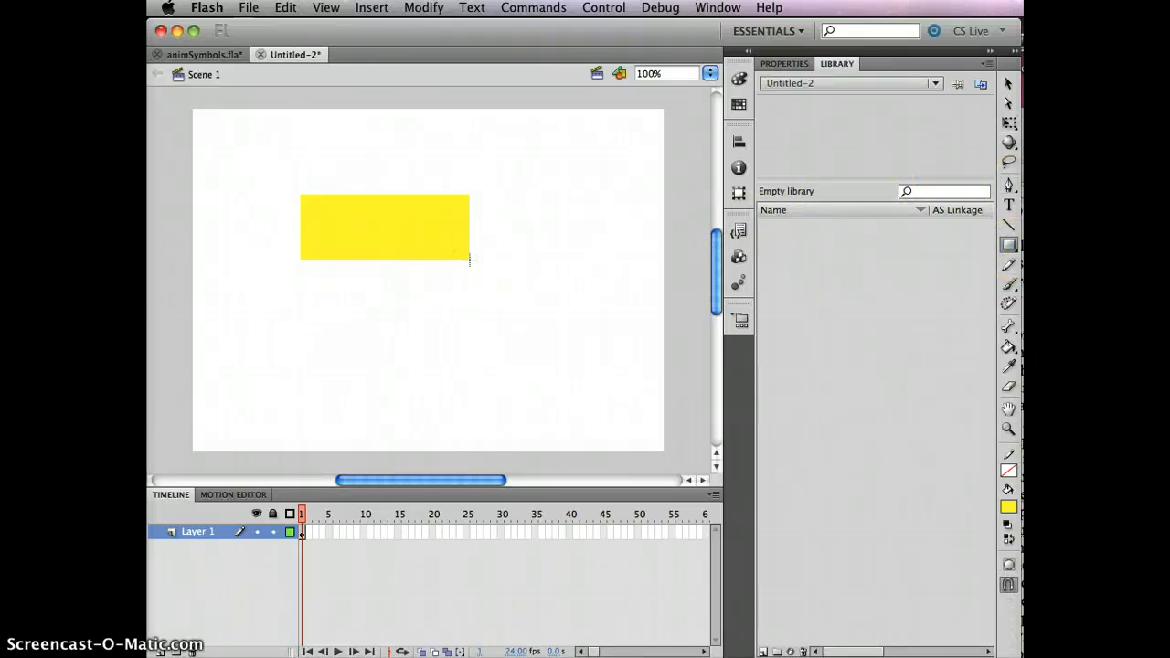
key(super+z)
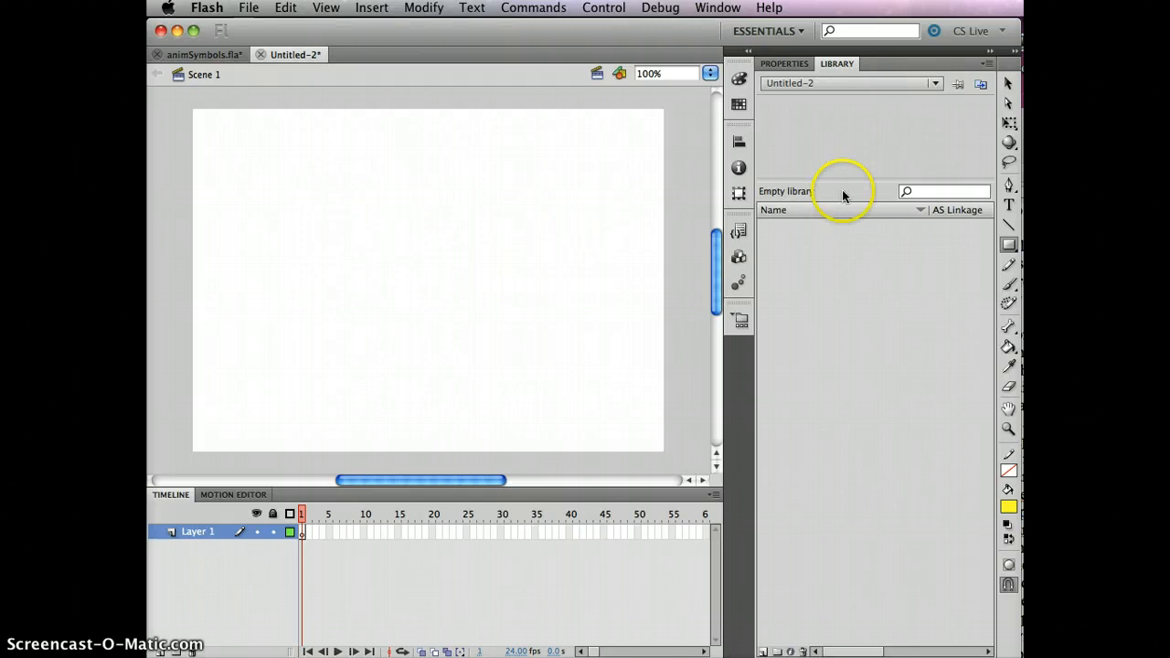
- Set the fill color to red and draw a wide rectangle in the upper middle of the stage
click(1010, 224)
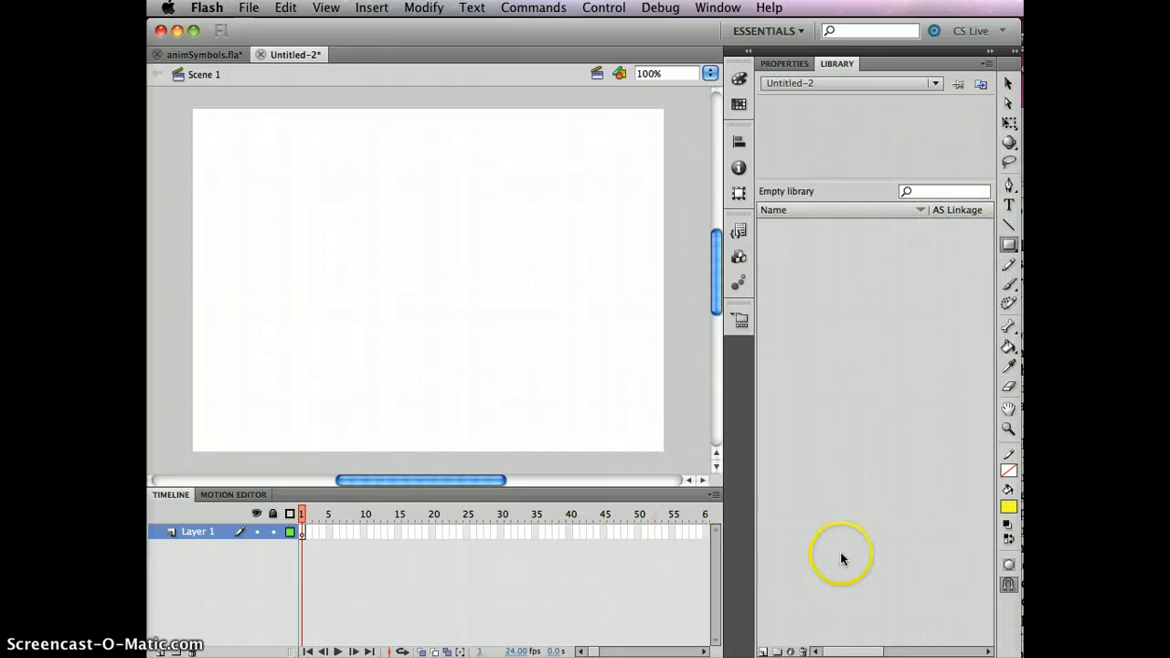
click(1007, 508)
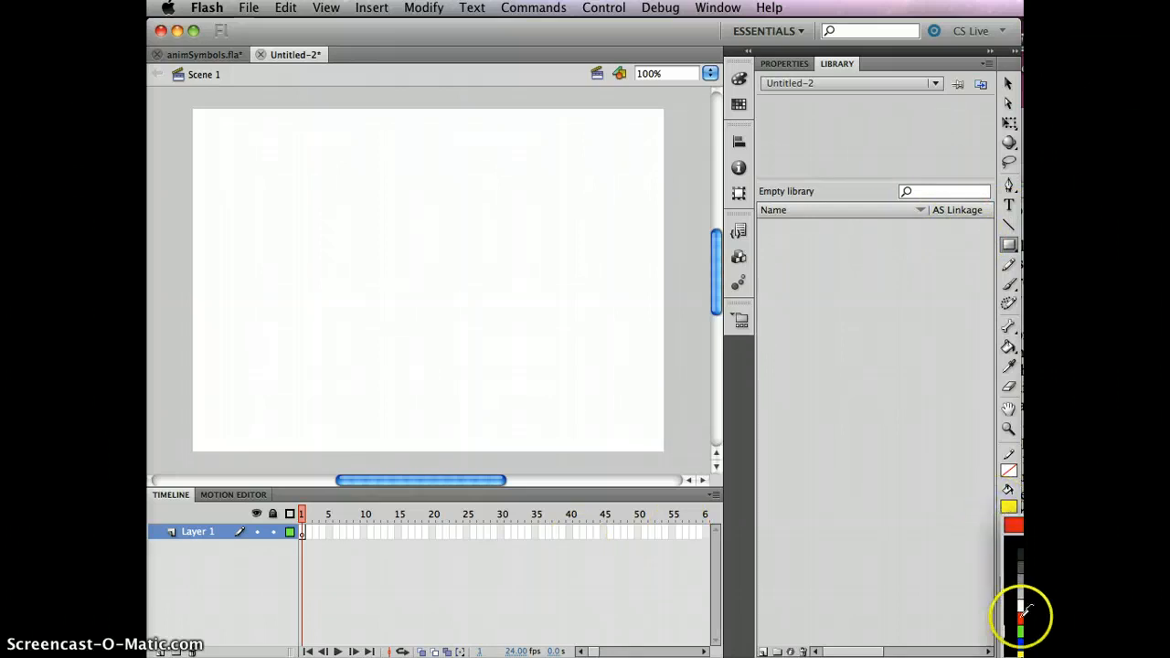
click(974, 221)
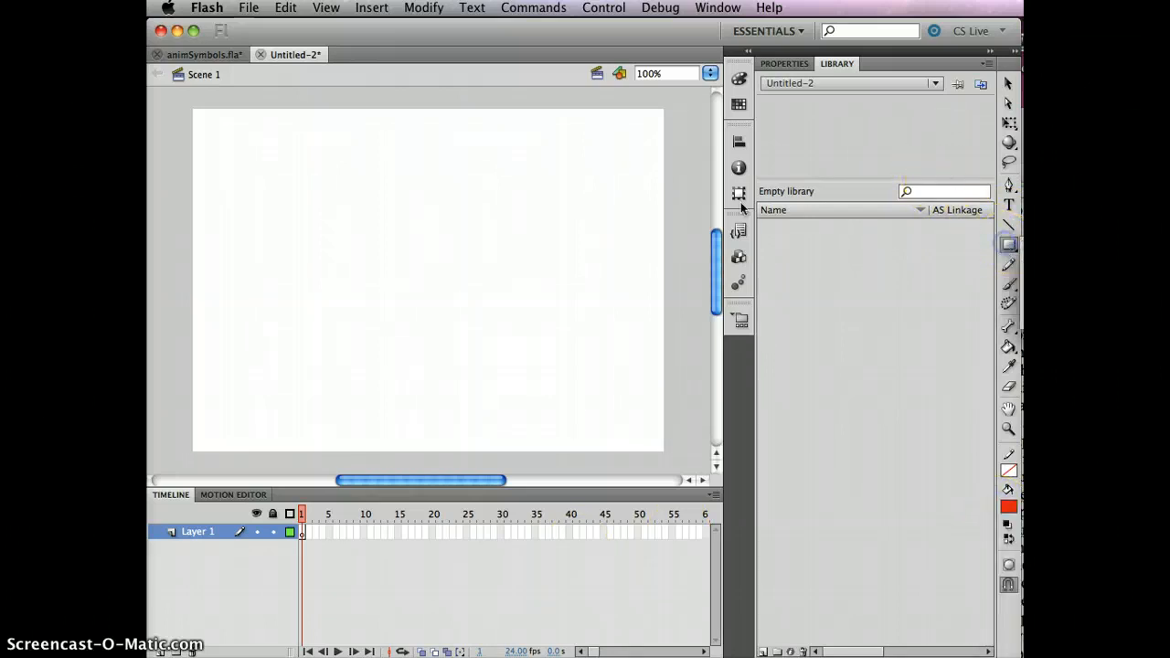
mouse_move(334, 196)
mouse_down()
mouse_move(431, 232)
mouse_move(326, 233)
mouse_up()
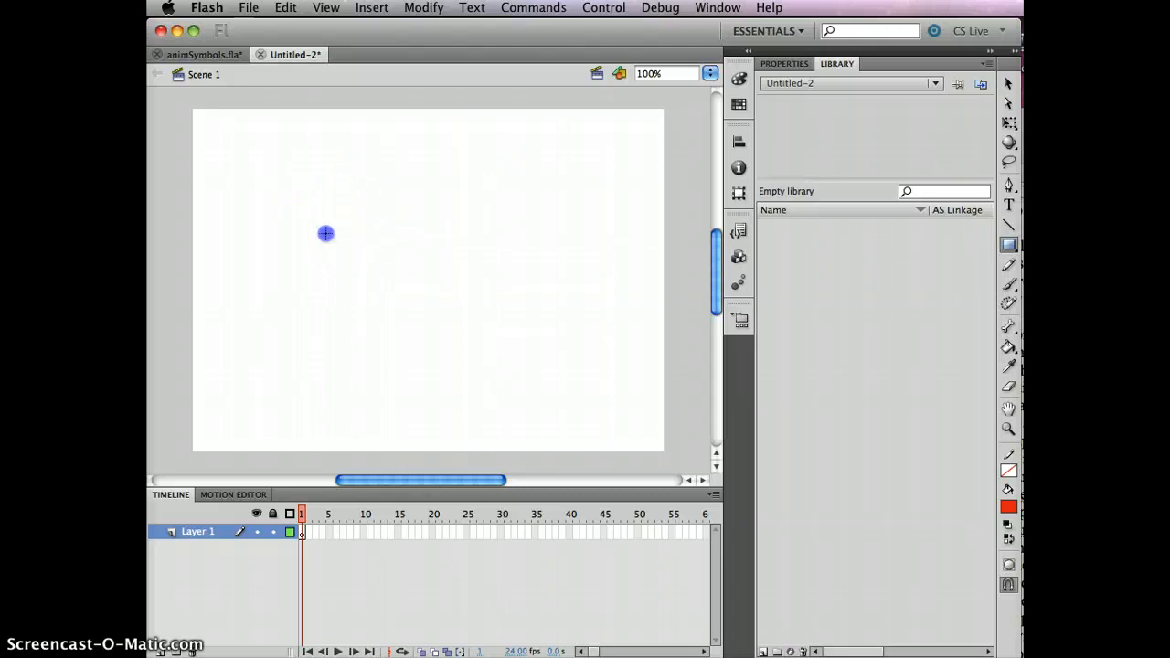
drag(480, 257, 480, 258)
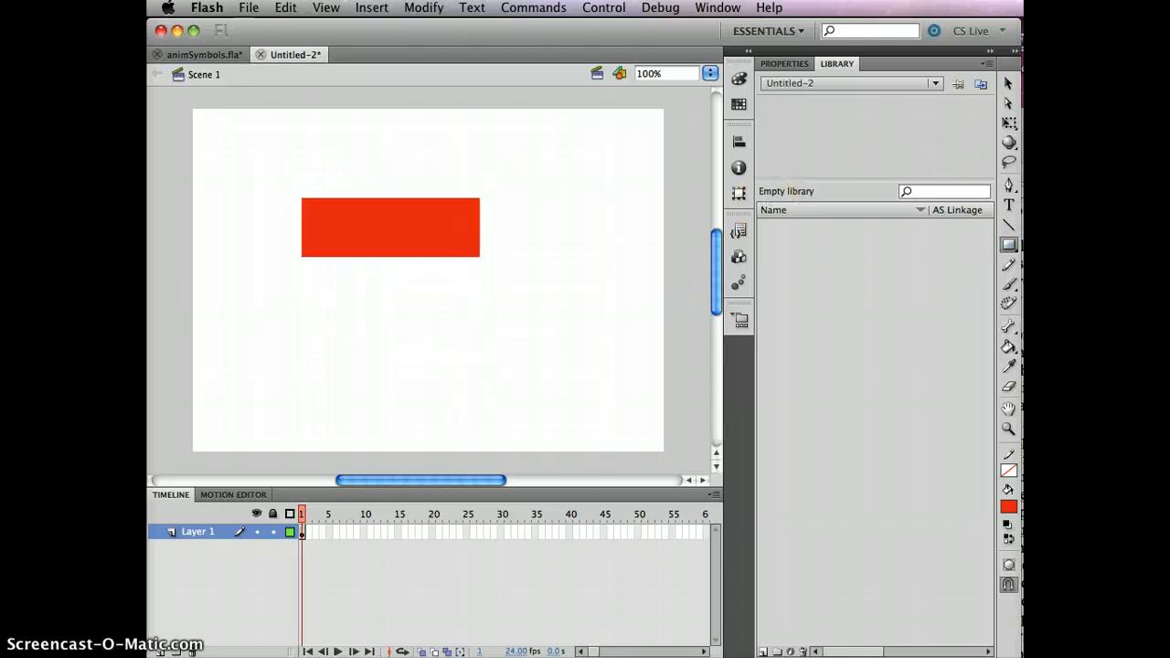
- Convert the red rectangle into a graphic symbol named rec
click(1008, 84)
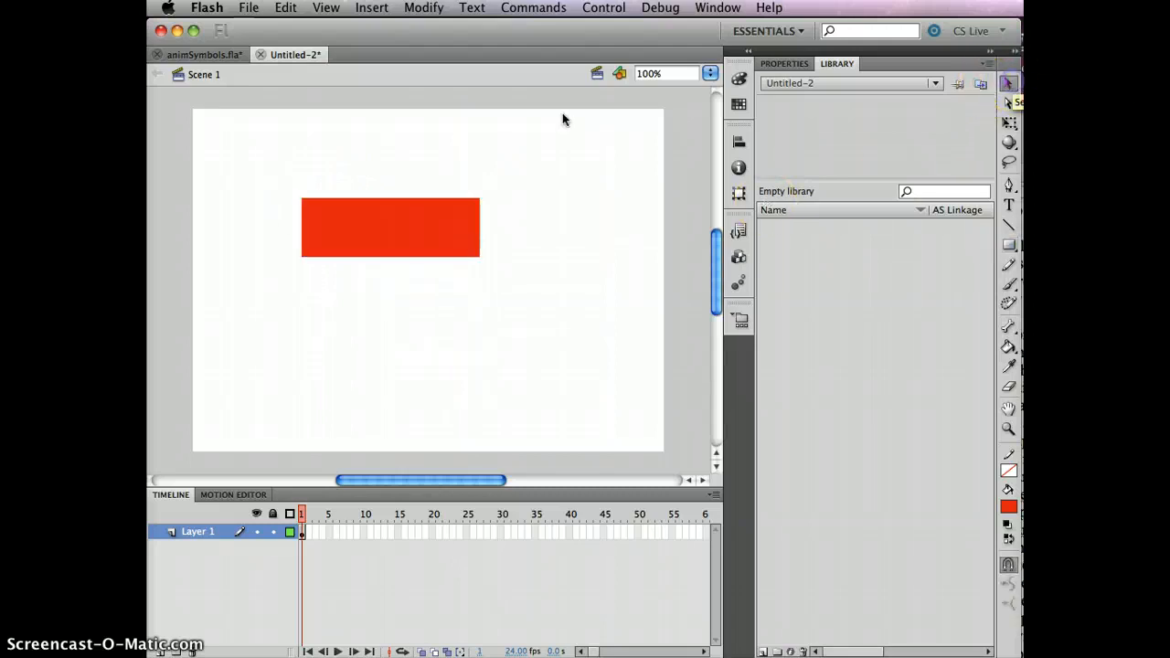
click(407, 240)
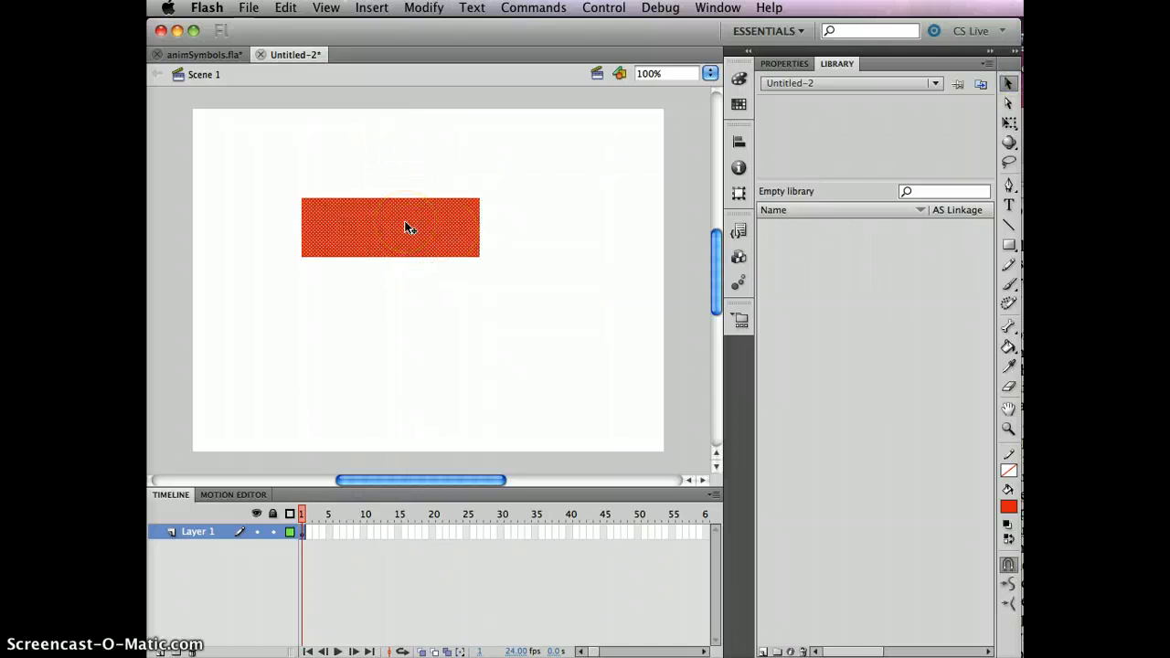
key(F8)
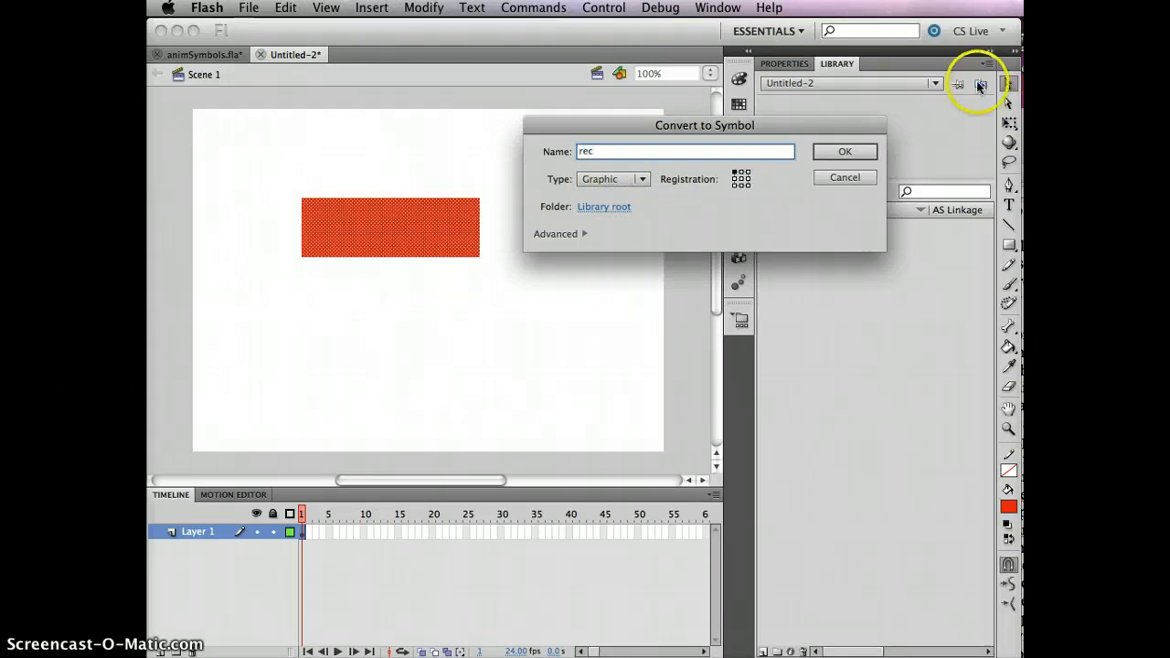
click(822, 148)
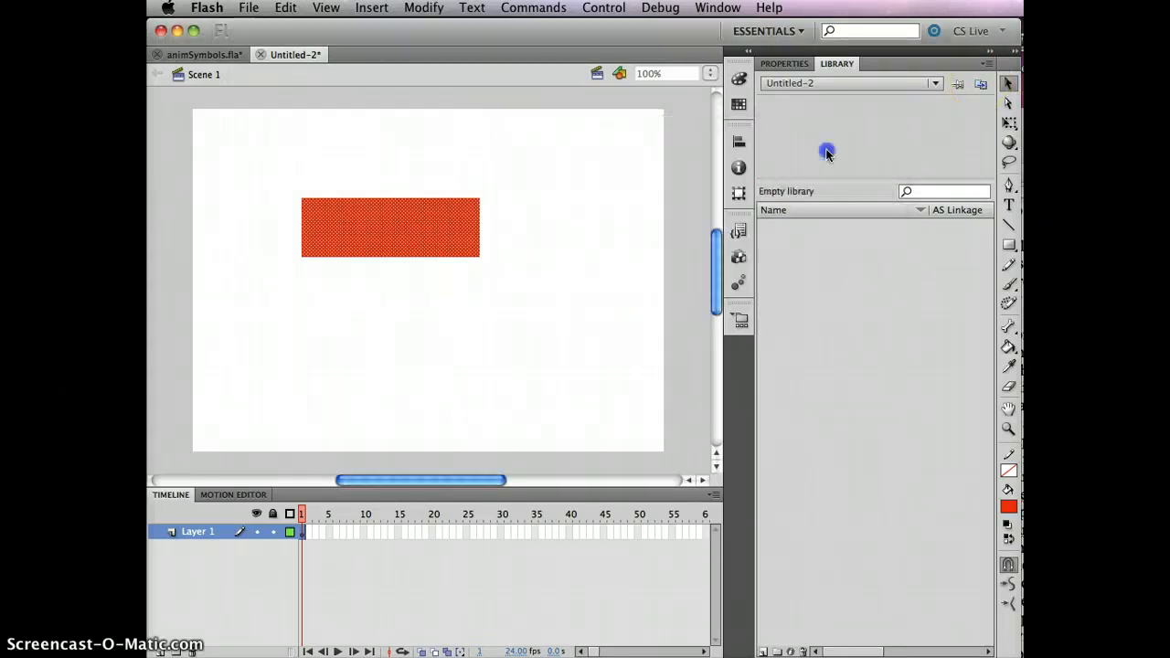
click(475, 327)
click(426, 230)
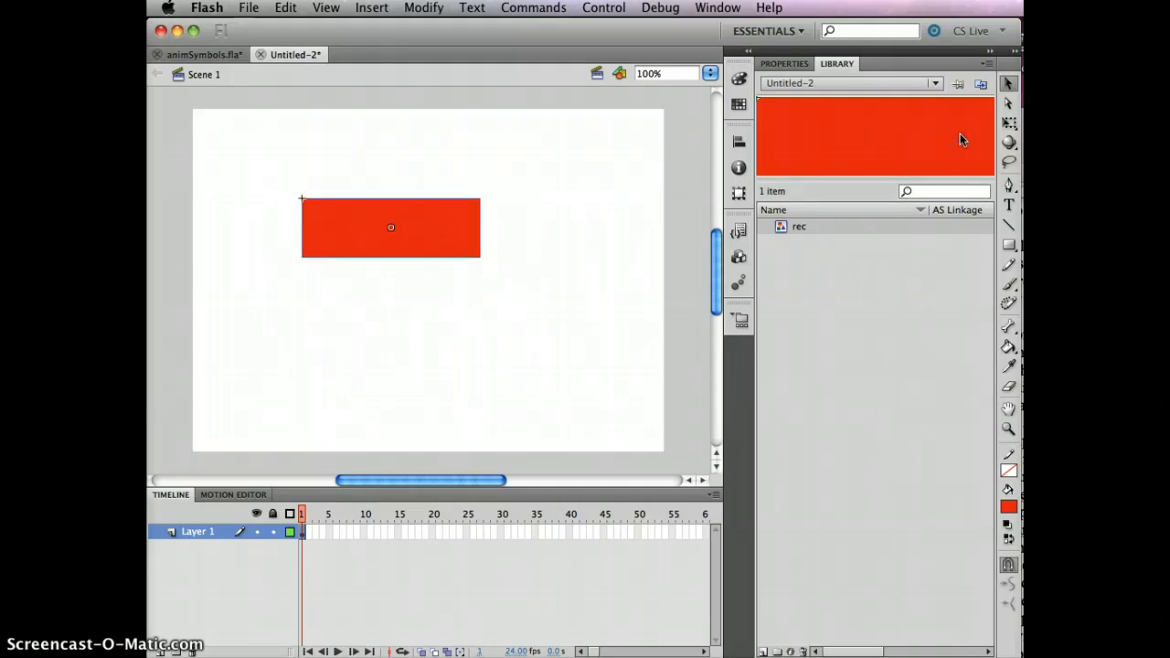
- Inside the rec symbol, insert a keyframe at frame 5 and erase the rectangle's upper-right corner
double_click(873, 148)
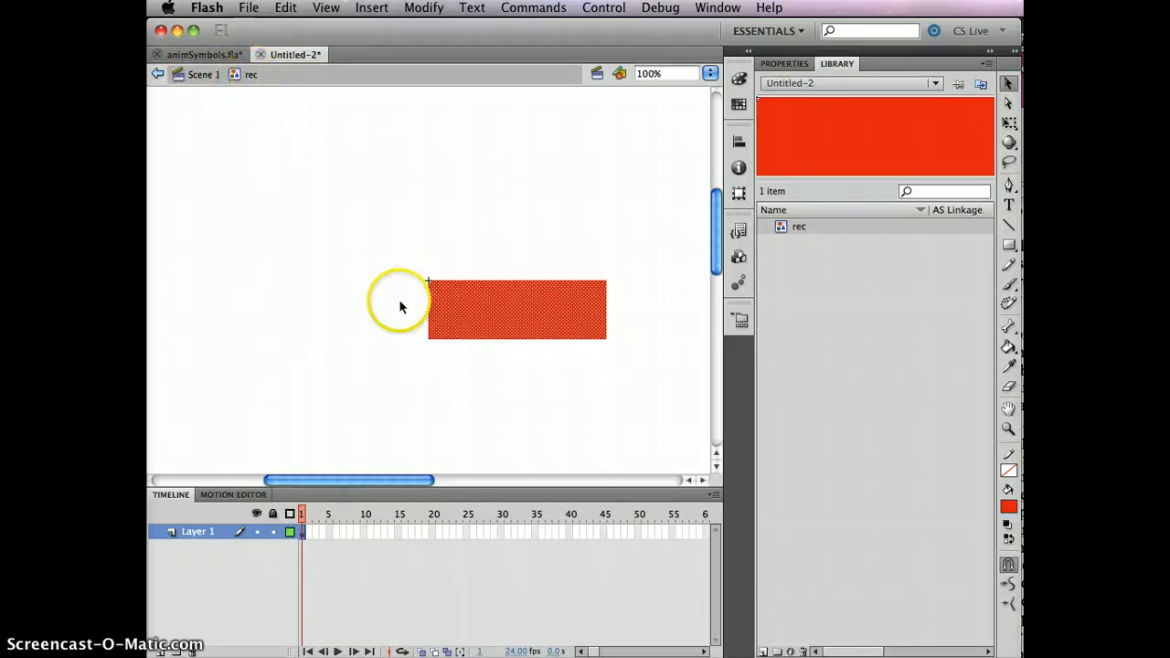
click(522, 426)
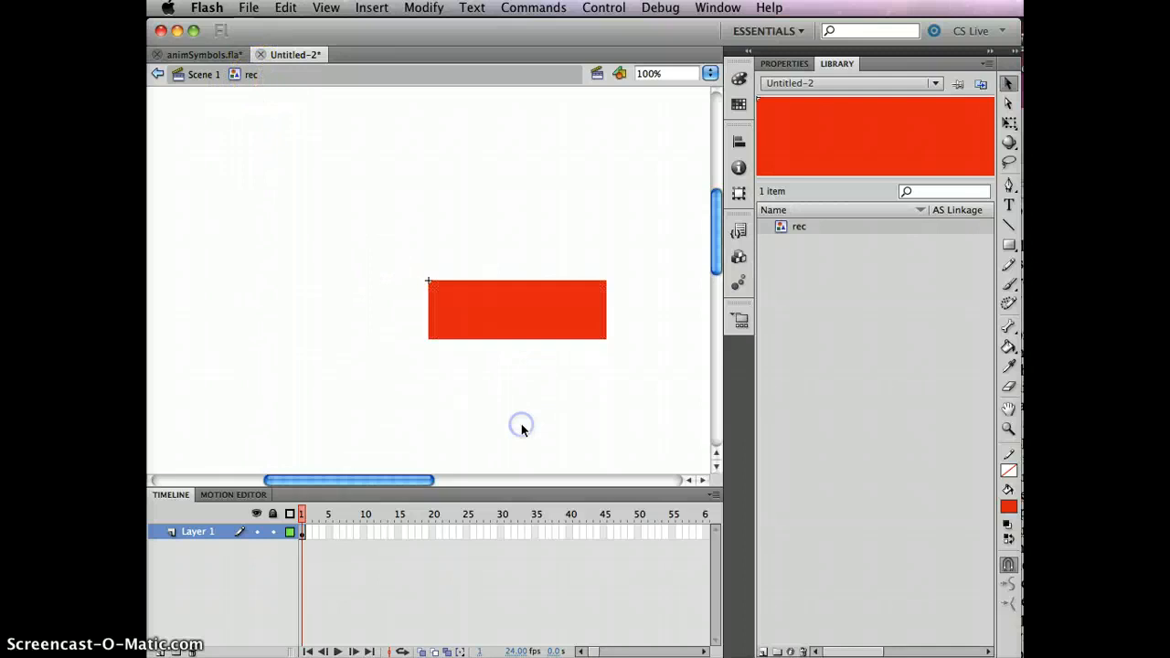
click(568, 322)
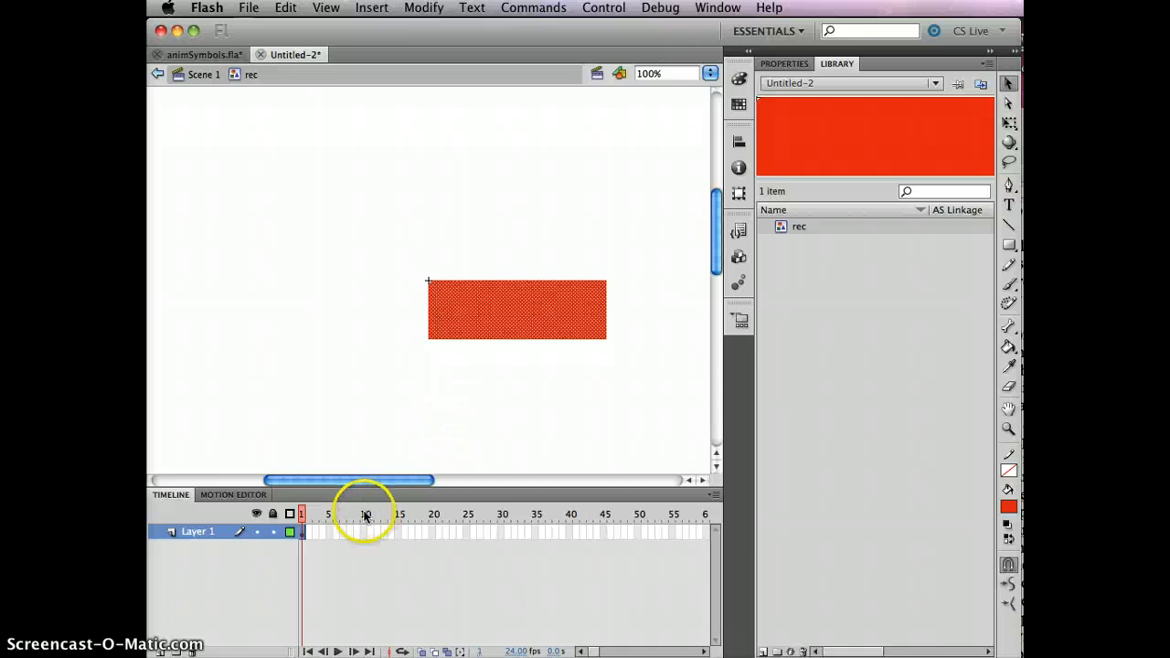
click(329, 531)
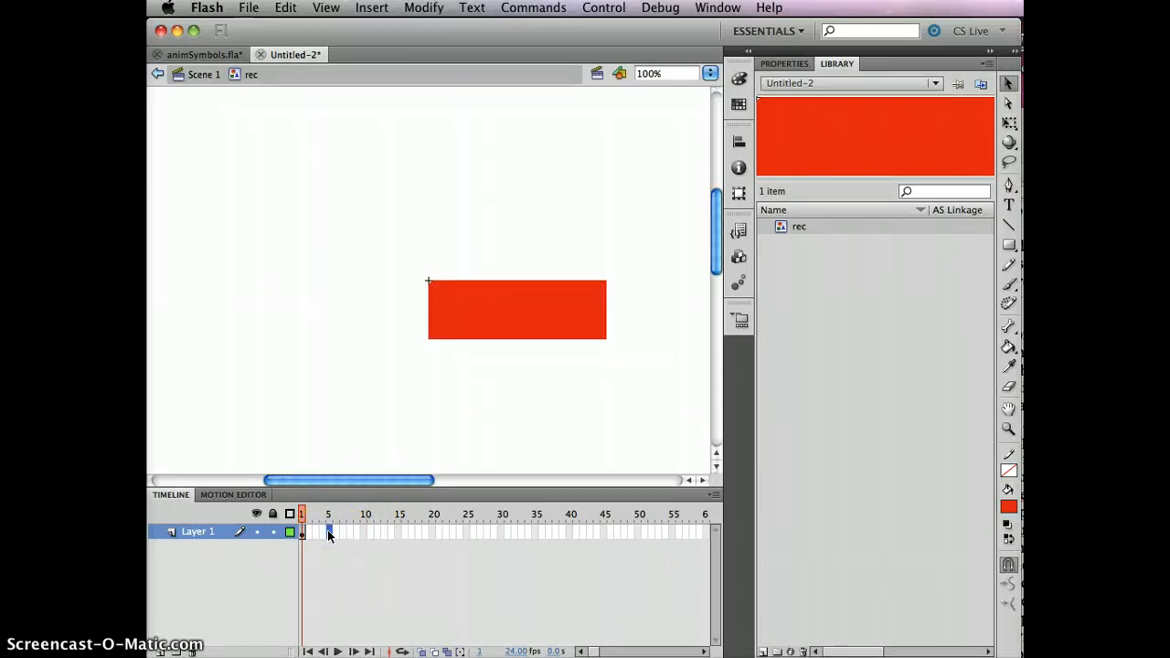
key(F6)
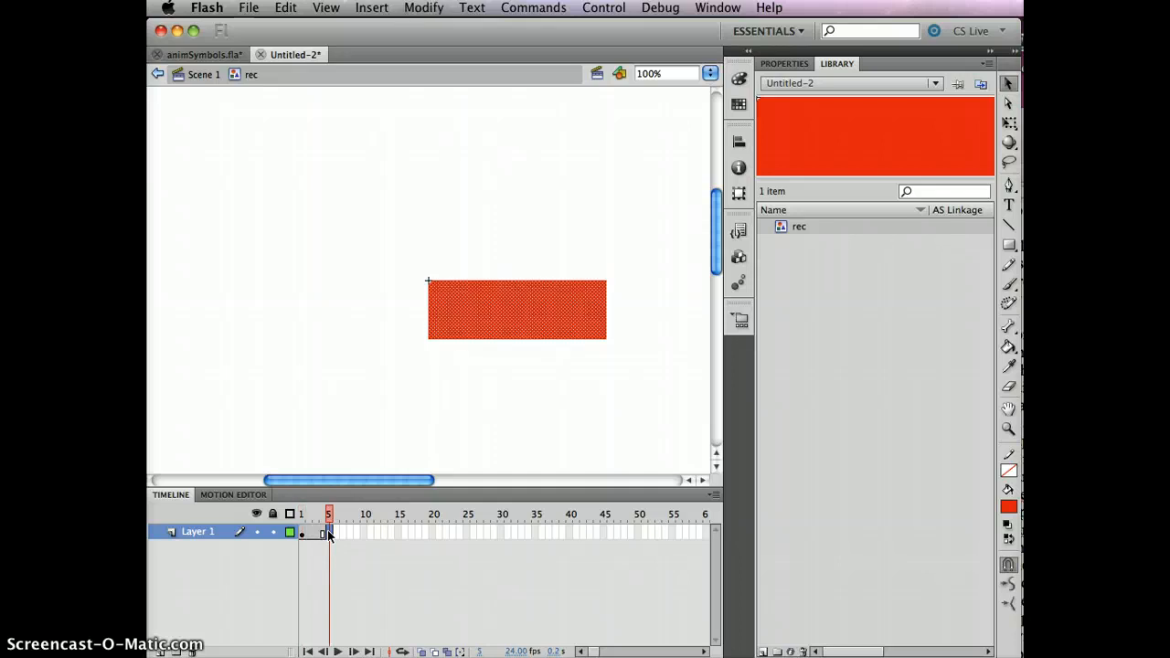
click(1009, 387)
drag(595, 271, 617, 293)
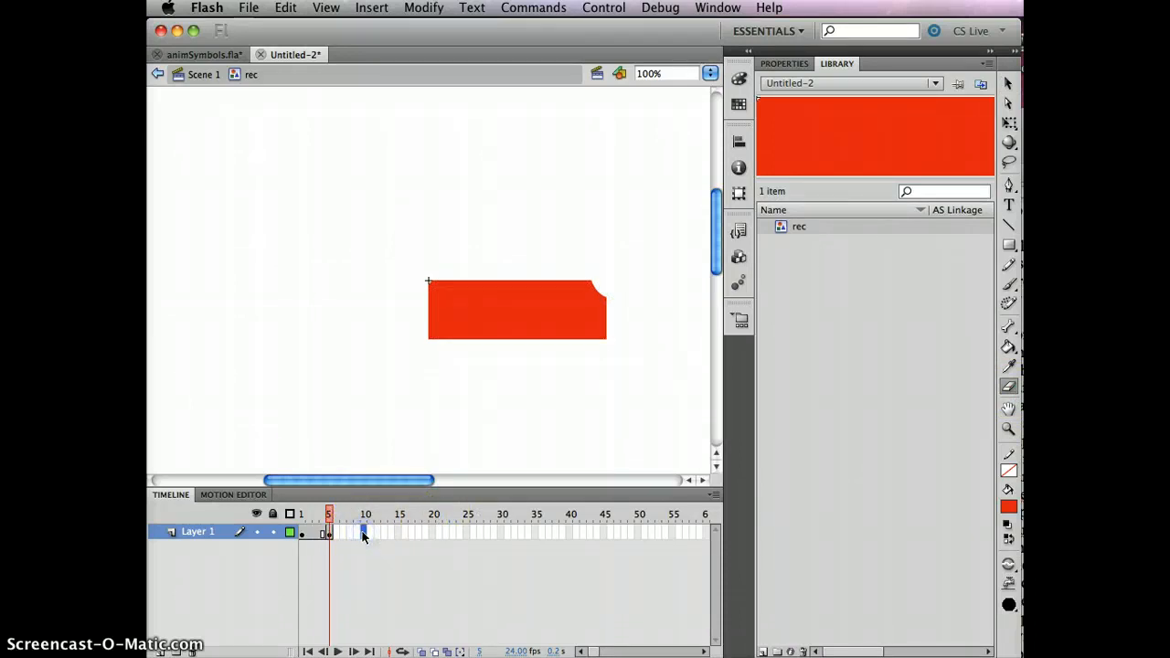
- Insert a keyframe at frame 10 of the rec symbol and erase the rectangle's lower-right corner
key(F6)
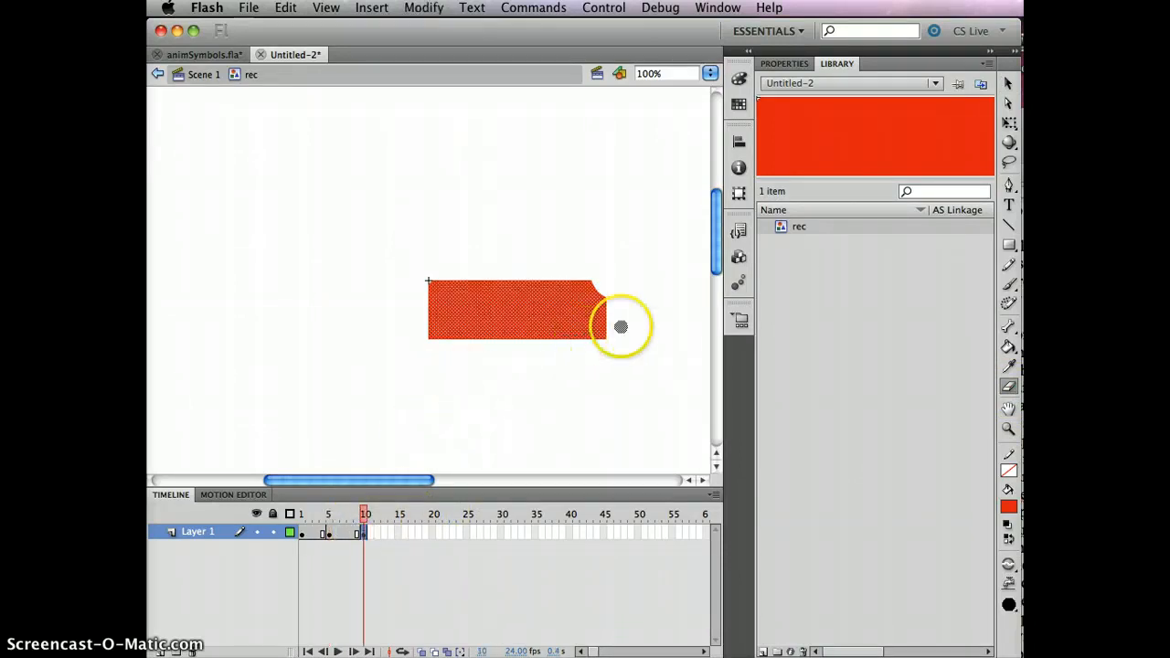
click(619, 325)
drag(619, 325, 595, 358)
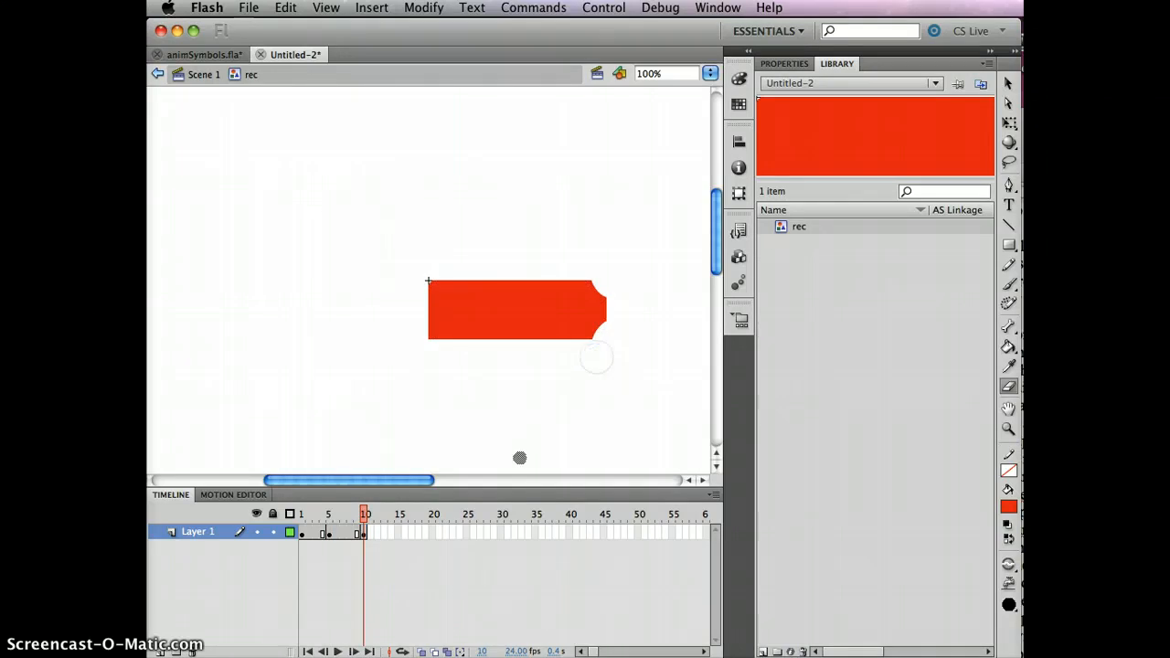
- Extend the rec timeline to frame 15, erase a notch from the rectangle's right edge and scrub back to frame 1
click(397, 534)
key(F6)
click(605, 298)
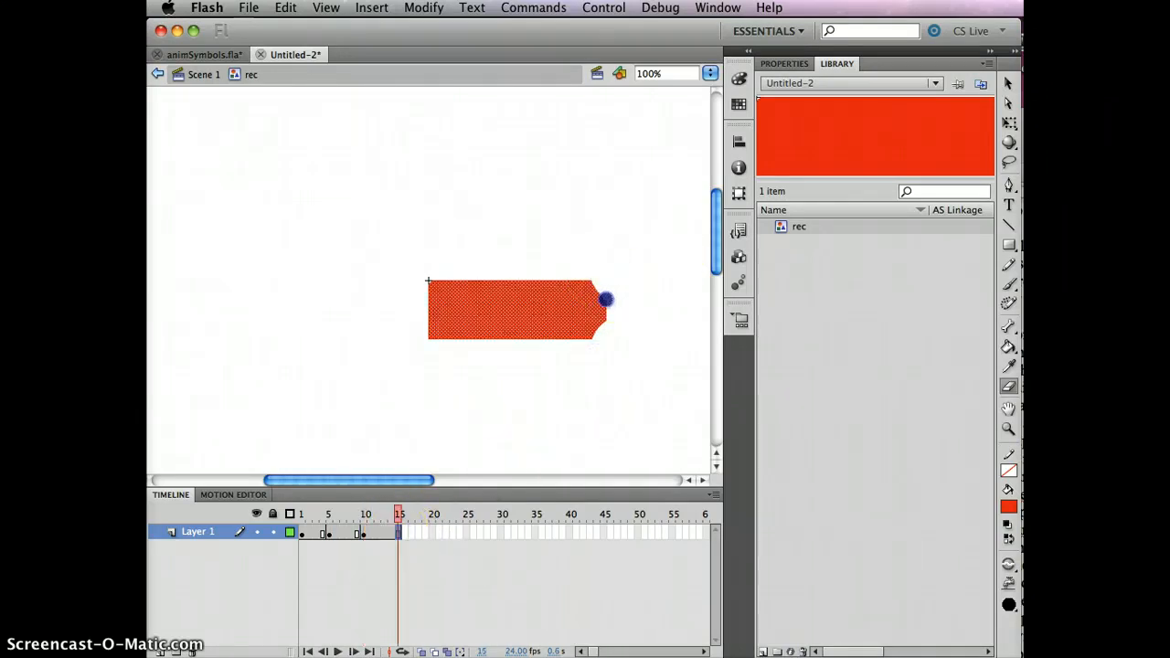
drag(604, 318, 622, 340)
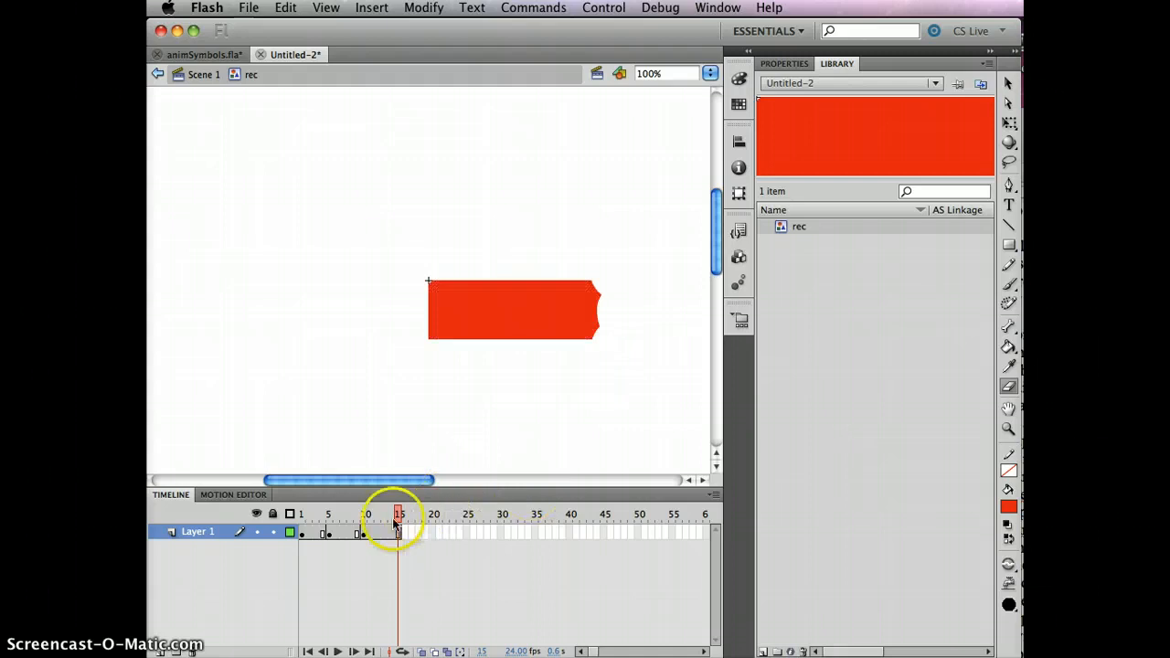
drag(399, 515, 272, 515)
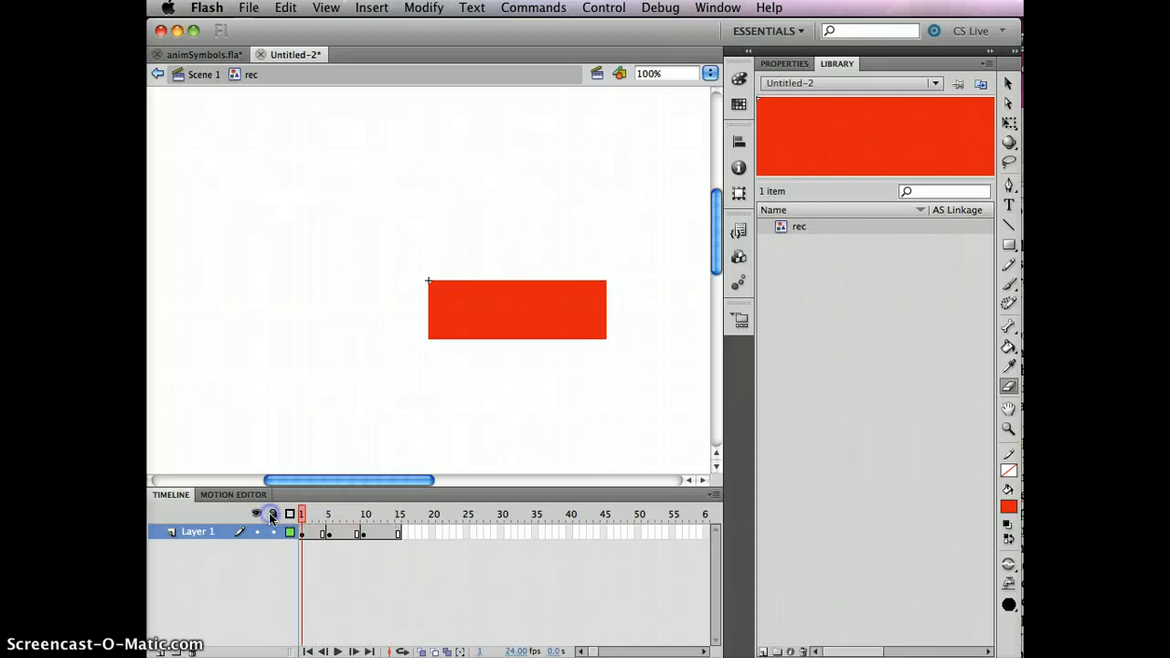
- Return to Scene 1 and test the one-frame movie, closing the preview
click(194, 77)
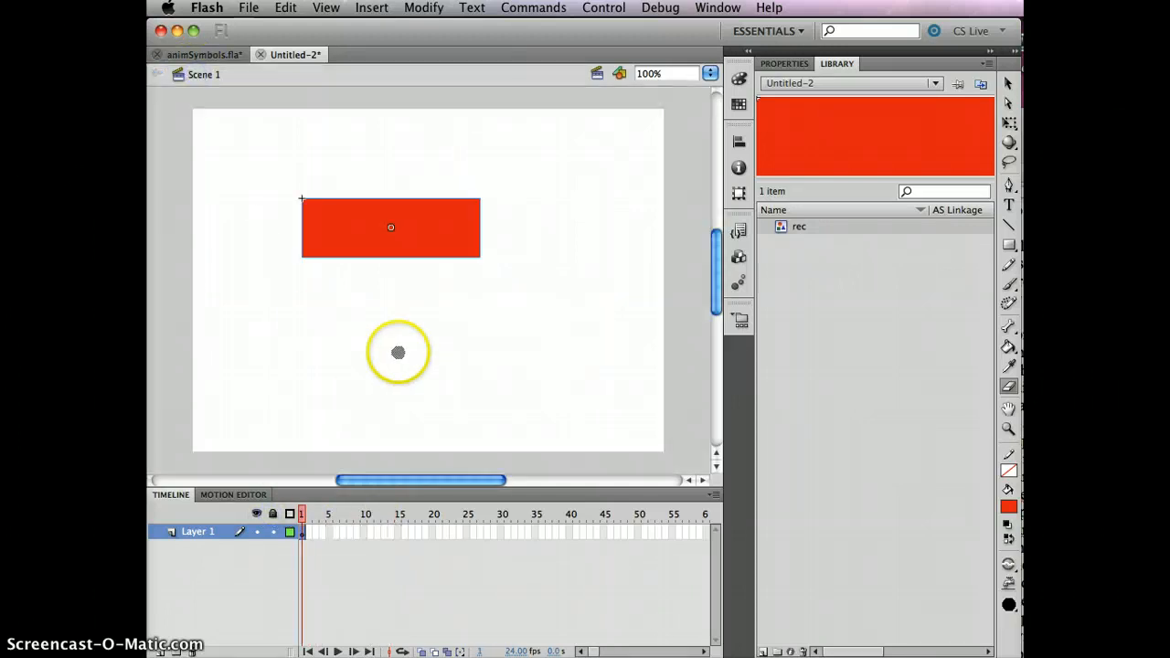
key(super+Return)
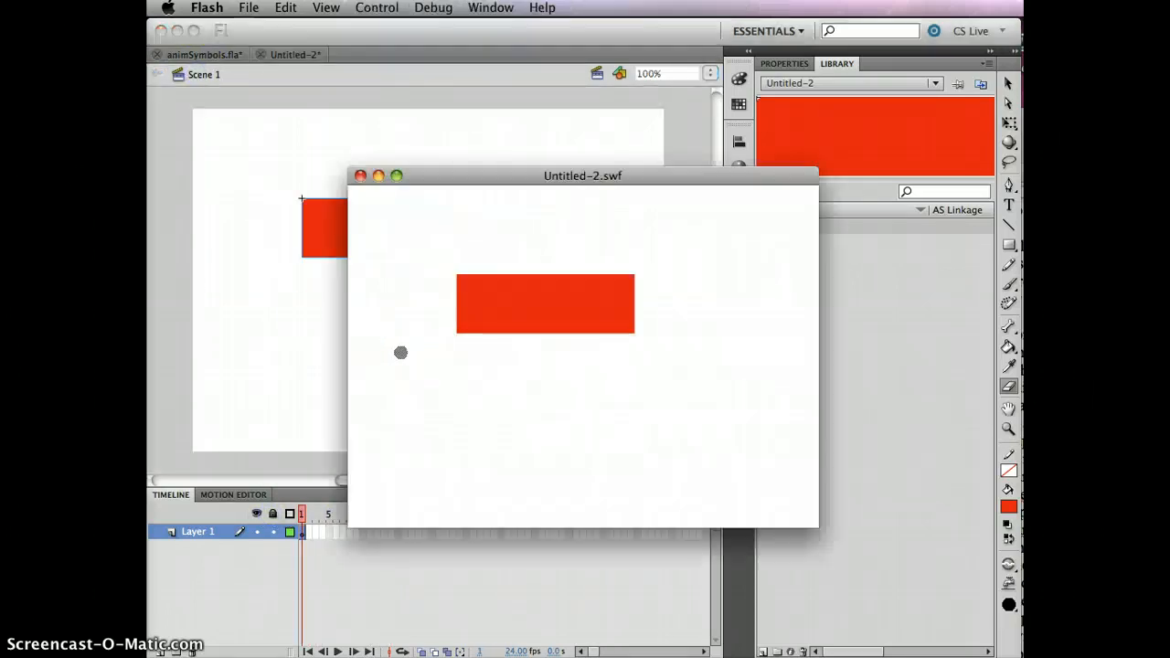
click(360, 176)
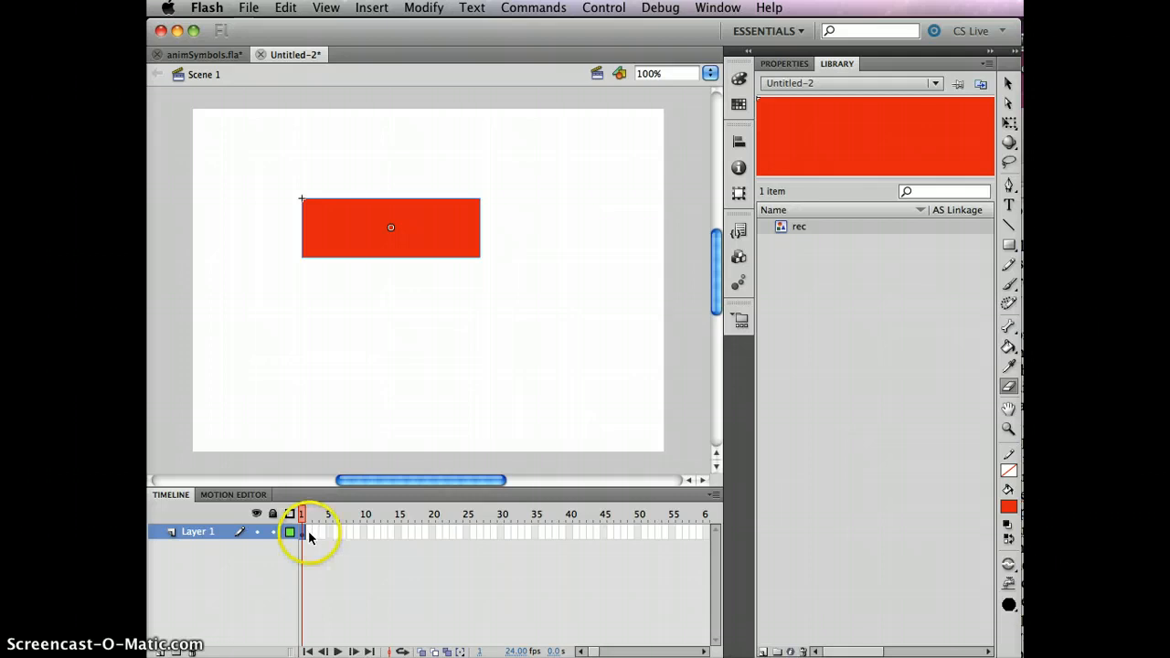
- Extend Layer 1 of the main timeline to frame 3 and test the movie
click(309, 533)
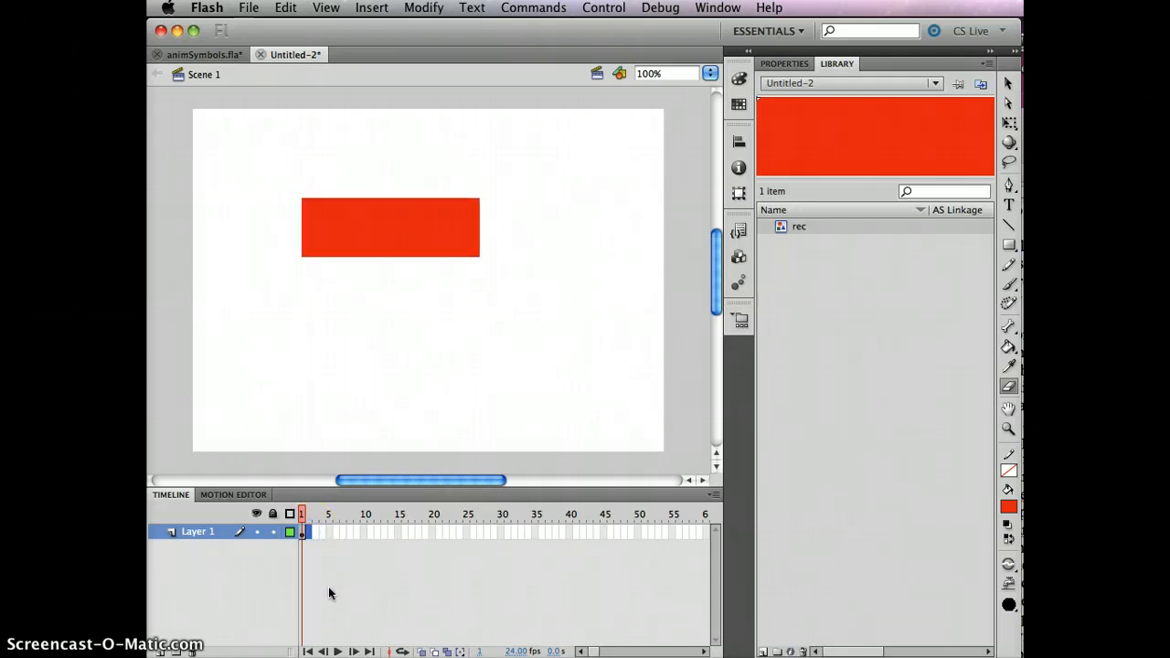
key(F6)
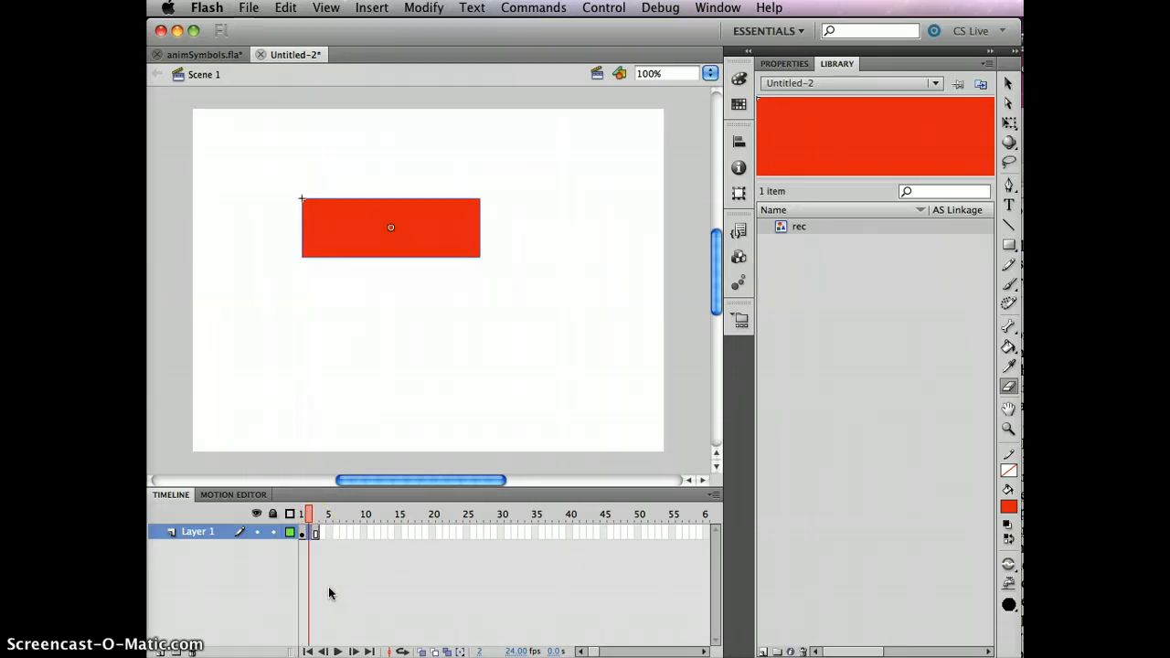
key(super+Return)
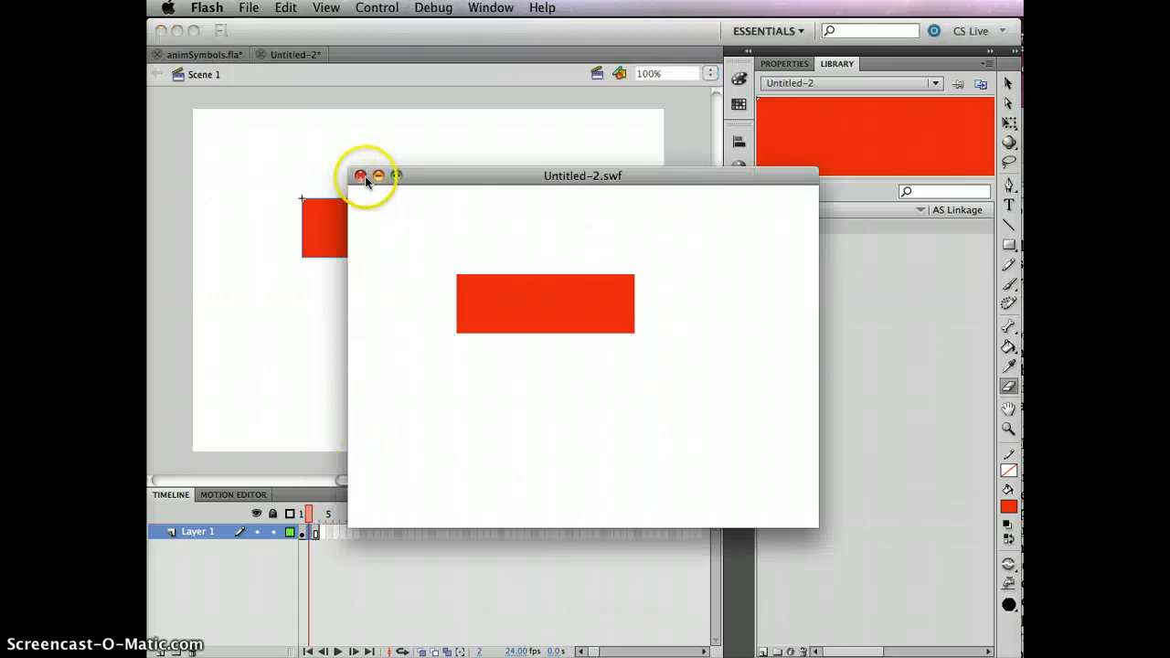
- Extend Layer 1 of the main timeline to frame 6, test the movie and close the preview
click(341, 543)
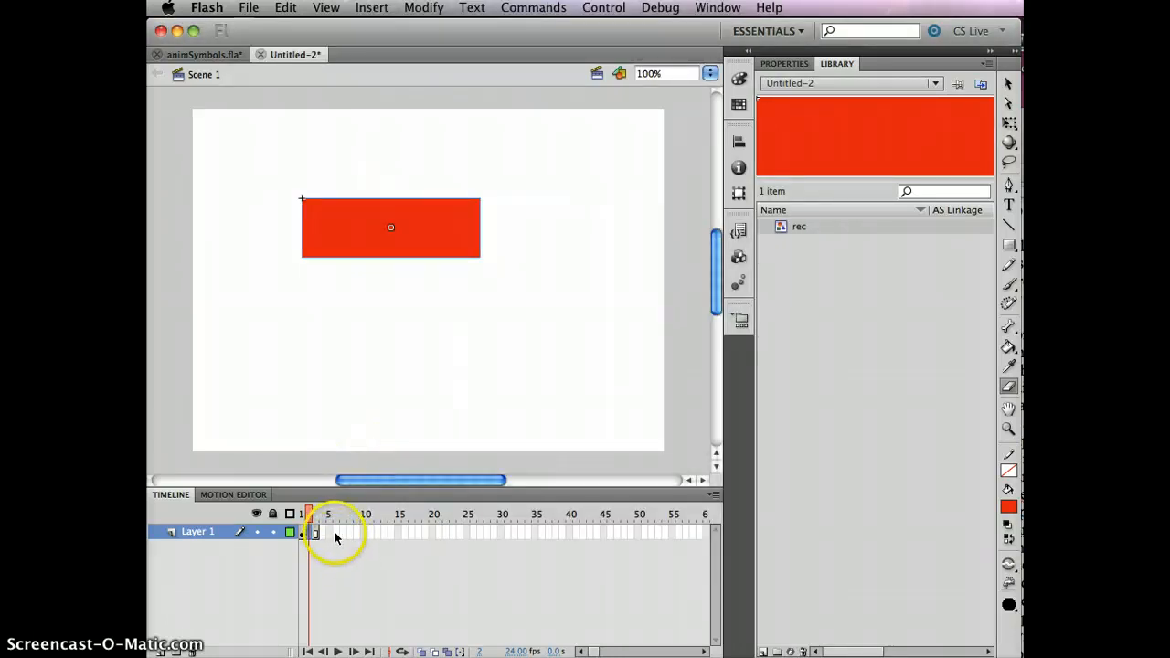
click(337, 538)
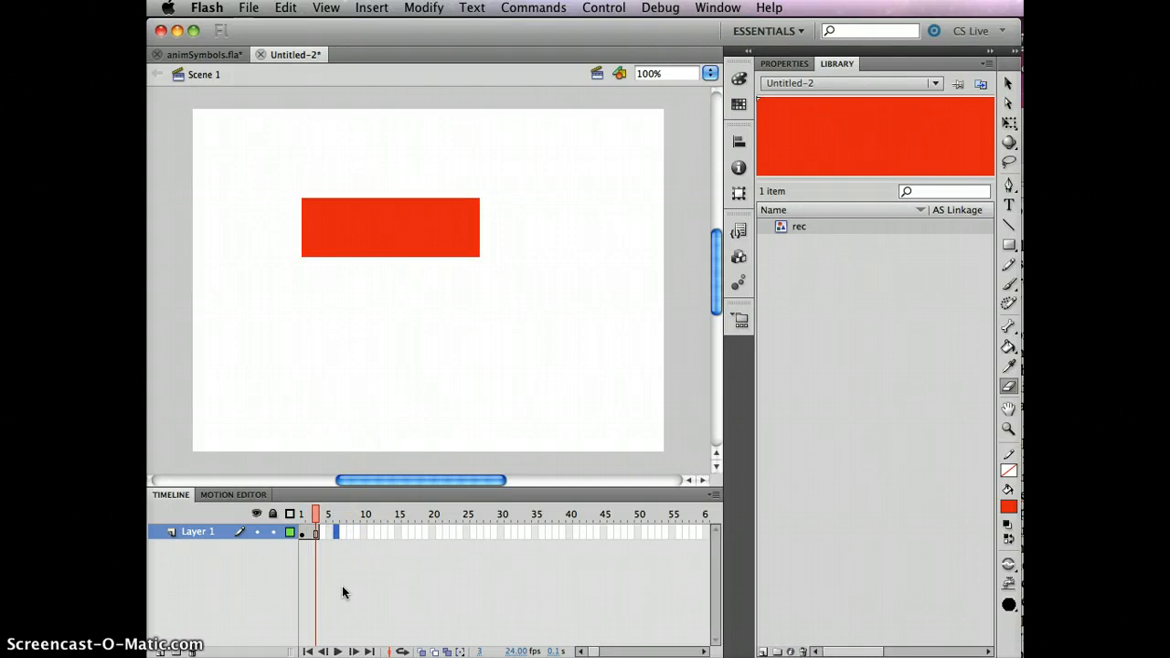
key(F6)
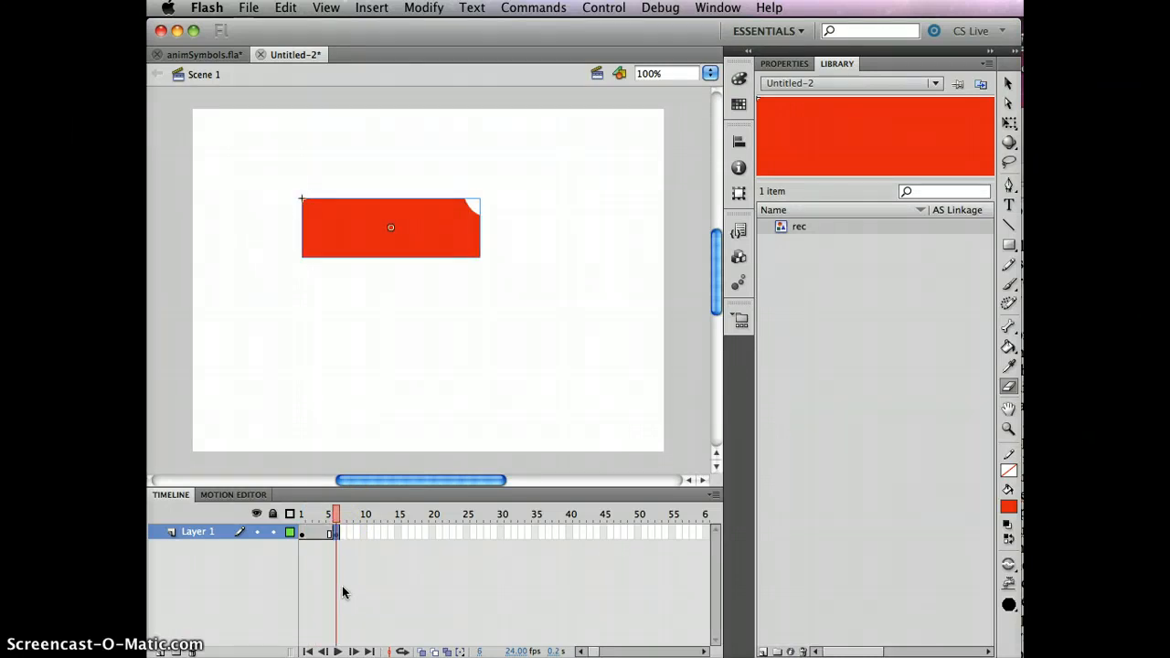
key(super+z)
key(F6)
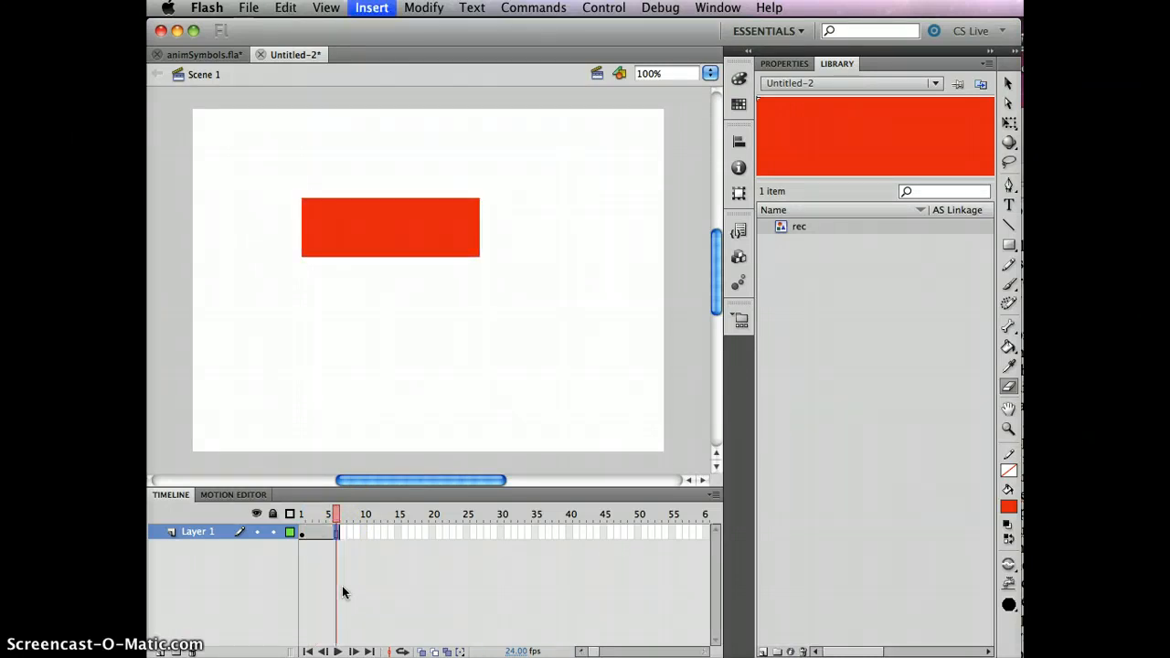
key(super+Return)
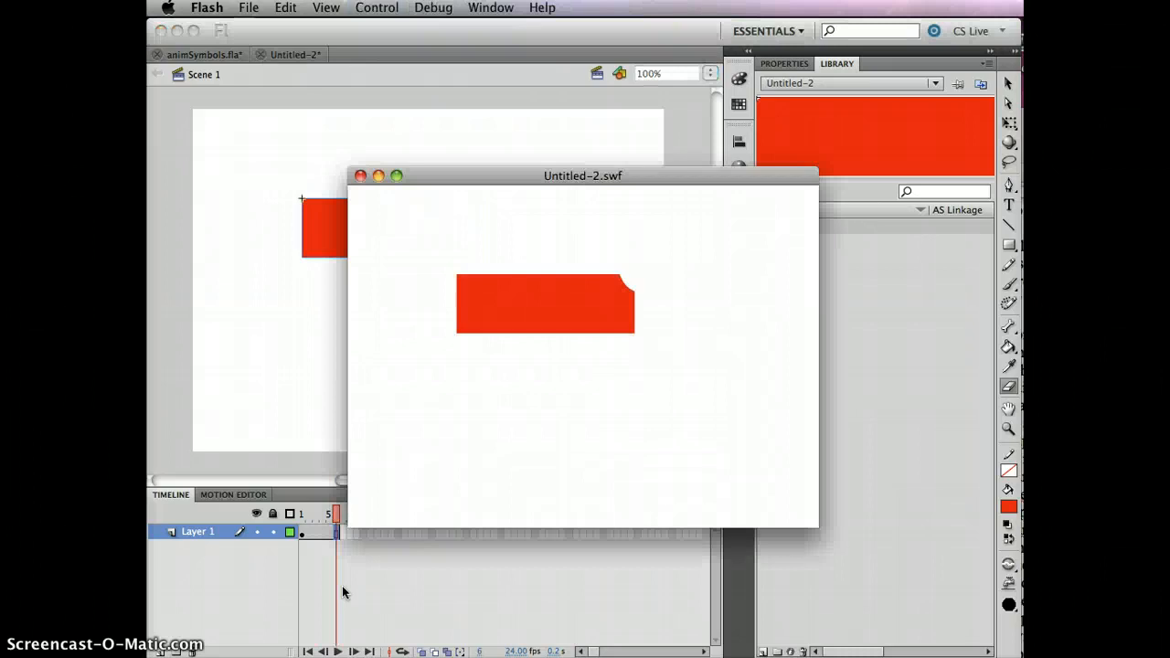
click(360, 176)
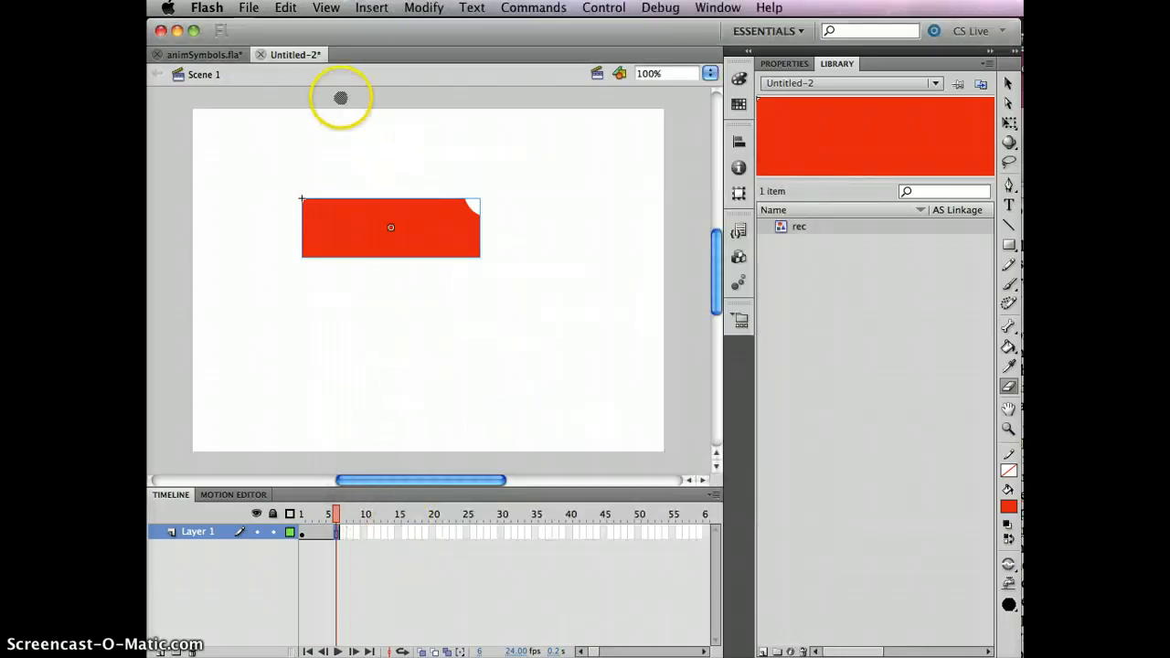
- Extend Layer 1 of the main timeline to frame 31, test the movie and close the preview
click(507, 535)
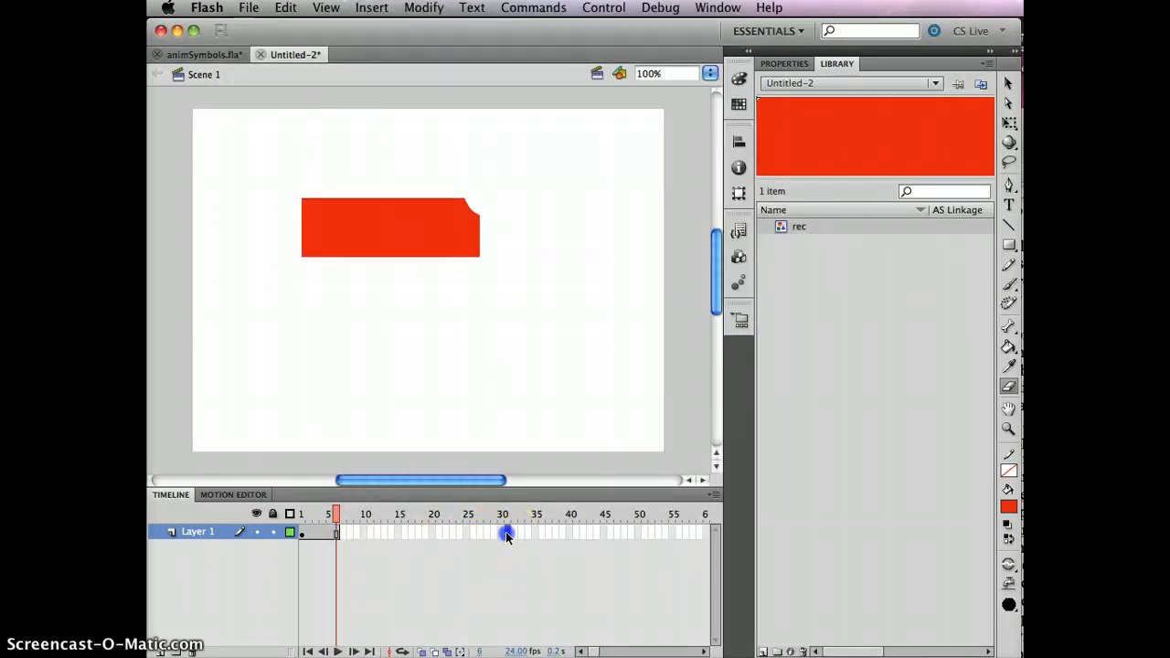
key(F5)
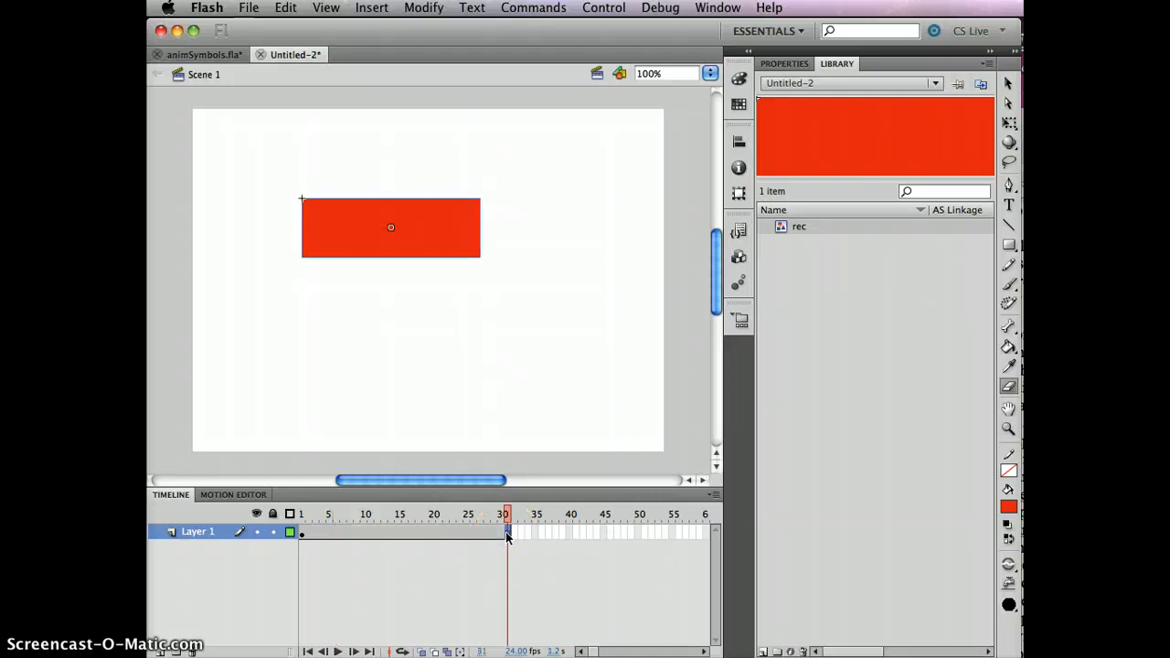
key(super+Return)
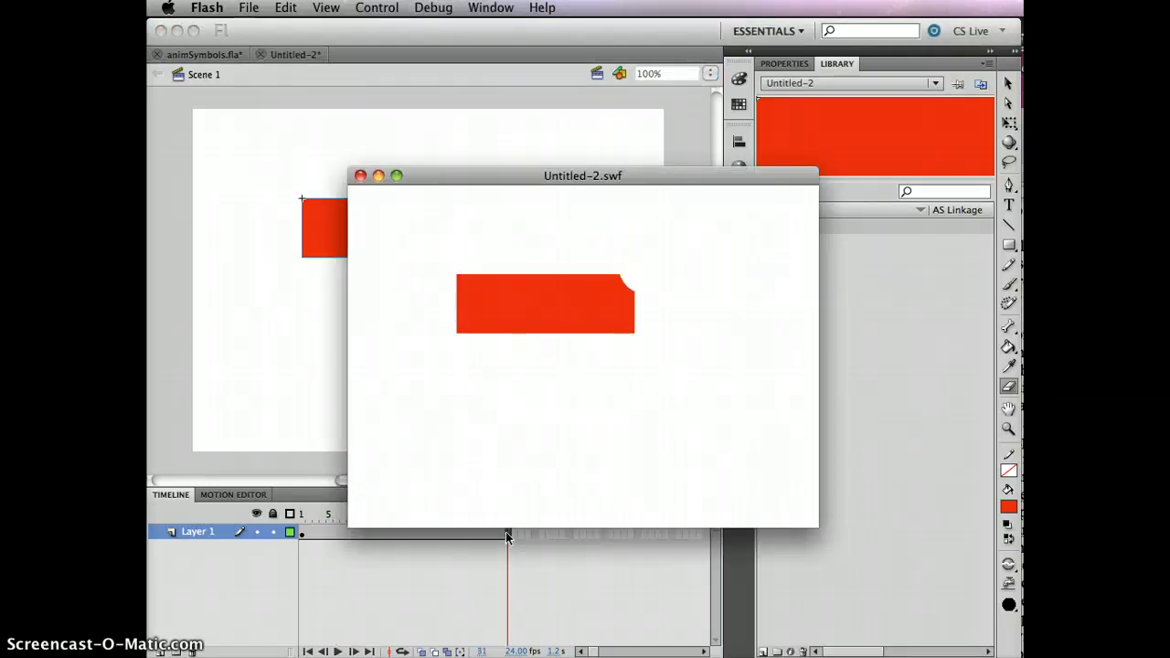
click(360, 177)
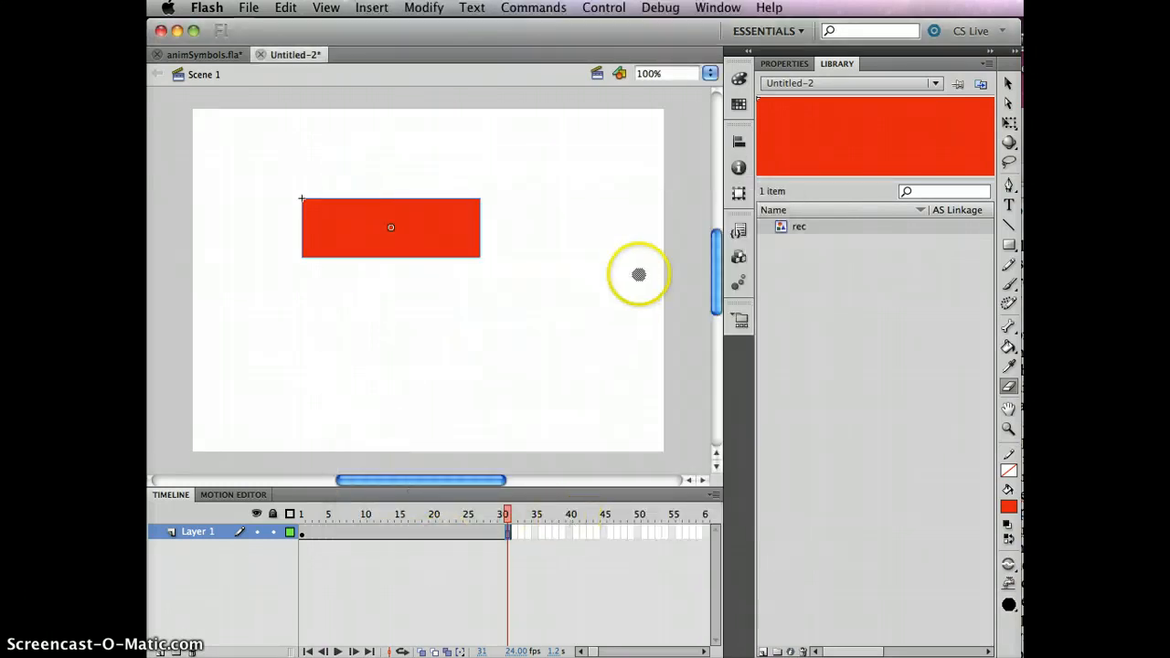
- Open the rec symbol for editing, scrub through its existing frames and select frame 15
double_click(862, 142)
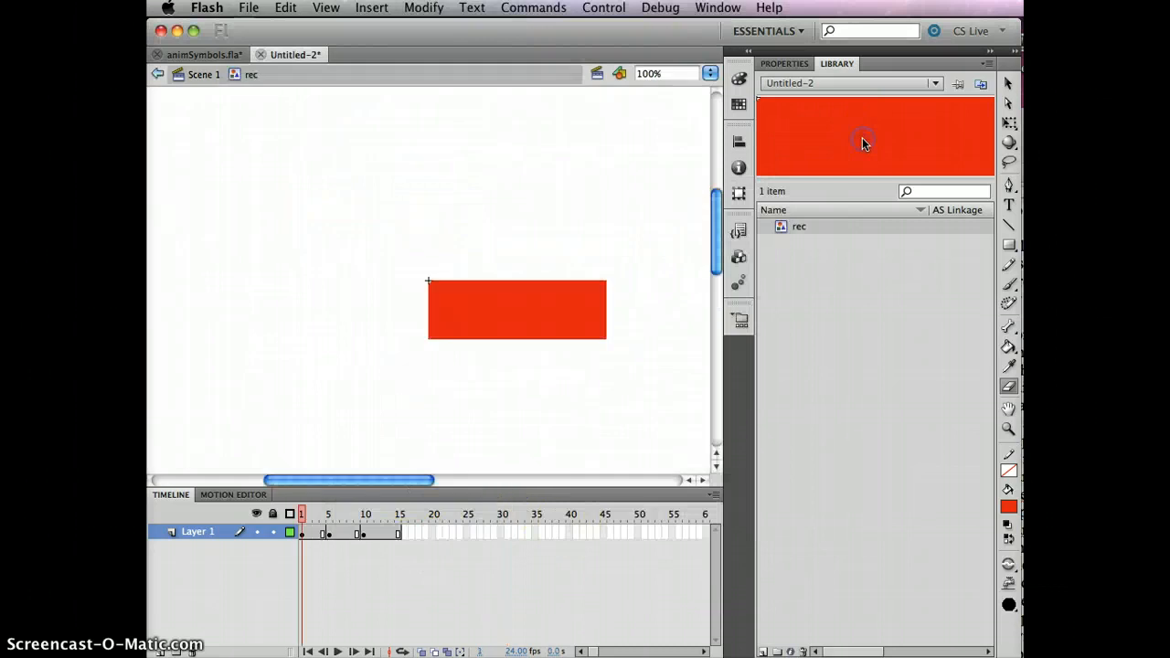
drag(301, 513, 386, 512)
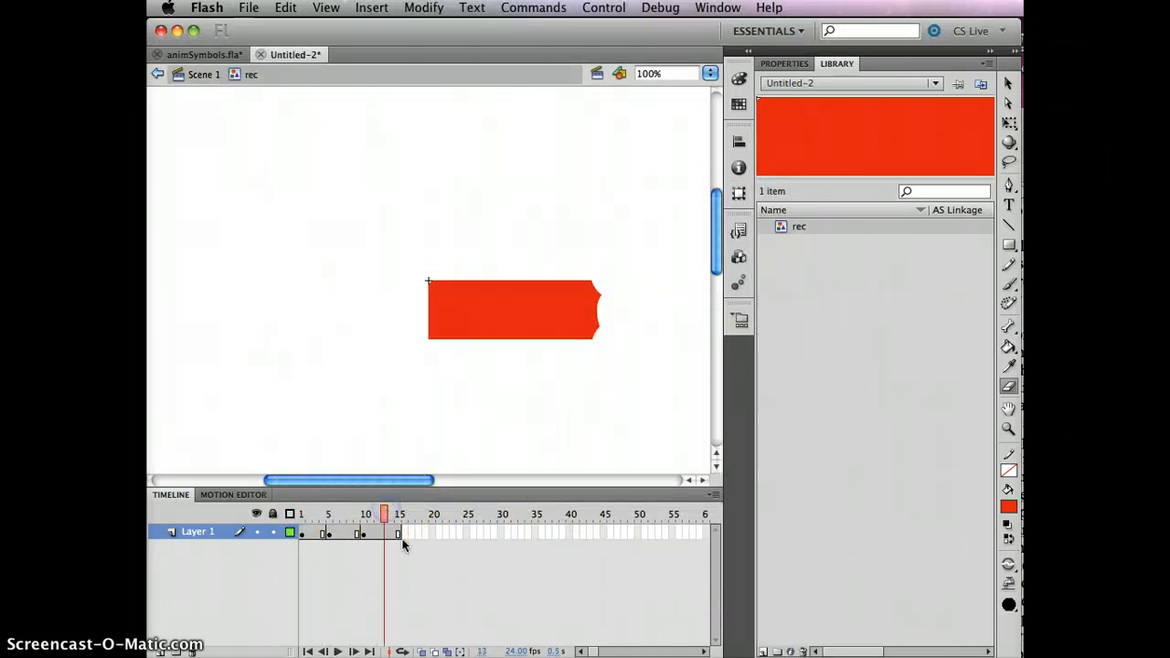
click(400, 535)
click(398, 535)
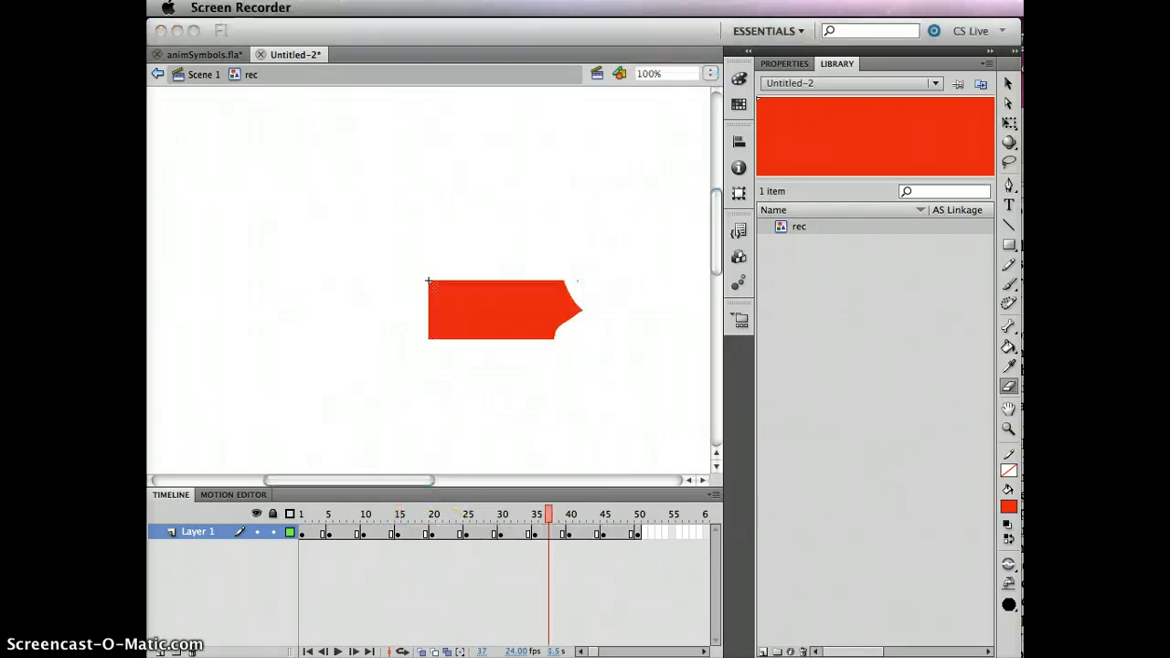
- Scrub the rec symbol's timeline to frame 50 and back to frame 26 to review the erasing animation
click(548, 515)
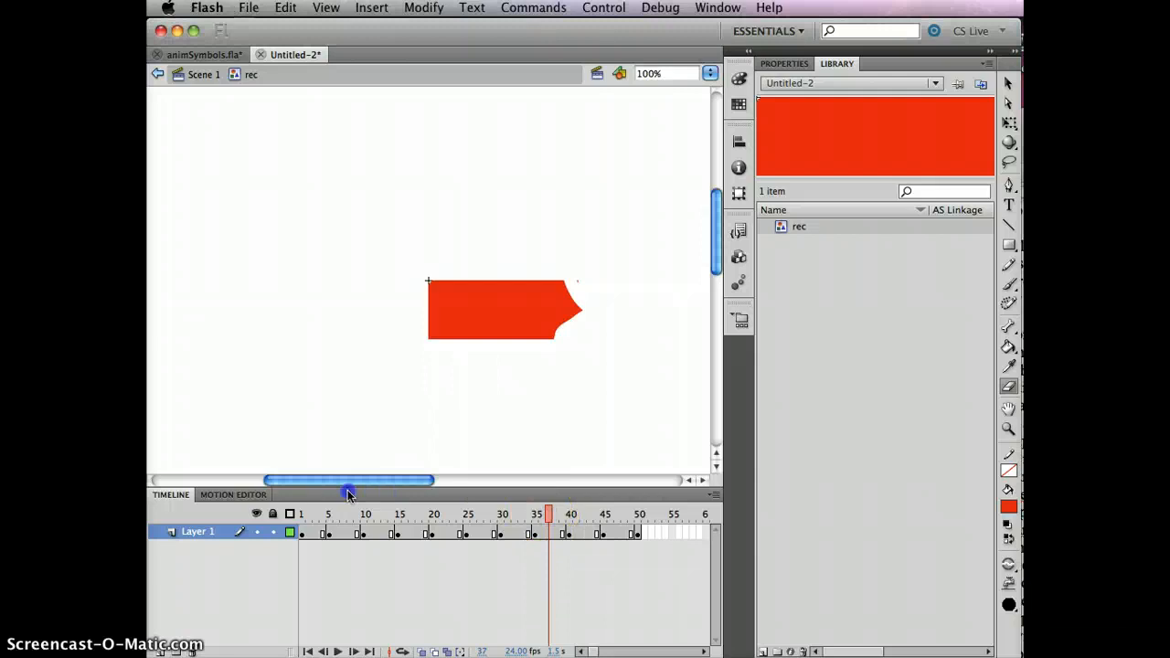
drag(549, 514, 638, 515)
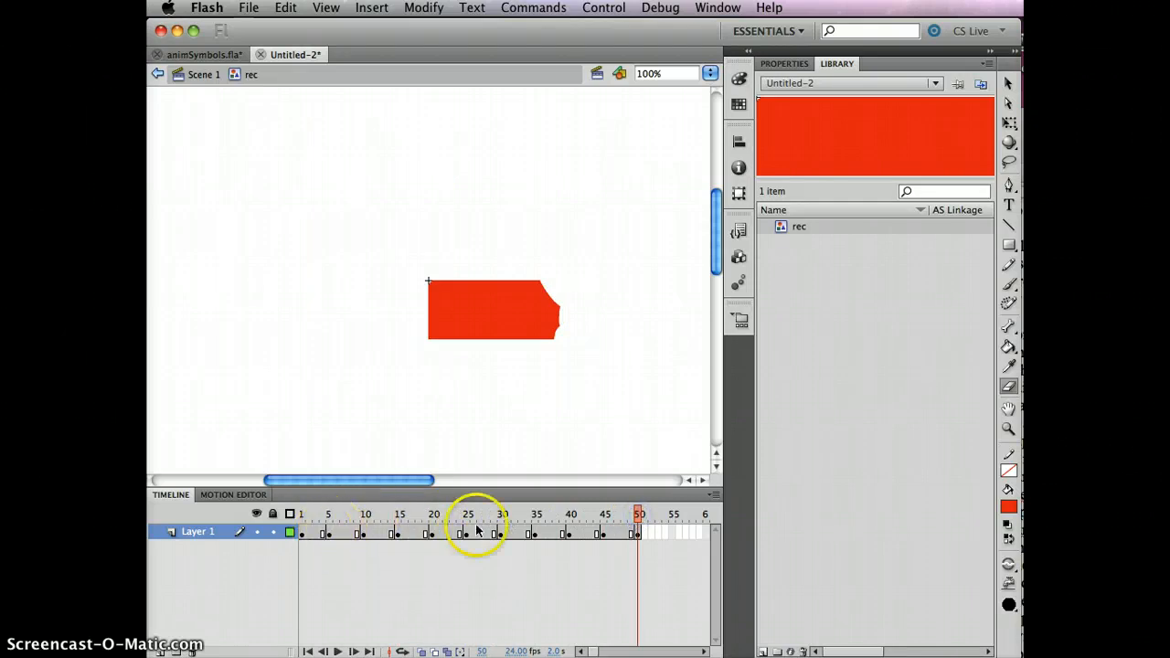
drag(637, 519, 475, 526)
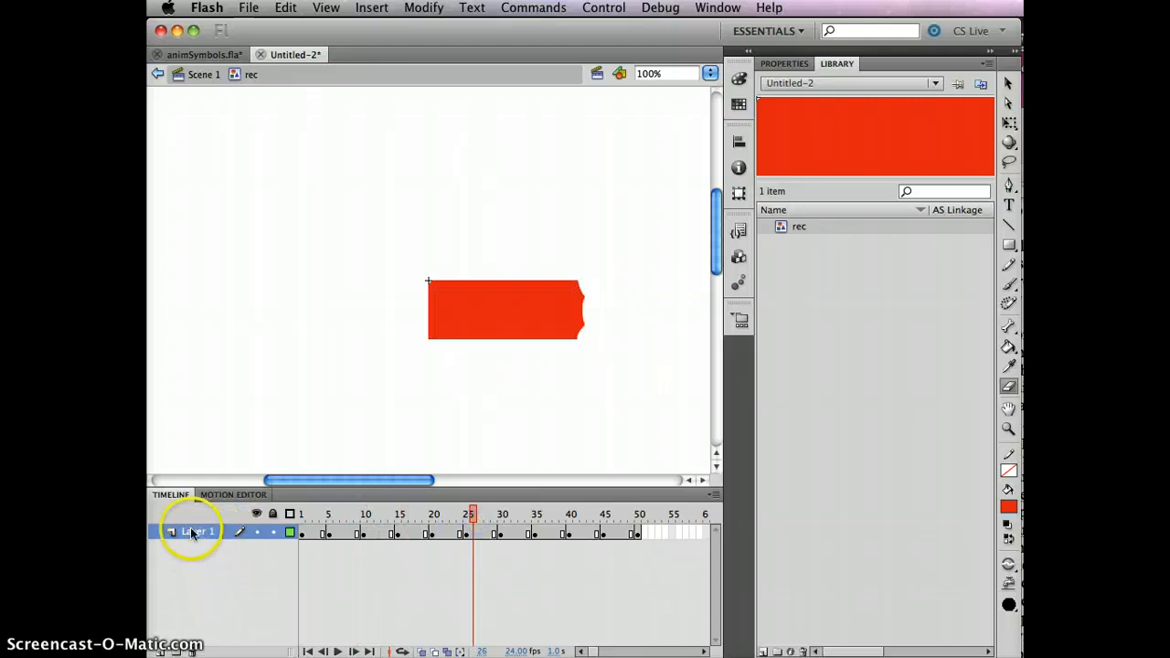
- Return to Scene 1, test the movie with the longer rec animation and close the preview
click(201, 76)
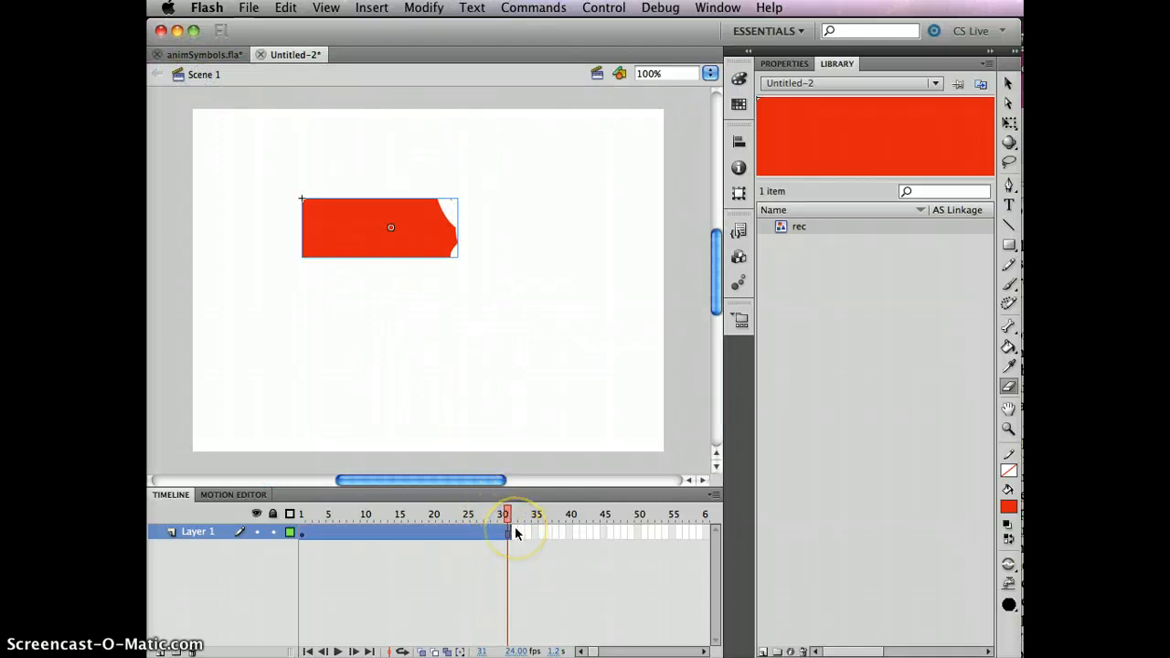
key(ctrl+Return)
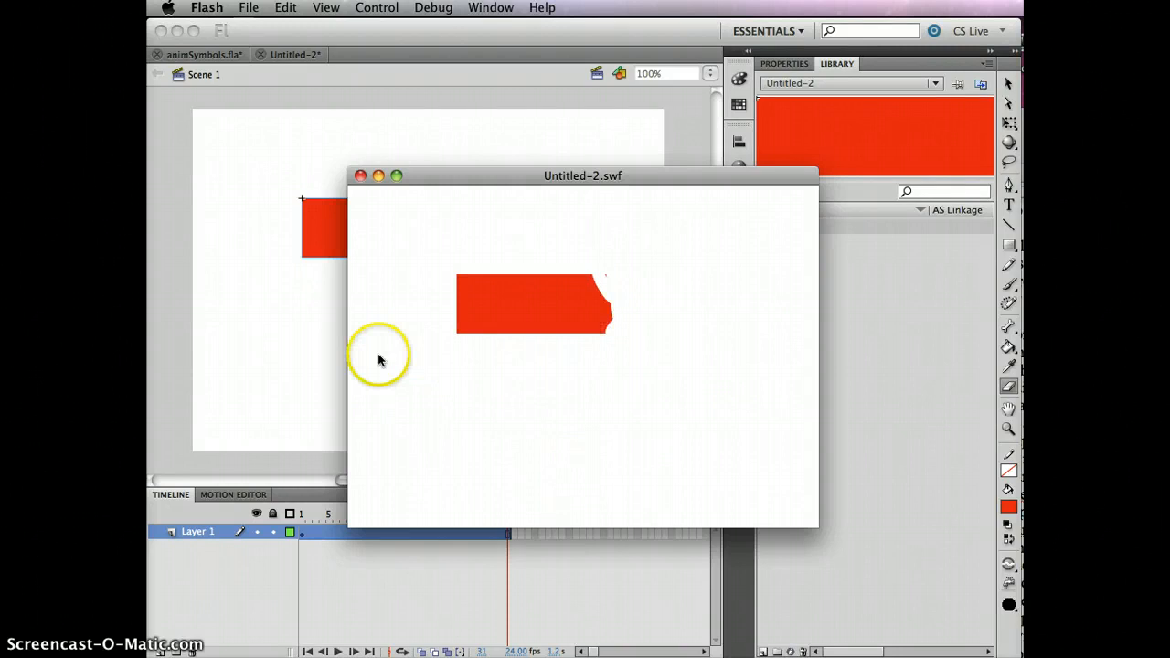
click(360, 176)
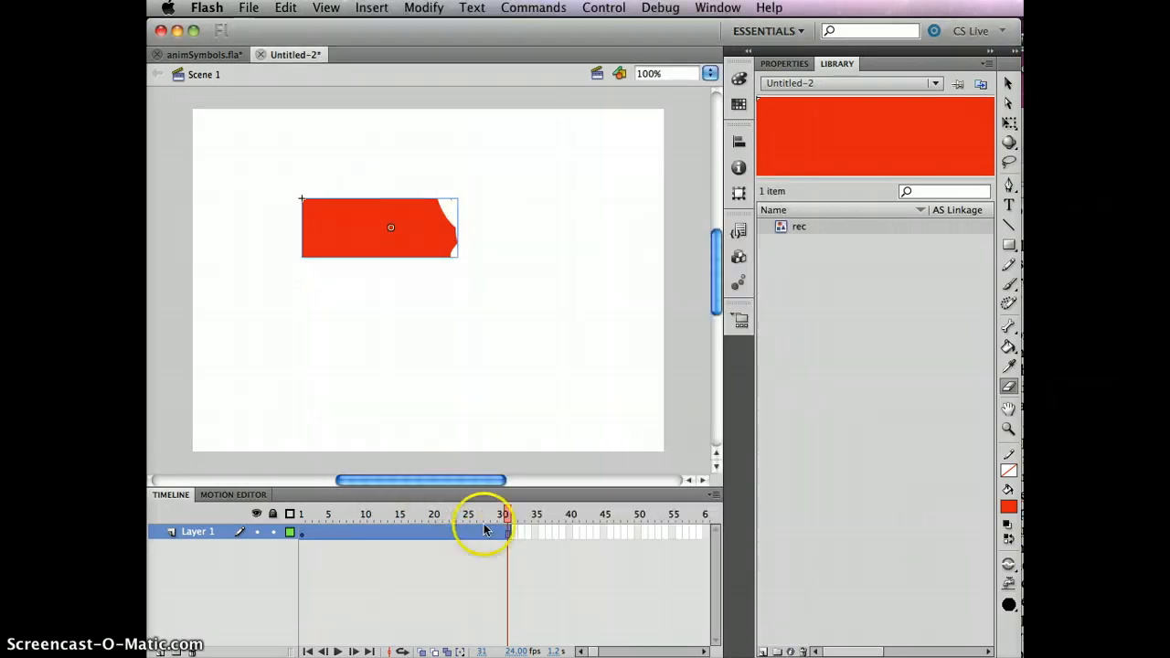
- Extend Layer 1 of the main timeline to frame 50, test the movie and close the preview
click(638, 532)
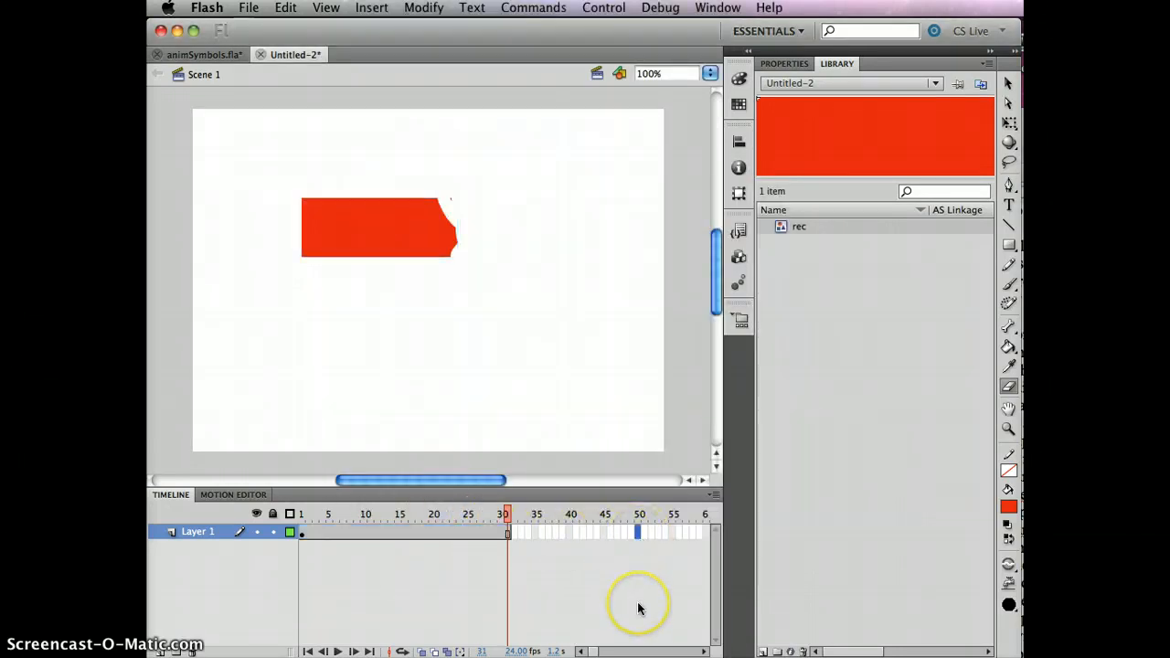
key(F6)
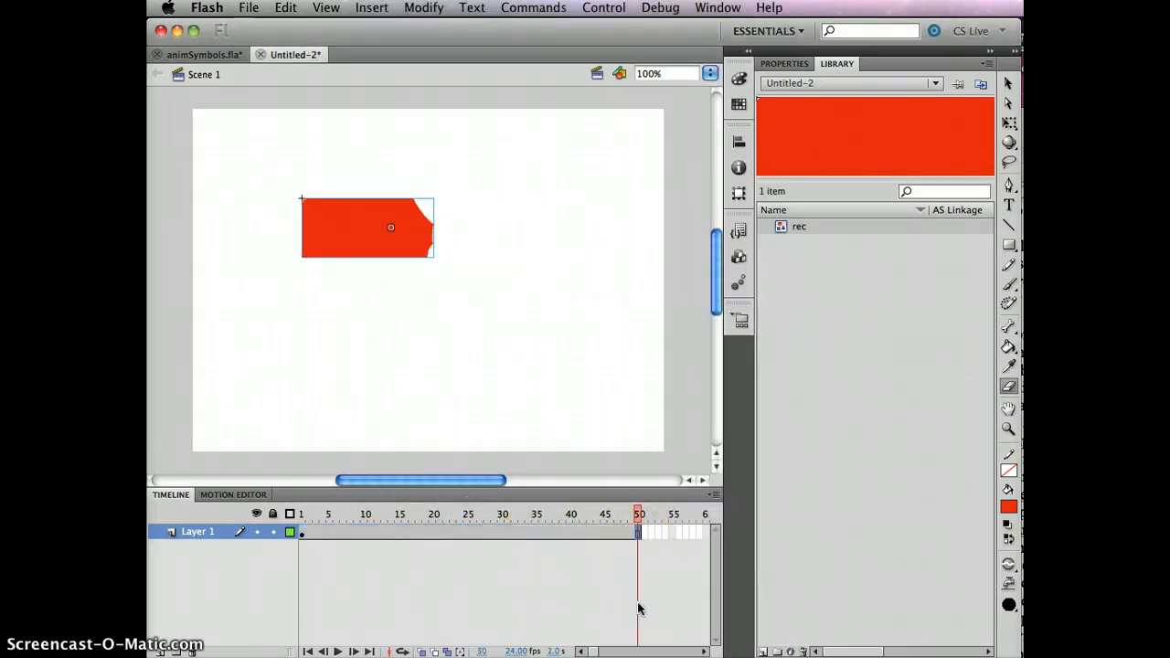
key(super+Return)
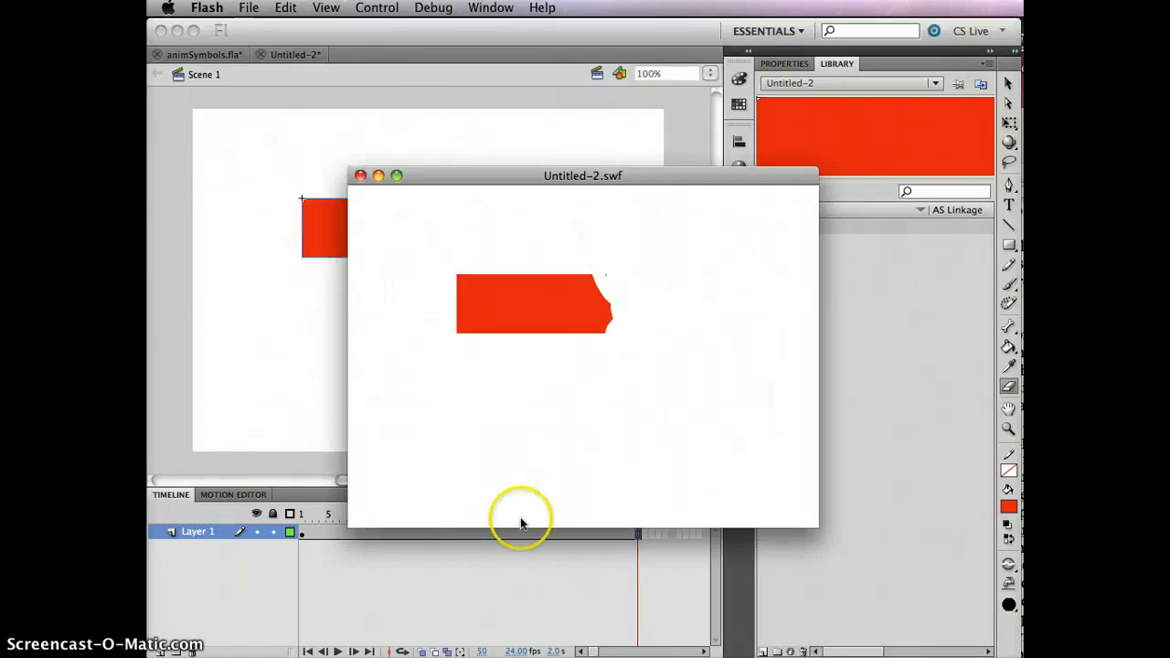
click(361, 176)
- Scrub the main timeline between frames 40 and 50 to review the symbol's animation on the stage
drag(636, 516, 570, 520)
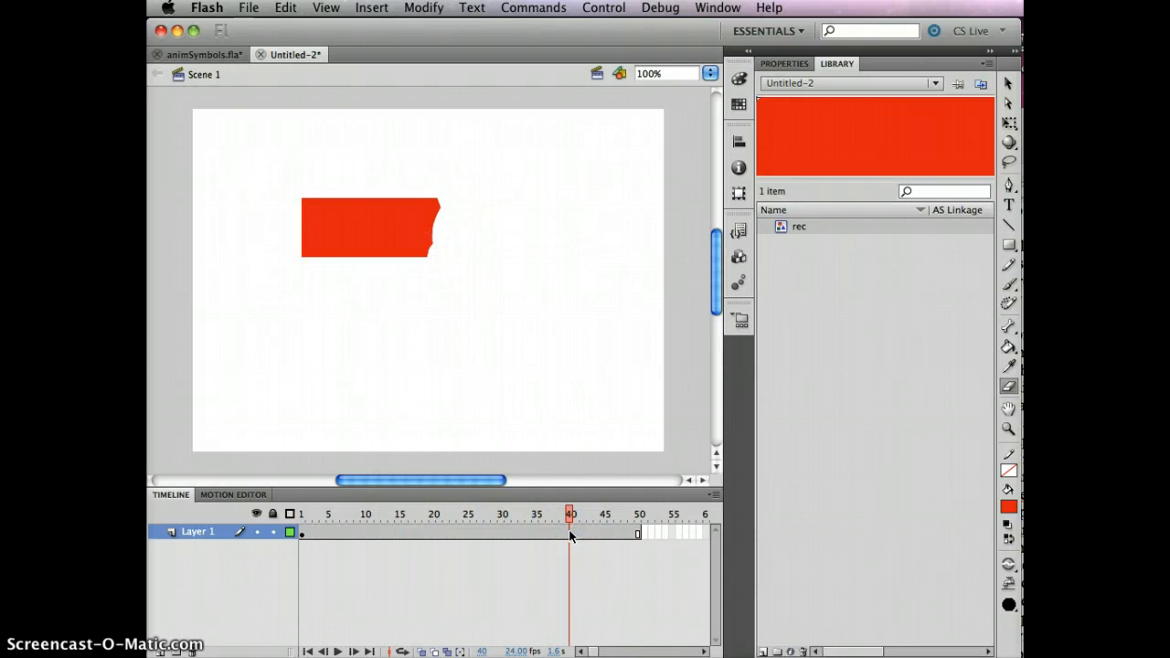
drag(570, 515, 632, 535)
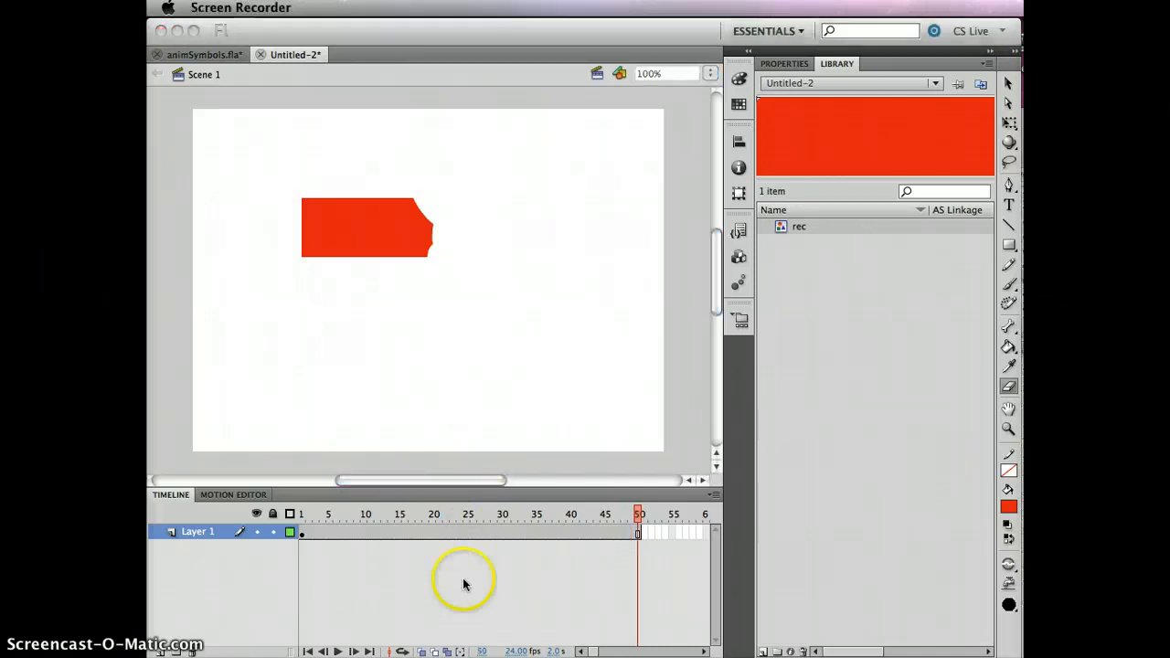
click(463, 579)
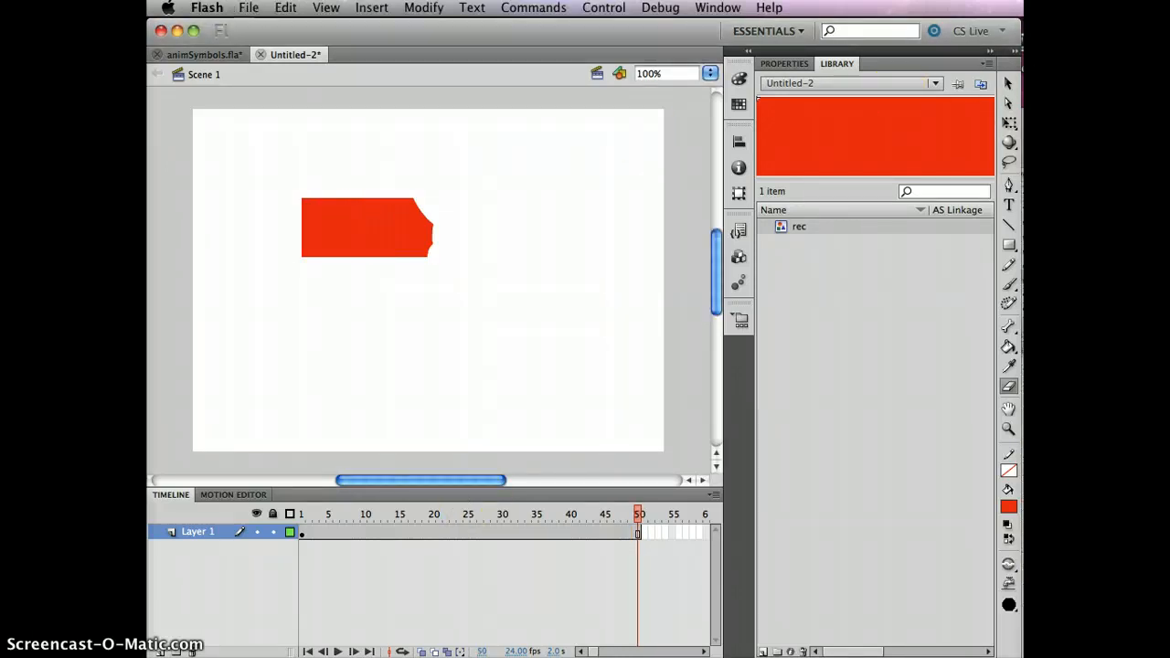
- With the Selection tool, move the rec instance at frame 1 straight up to near the stage's upper edge
click(1009, 83)
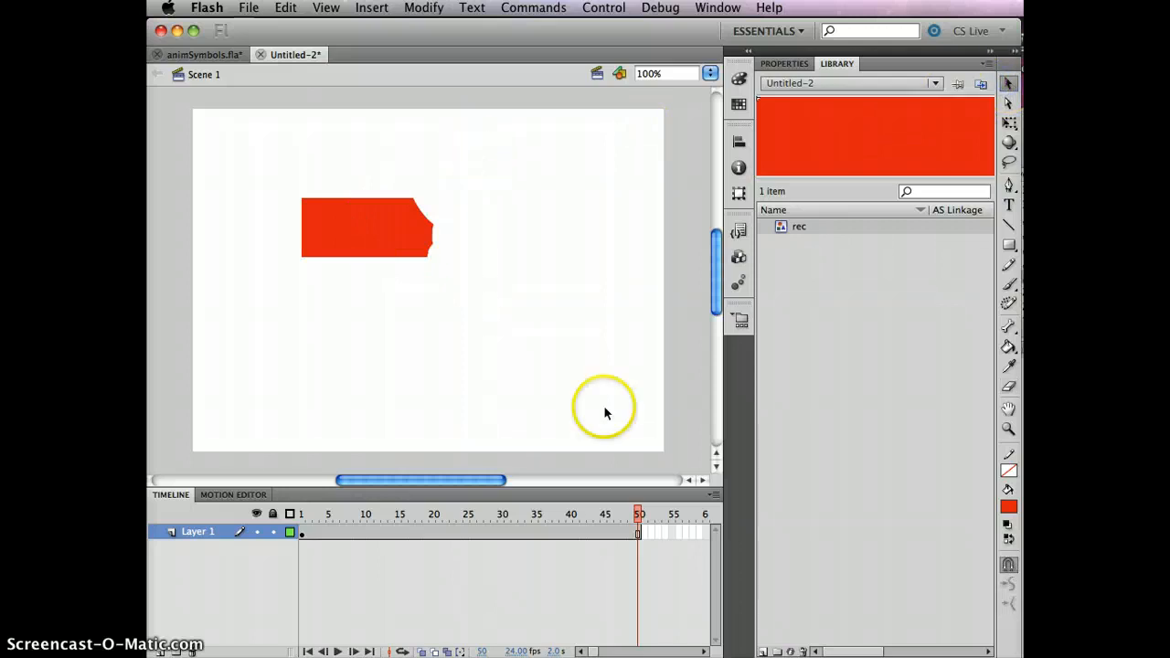
drag(640, 514, 257, 494)
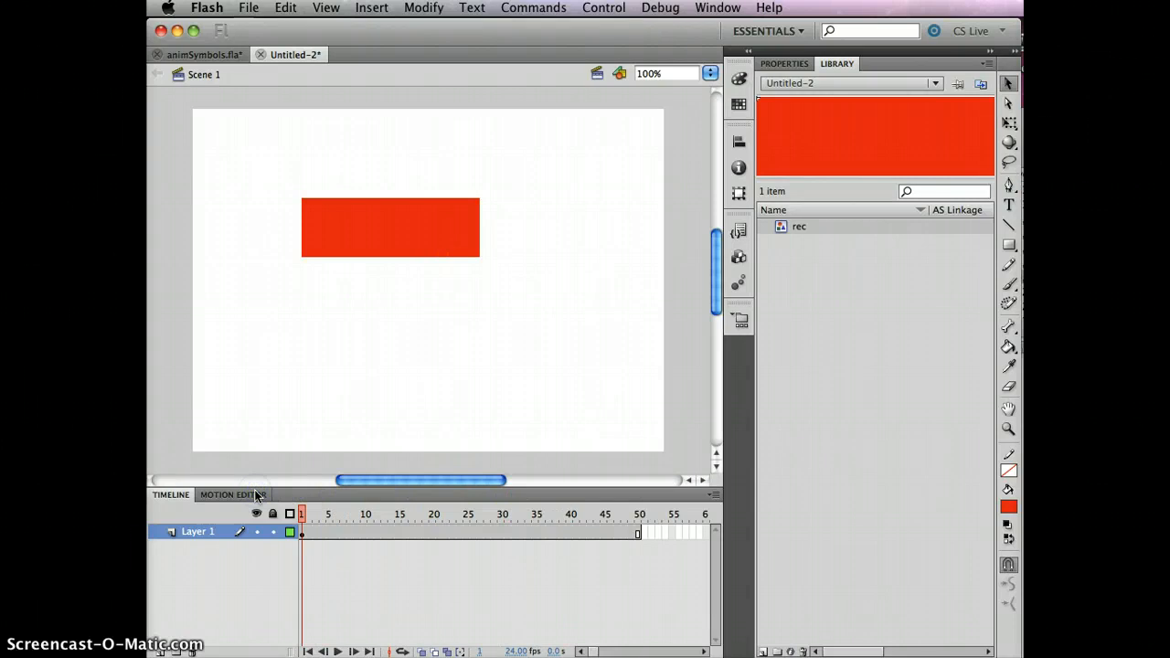
click(301, 532)
click(432, 234)
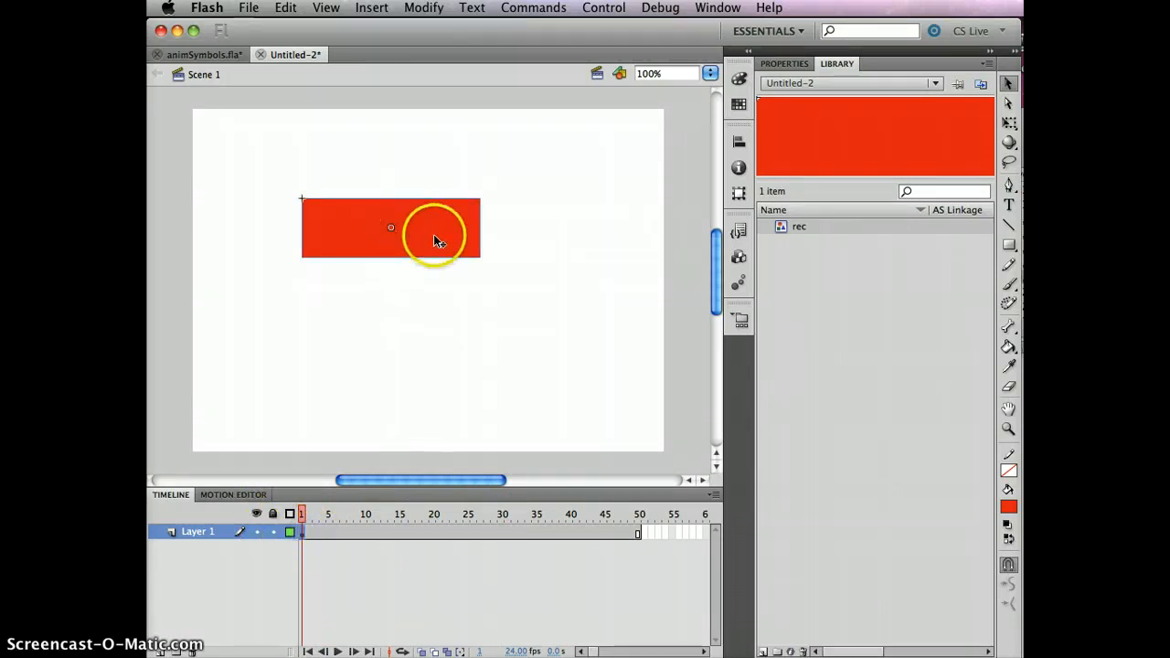
right_click(435, 195)
drag(435, 166, 435, 167)
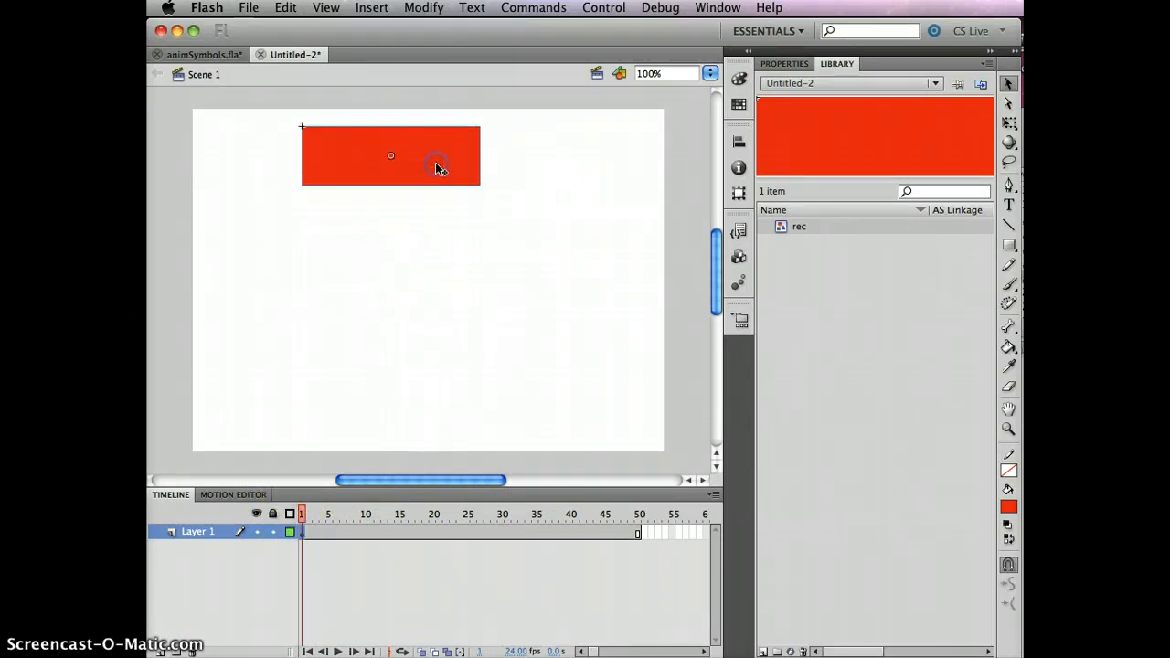
- Insert a keyframe at frame 50 of Layer 1 and move the rec instance straight down to near the stage's lower edge
click(637, 534)
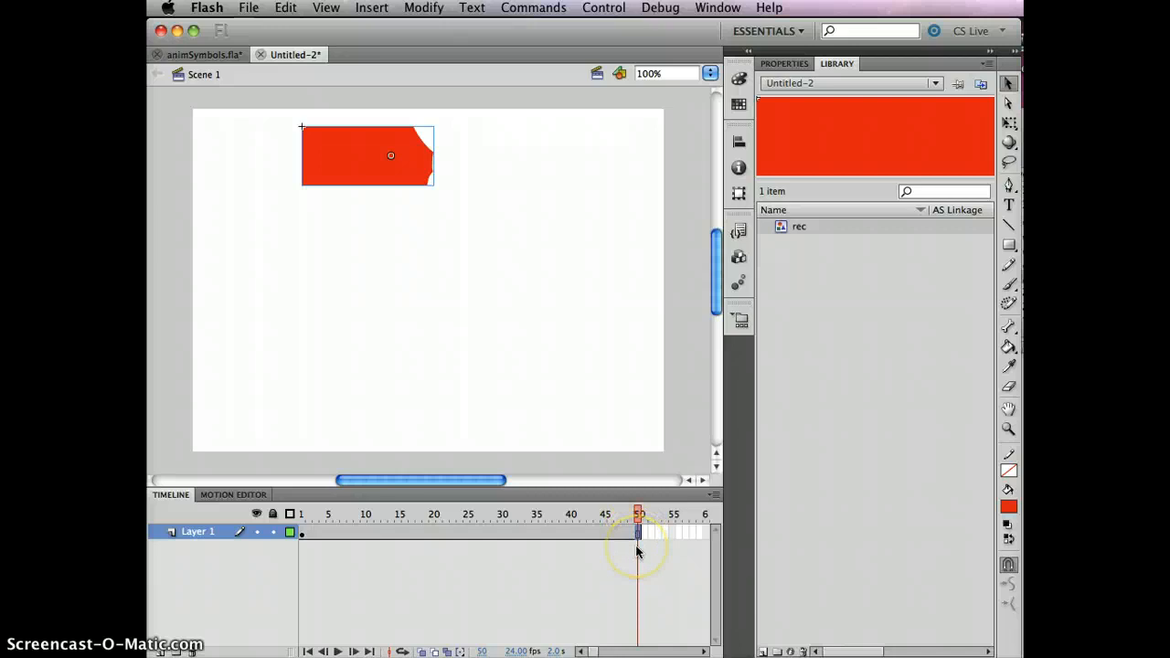
key(F6)
click(637, 512)
drag(637, 512, 584, 513)
click(629, 533)
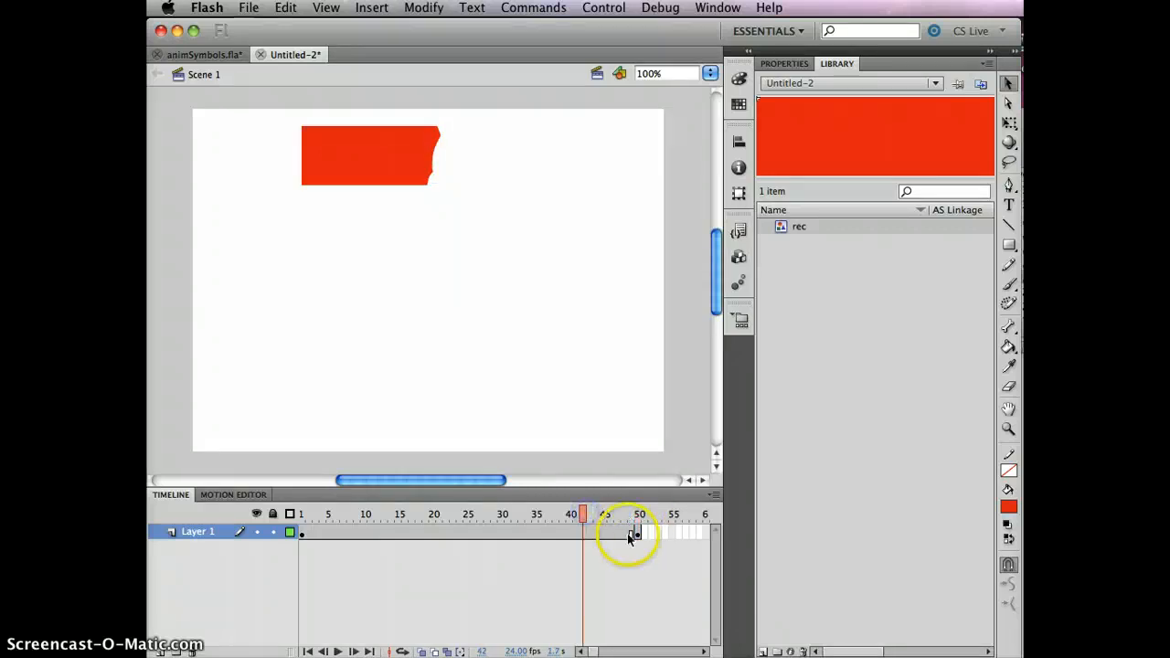
click(382, 172)
drag(384, 176, 382, 414)
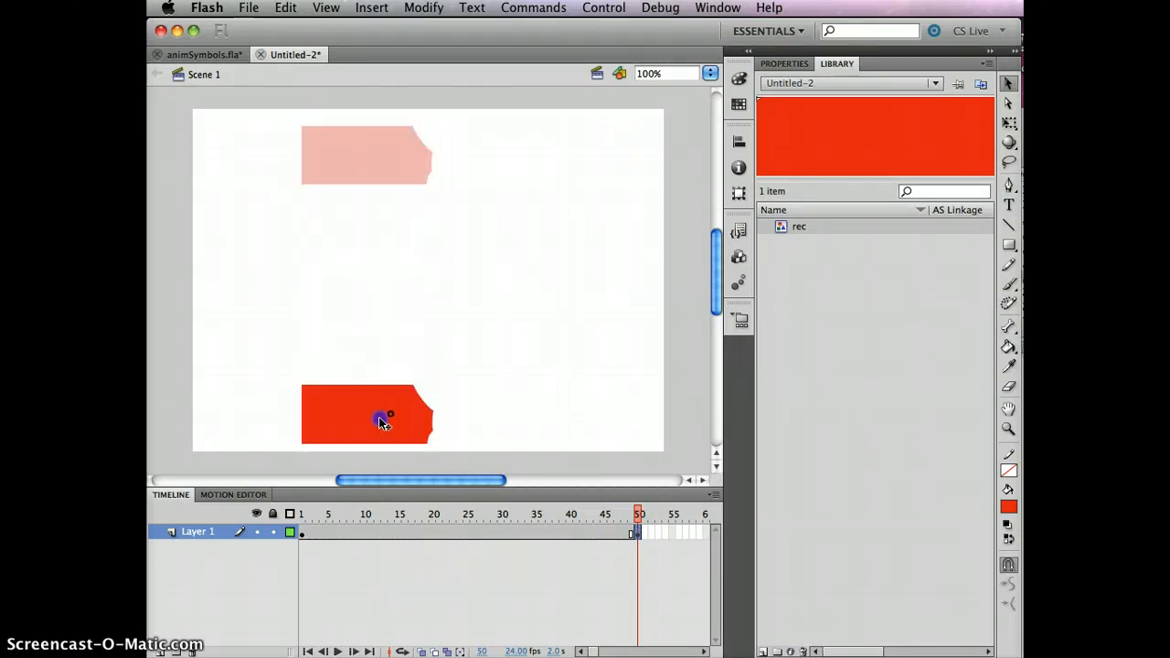
- Create a classic tween between the keyframes at frames 1 and 50 of Layer 1
click(453, 532)
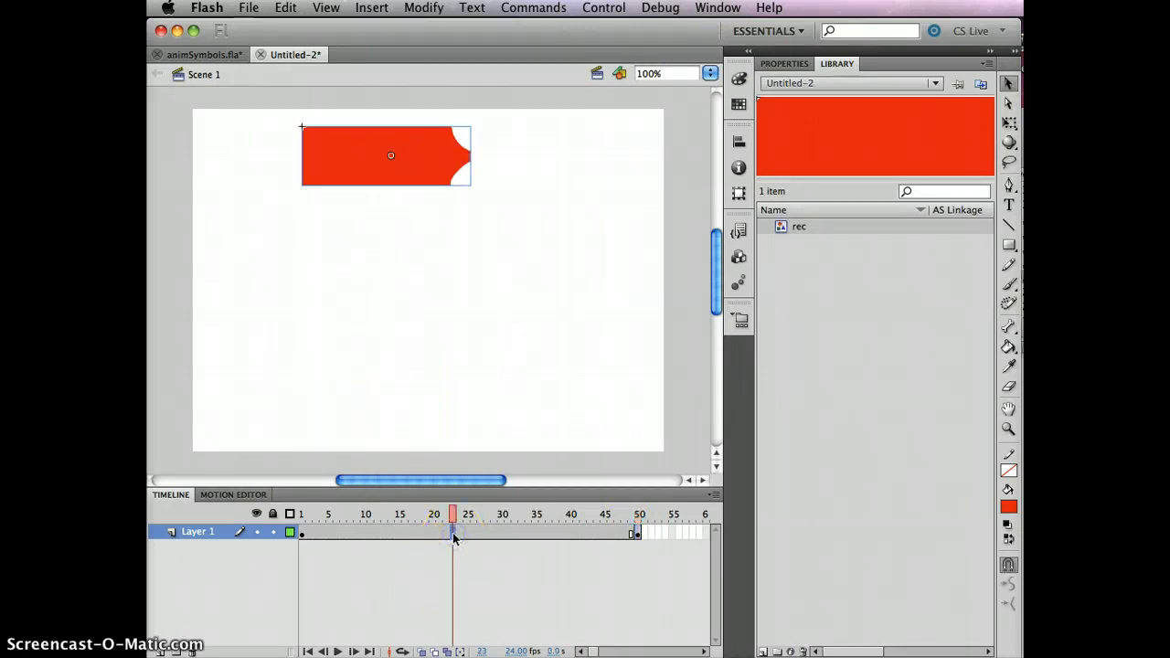
right_click(453, 532)
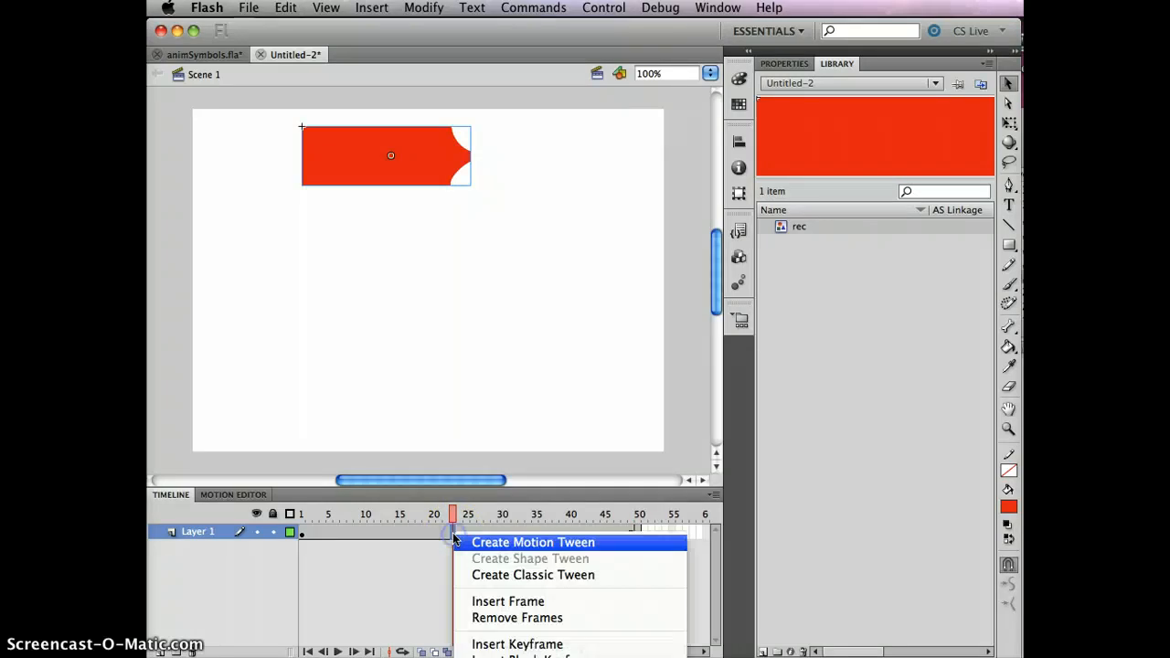
click(525, 574)
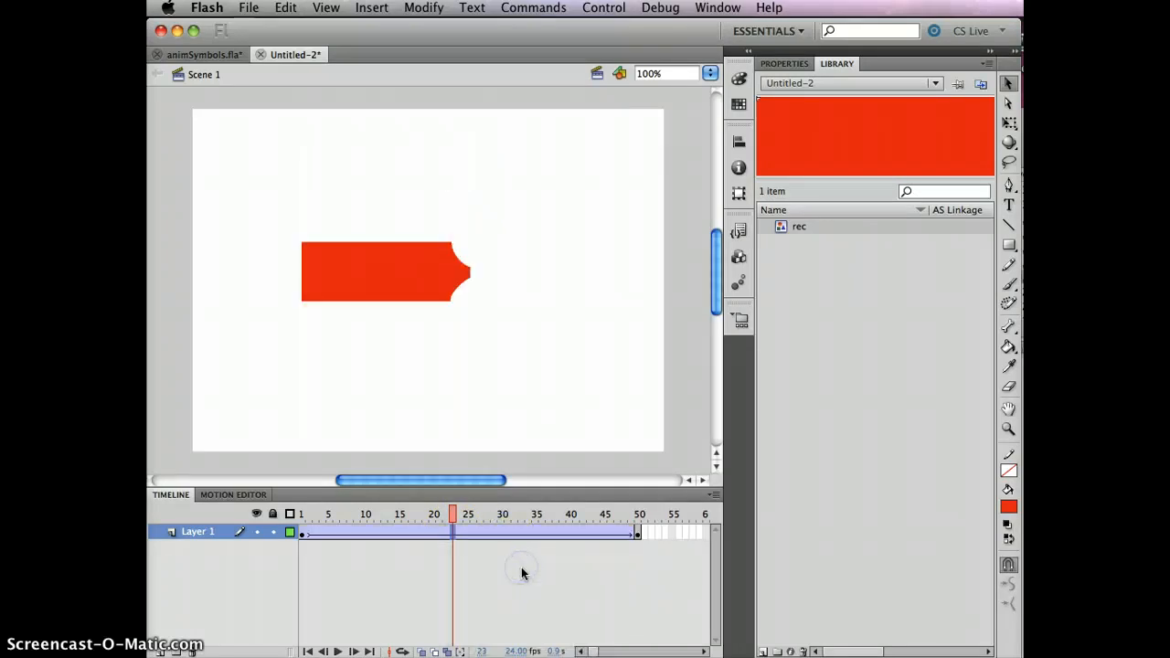
- Set the rotation of Layer 1's classic tween to CW and test the movie
drag(452, 514, 518, 547)
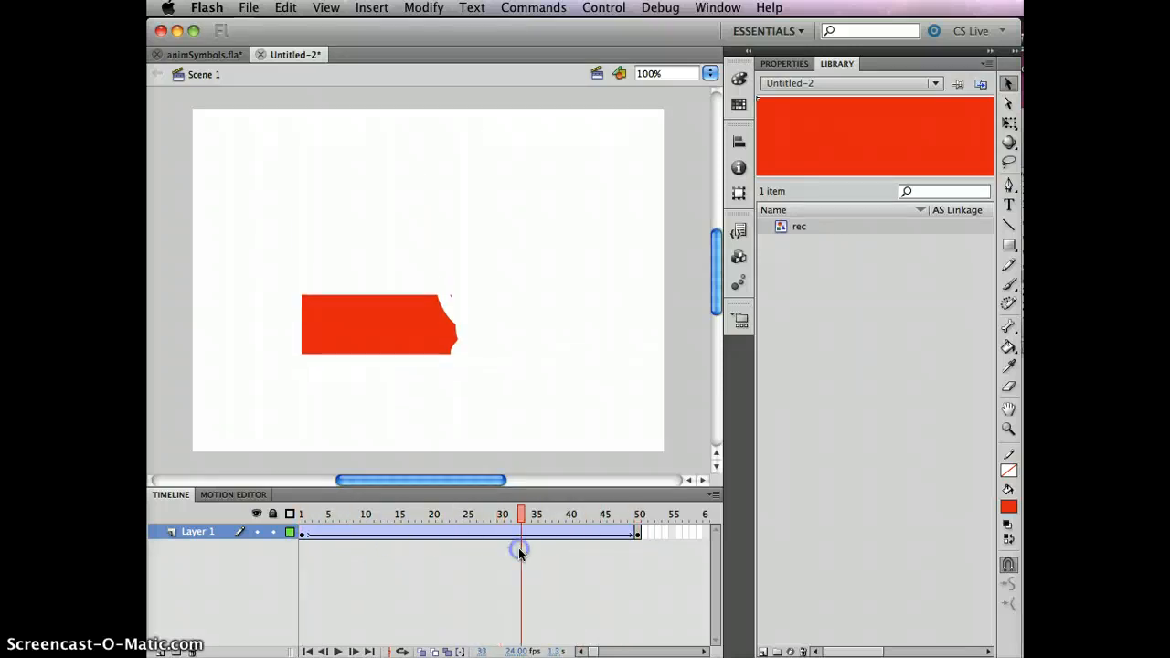
click(458, 531)
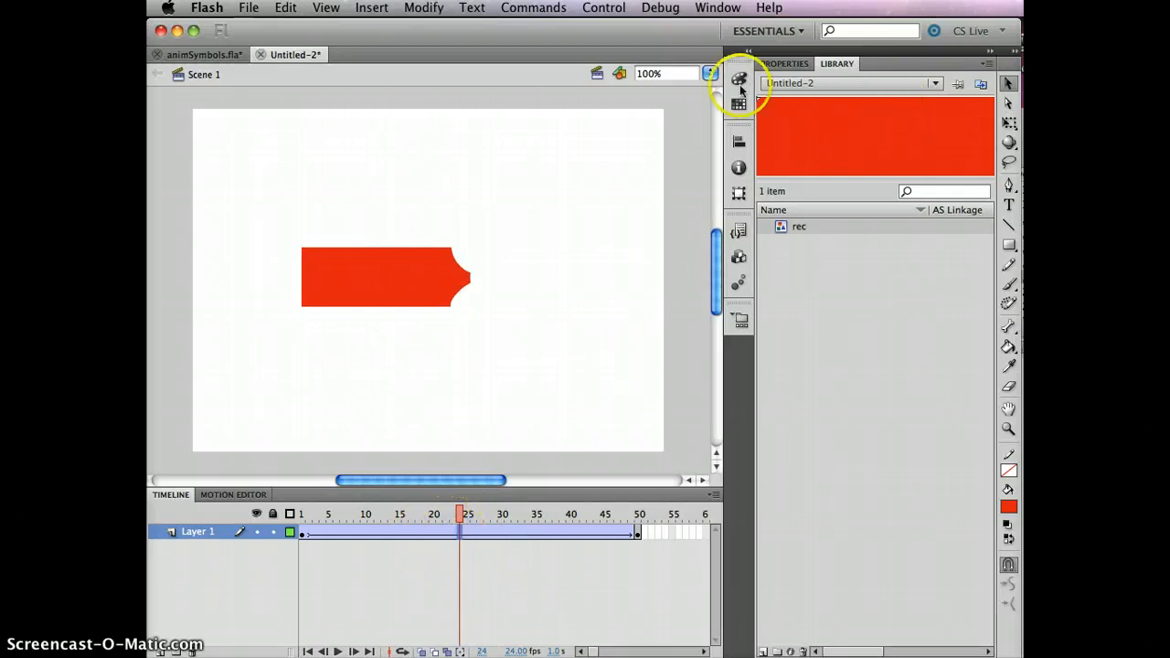
click(784, 66)
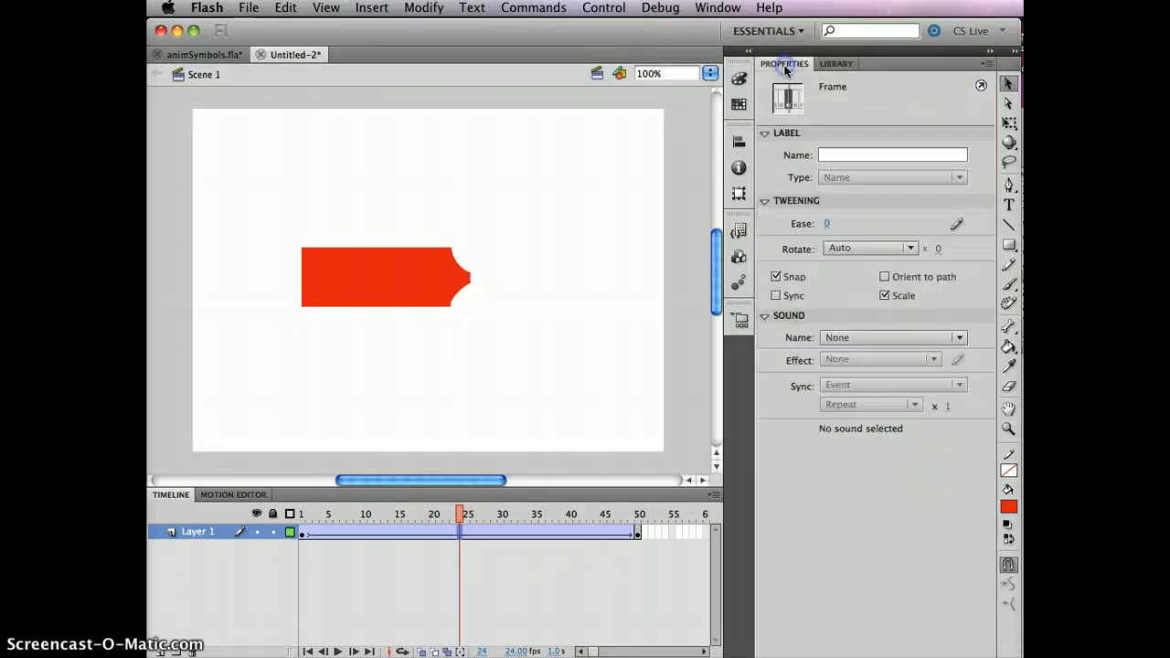
click(909, 248)
click(864, 279)
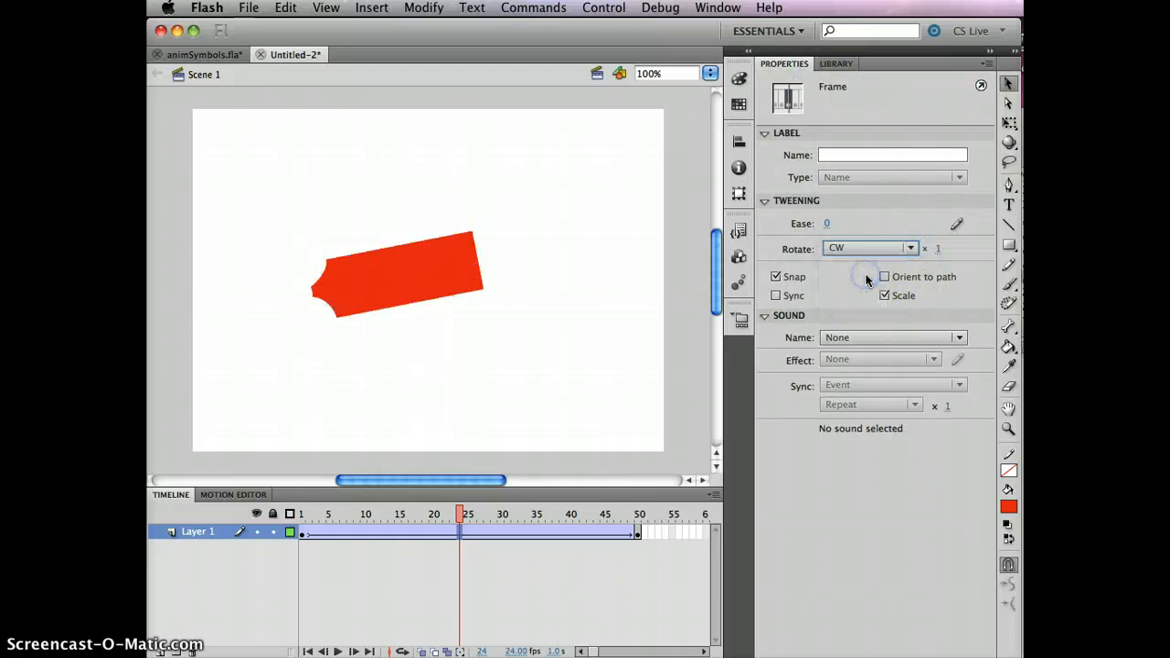
key(super+Return)
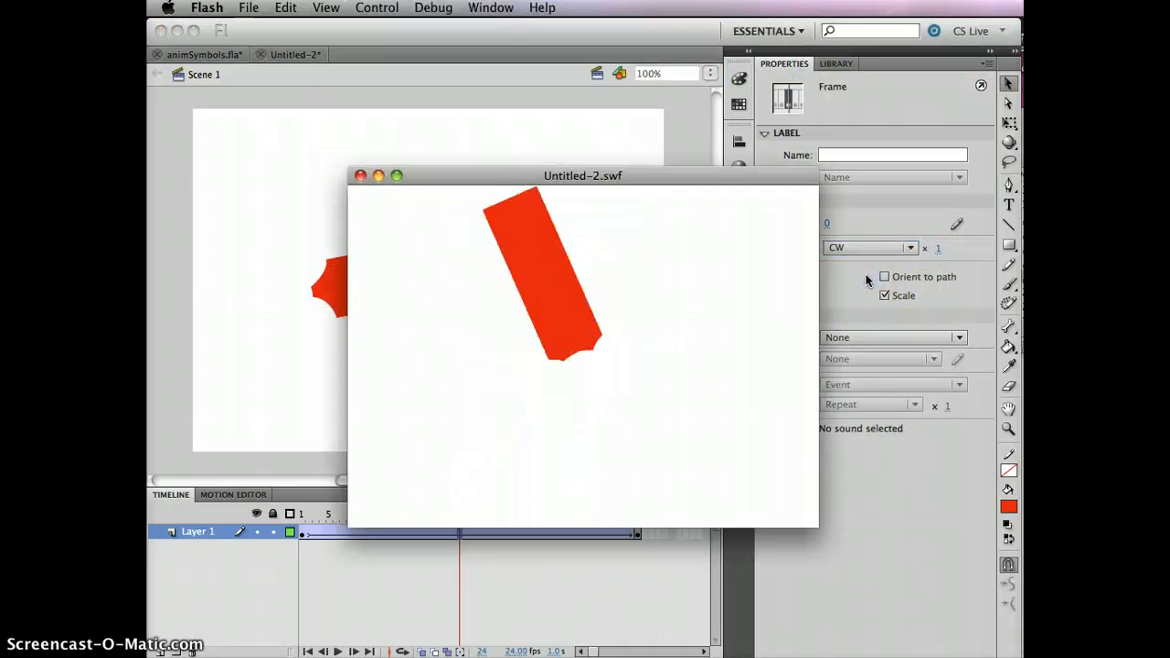
click(358, 177)
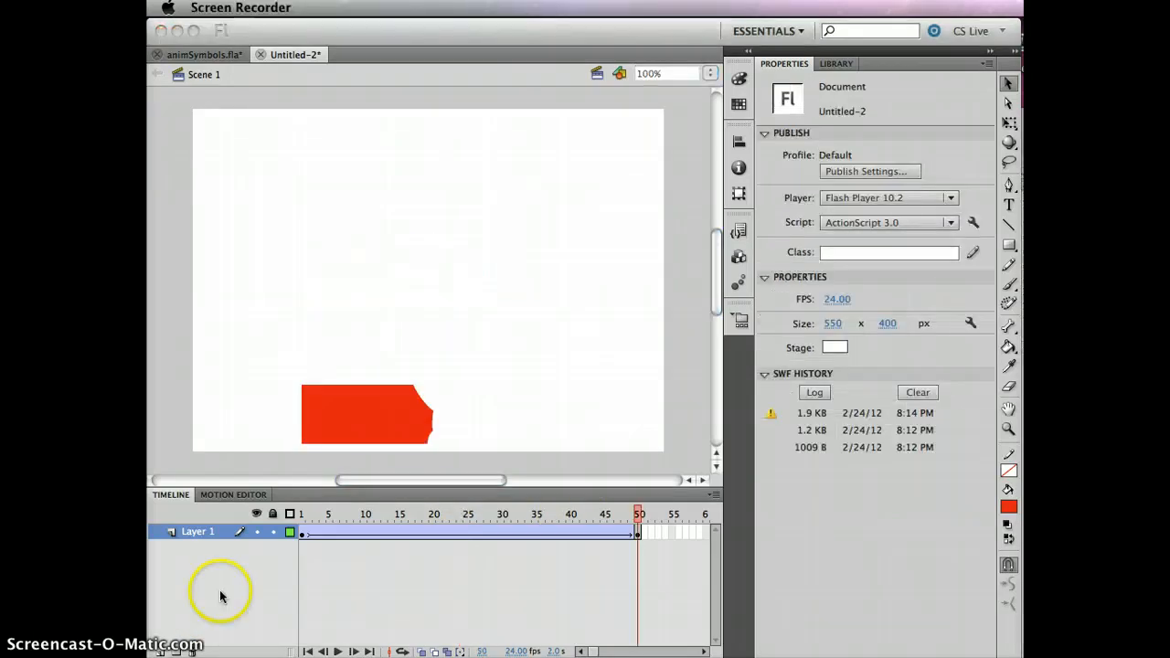
- Add a layer above Layer 1 and place a rec instance from the library at frame 1, overlapping the stage's left edge
click(222, 594)
click(159, 651)
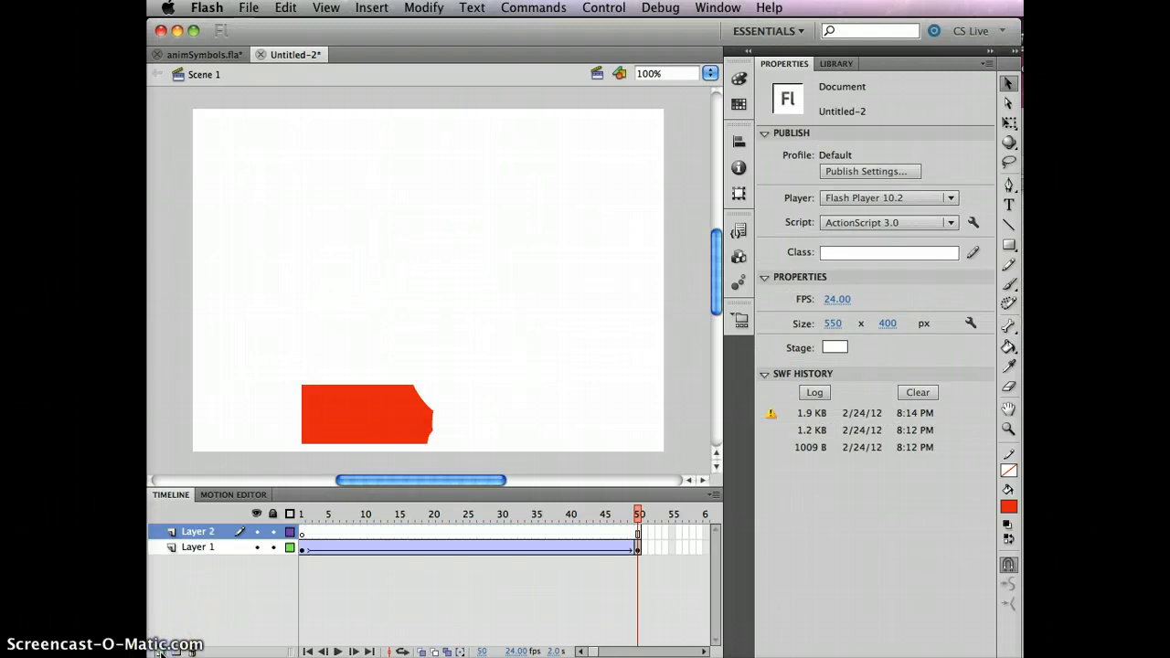
click(303, 531)
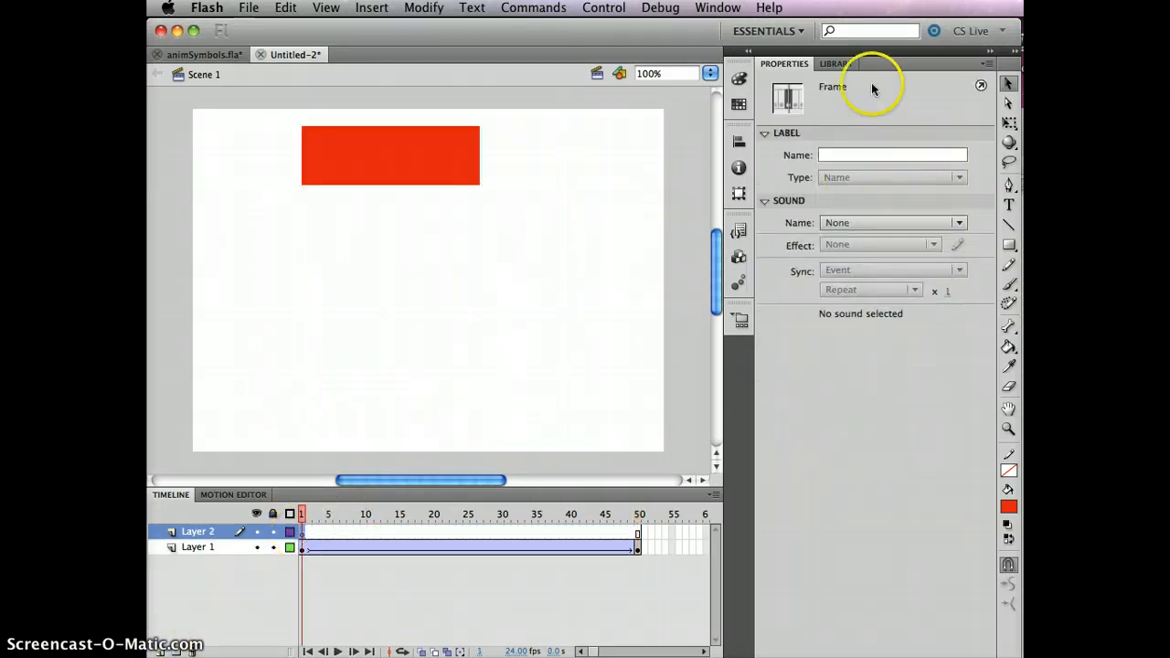
click(839, 64)
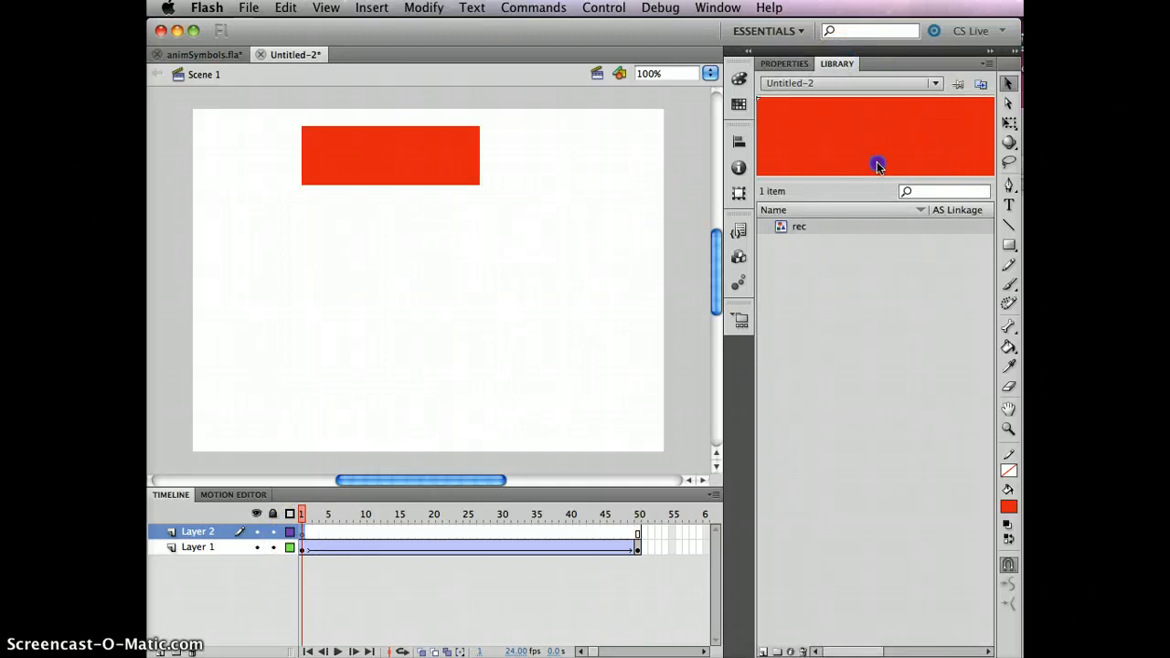
drag(876, 164, 228, 276)
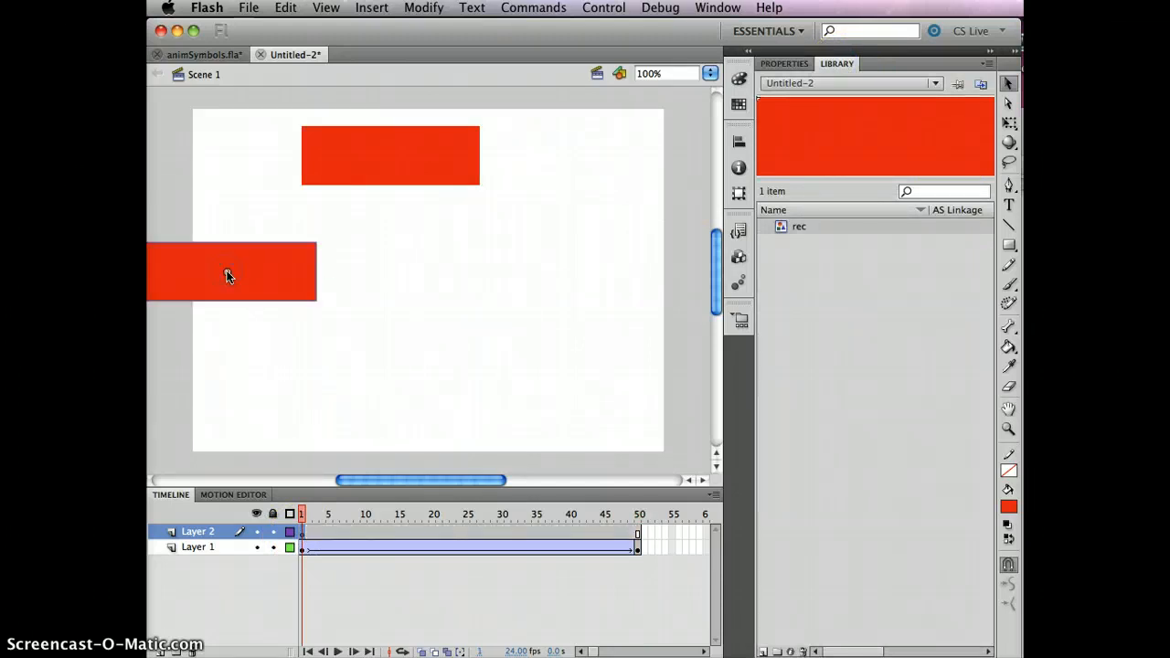
- Insert a keyframe at frame 23 of Layer 2 and move its rec instance up and right to about X 94, Y 30.5
click(398, 532)
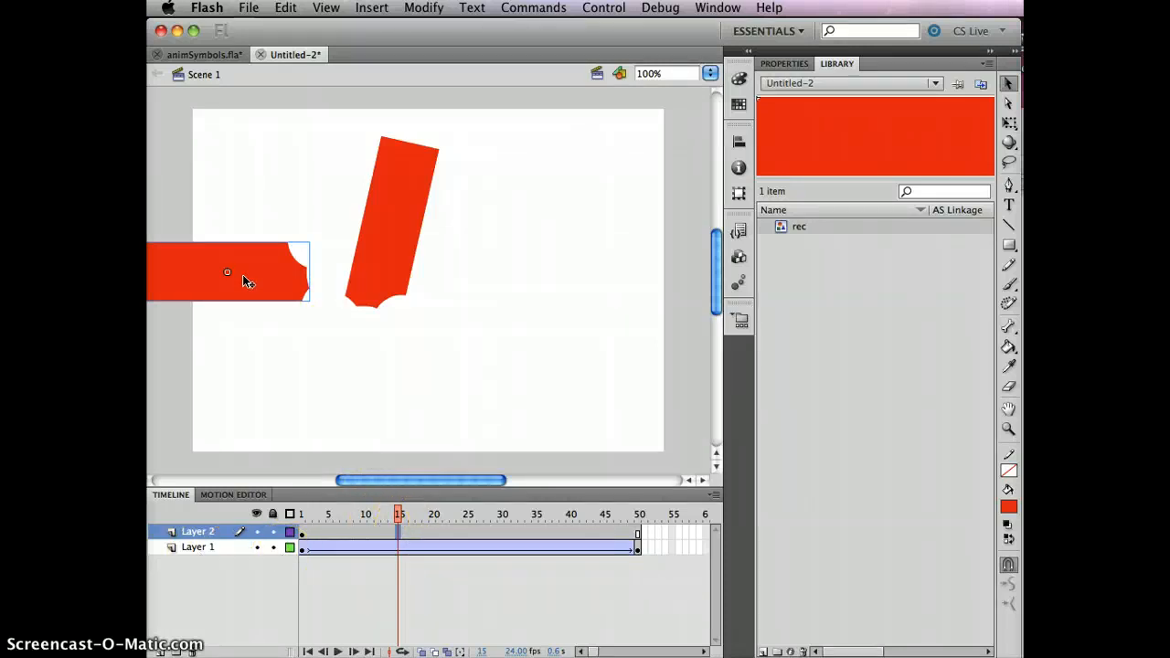
click(454, 532)
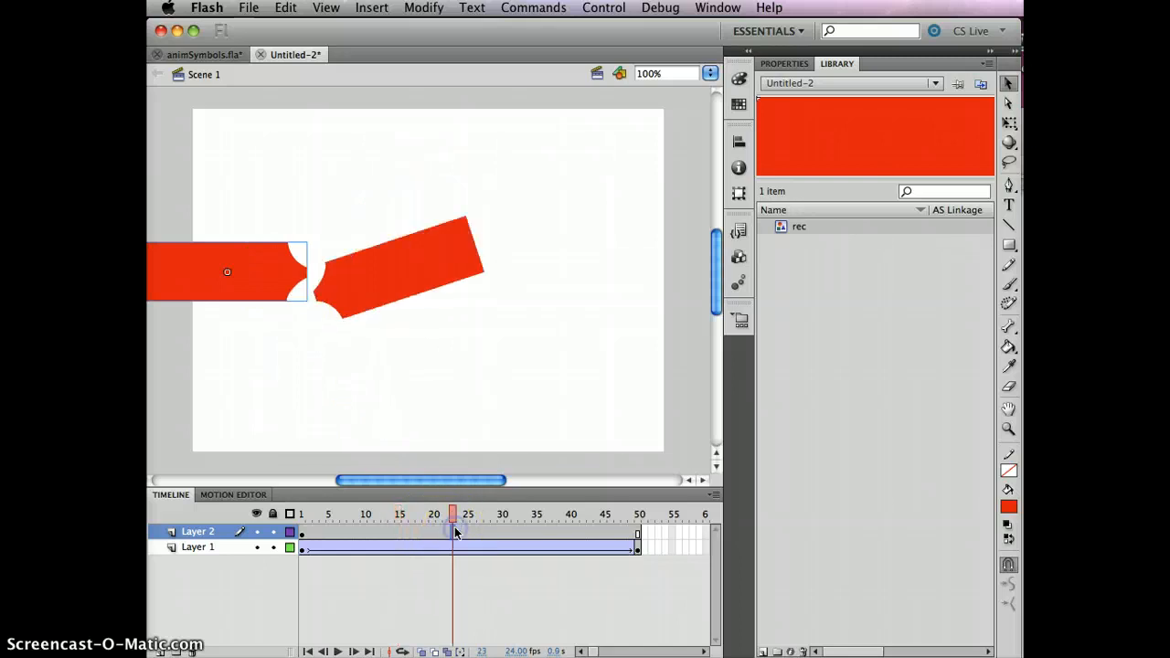
key(F6)
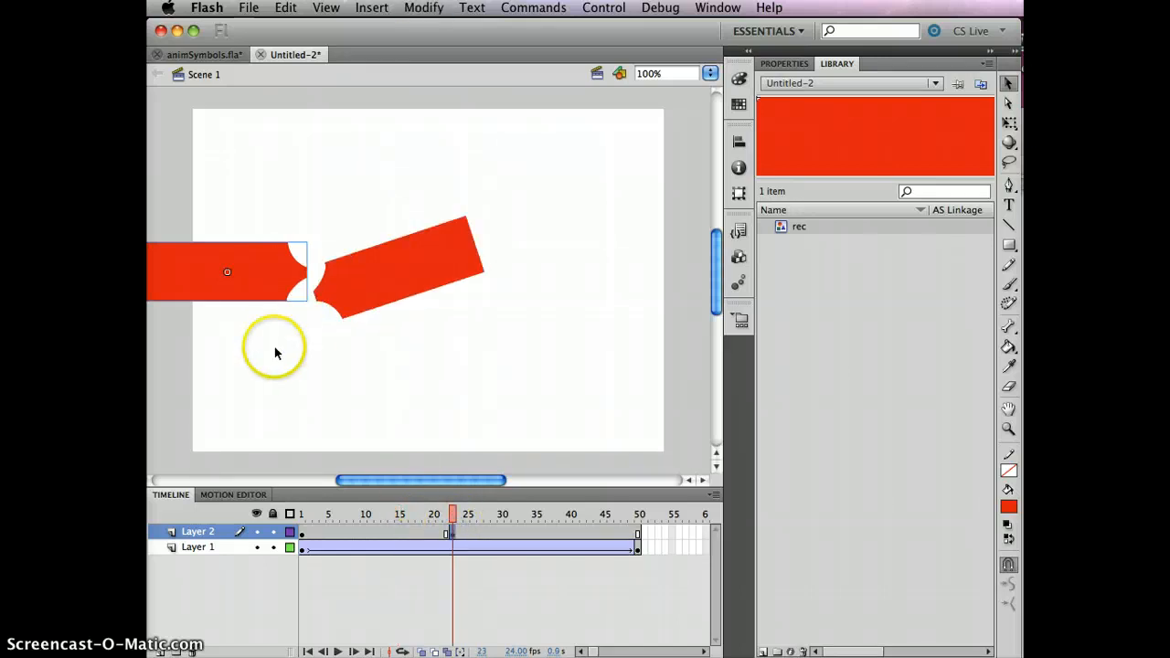
drag(210, 288, 350, 186)
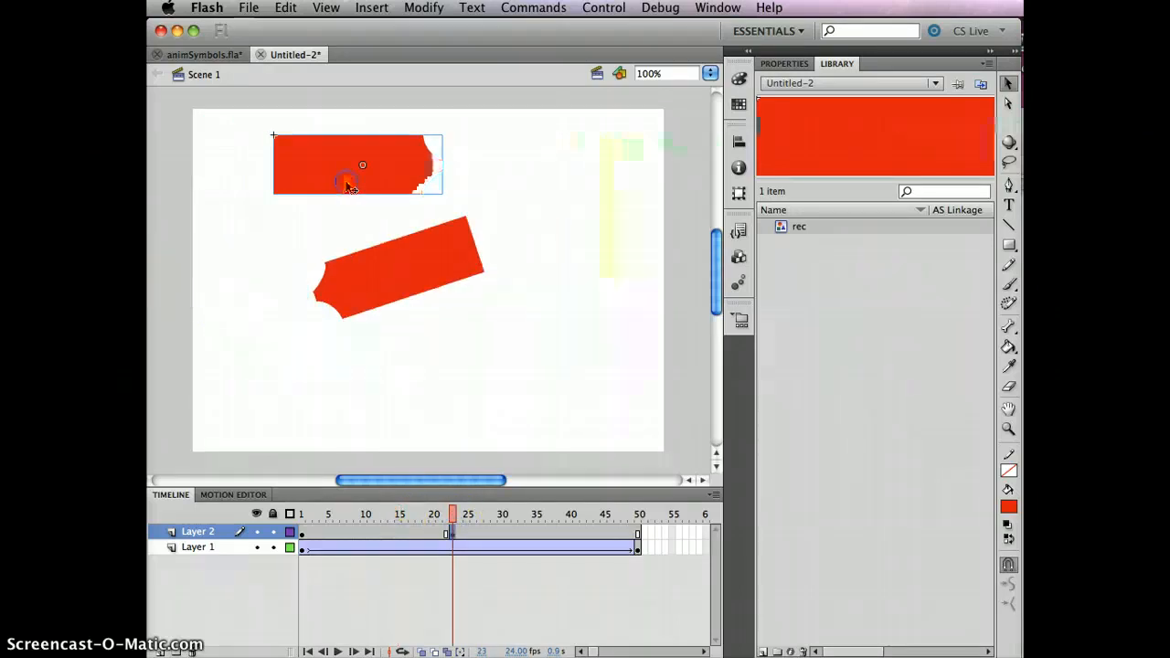
- Create a classic tween between the keyframes at frames 1 and 23 of Layer 2 and scrub through it
click(383, 530)
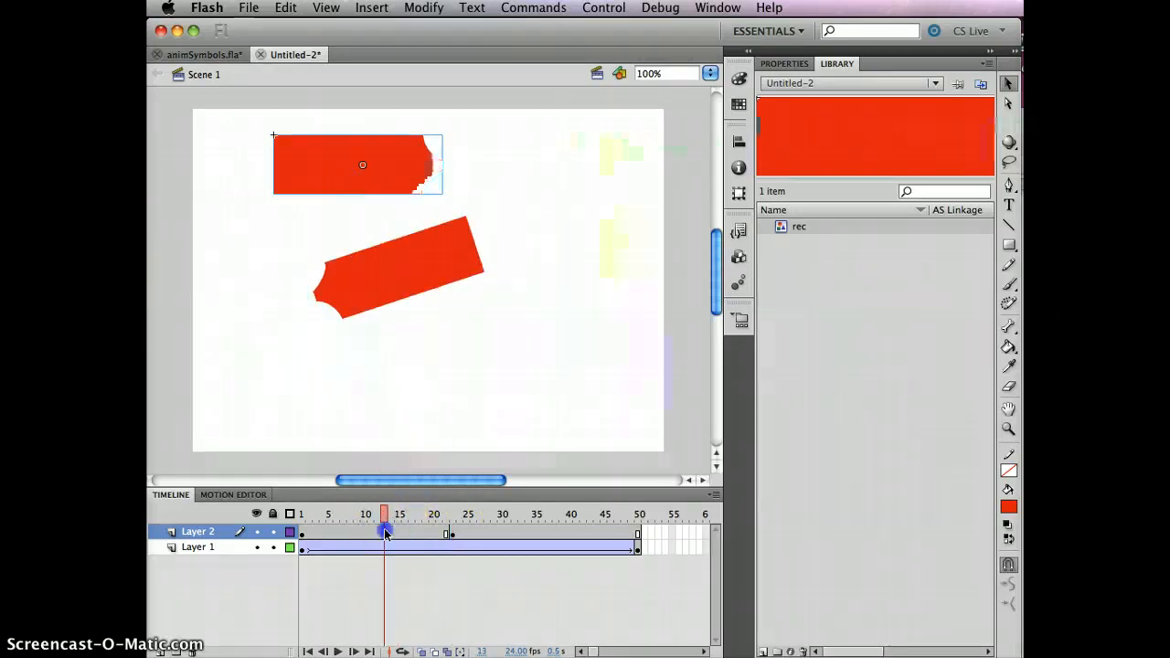
right_click(385, 530)
click(454, 571)
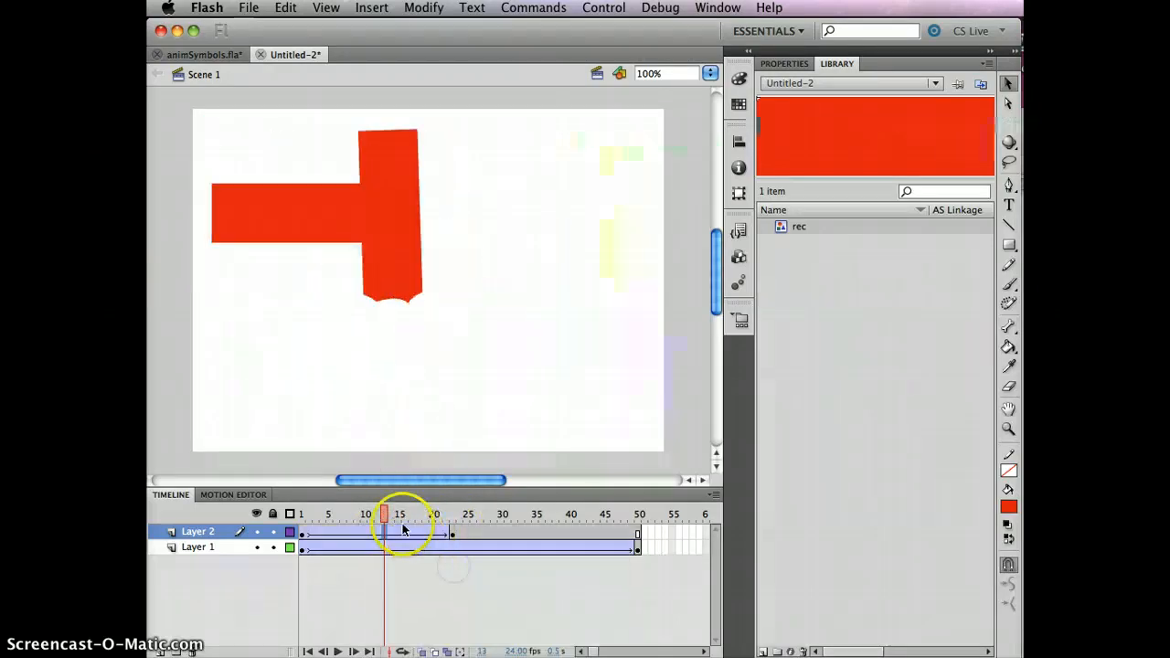
drag(393, 514, 453, 530)
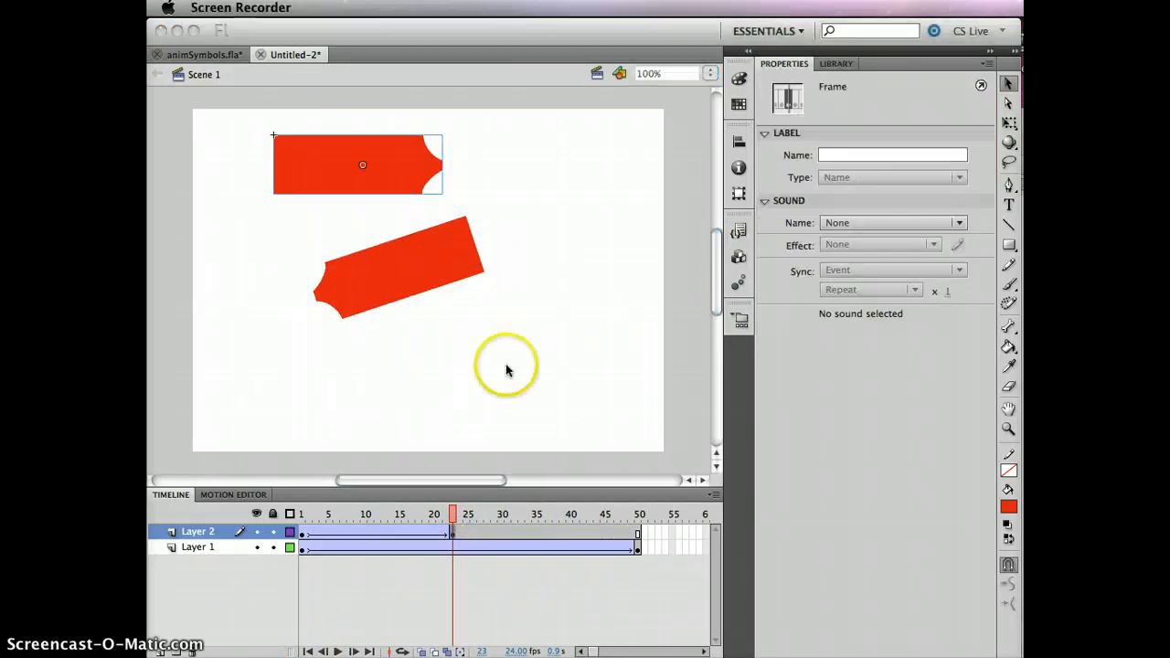
- Examine the looping settings of Layer 2's rec instance at frame 23 and scrub back through its tween
click(460, 516)
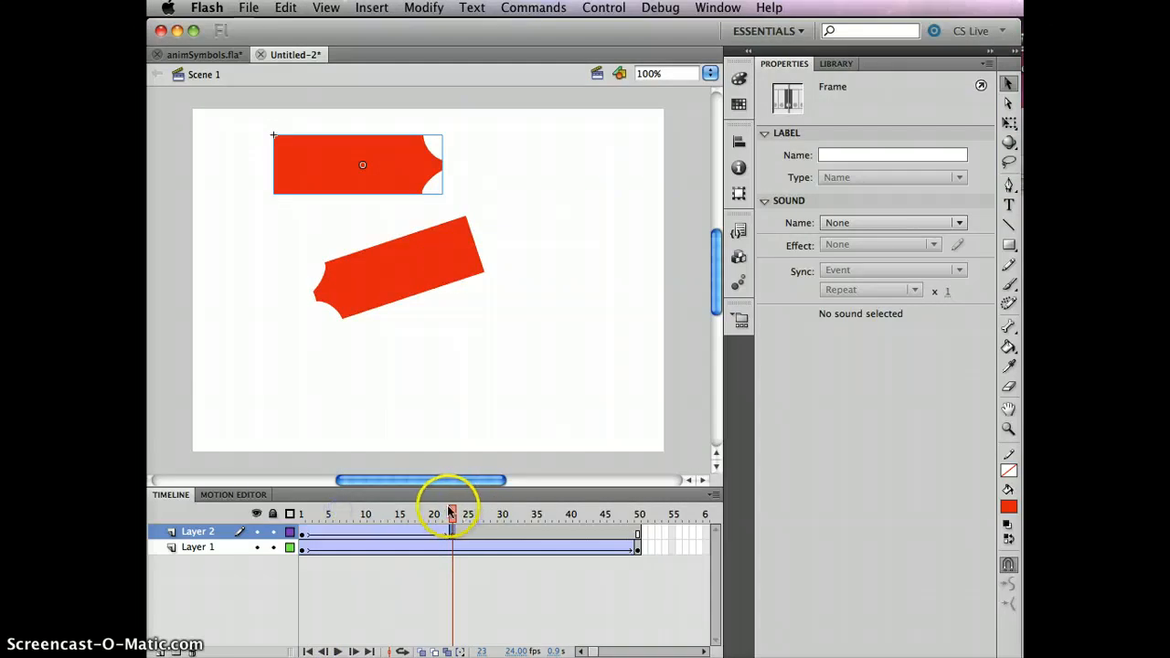
mouse_move(451, 514)
mouse_down()
mouse_move(378, 512)
mouse_move(453, 512)
mouse_up()
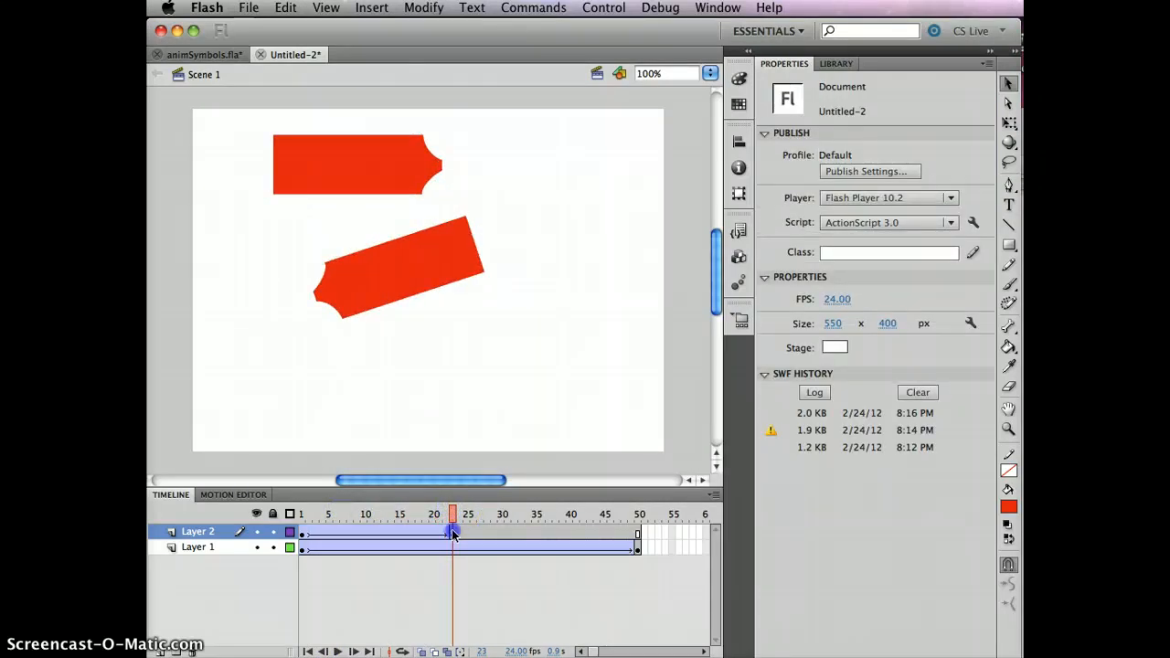
click(451, 535)
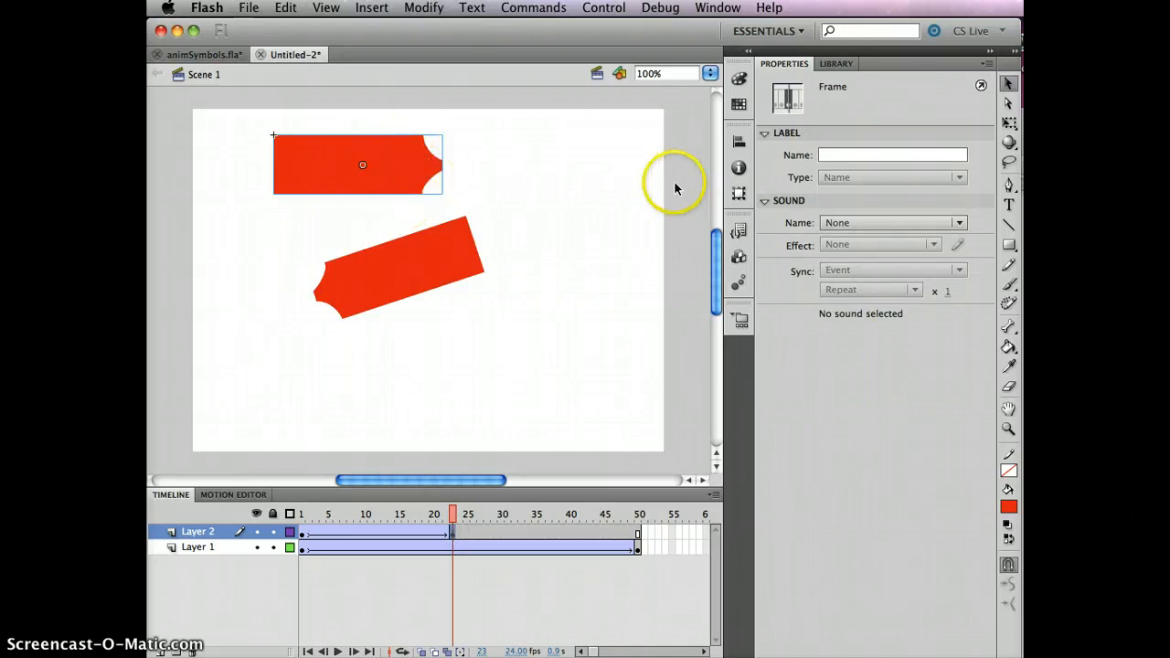
click(393, 168)
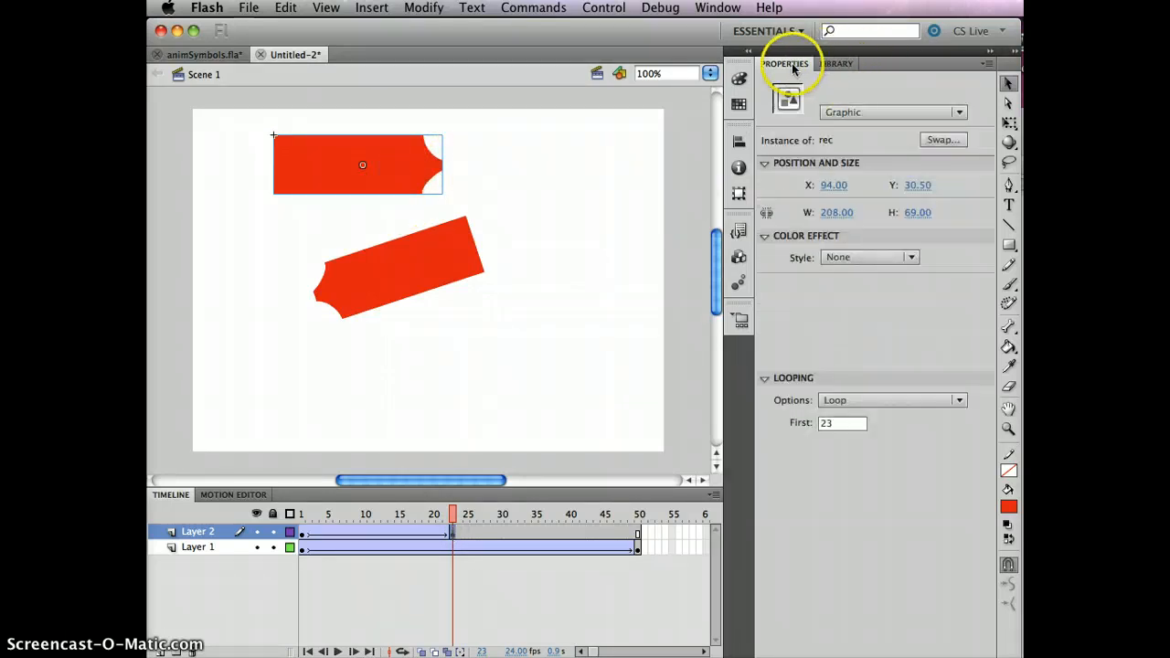
click(763, 379)
click(763, 379)
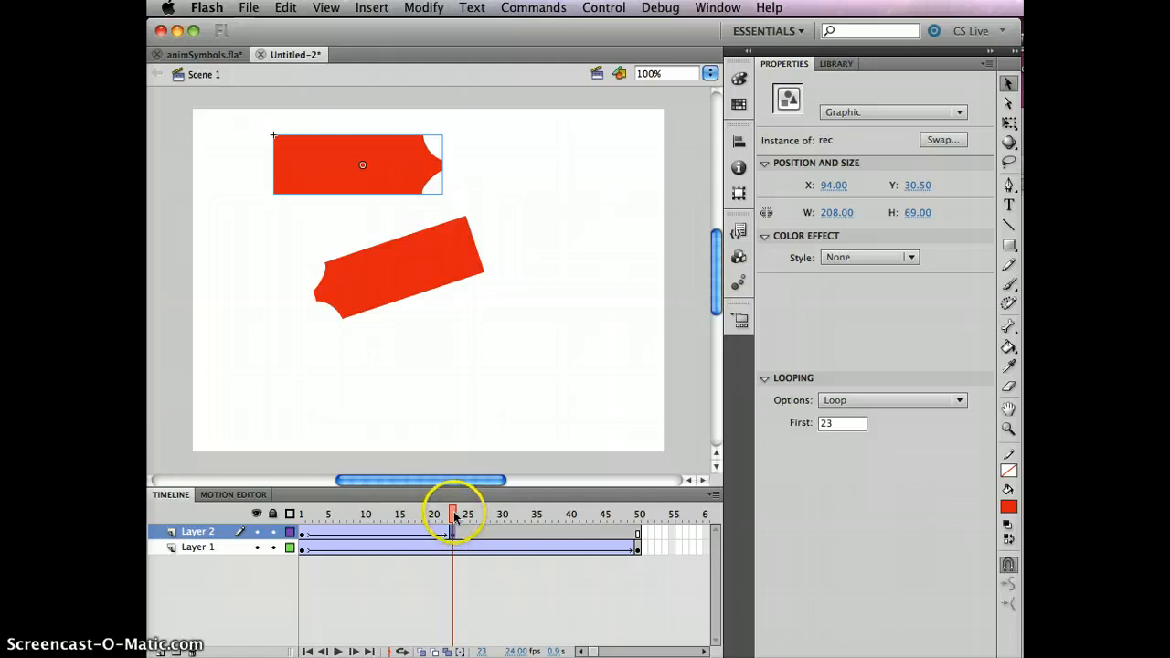
drag(451, 512, 414, 508)
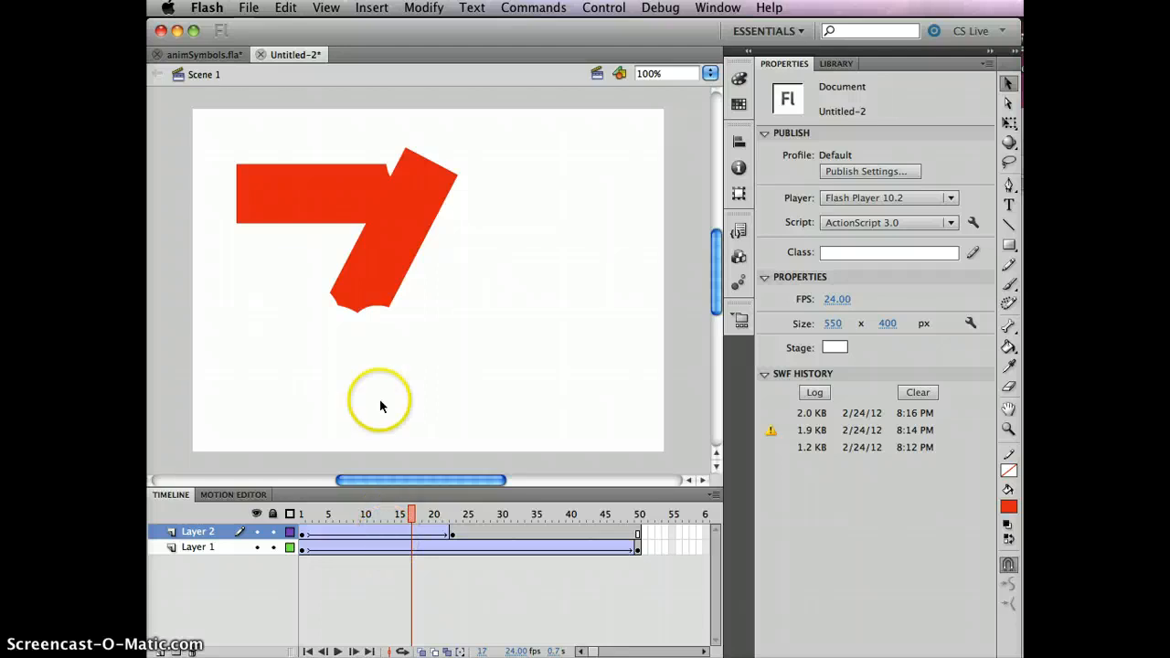
- Move Layer 2's rec instance to about X -64, Y 1.5 at frame 1 and about X 389, Y -33.5 at frame 23
click(302, 536)
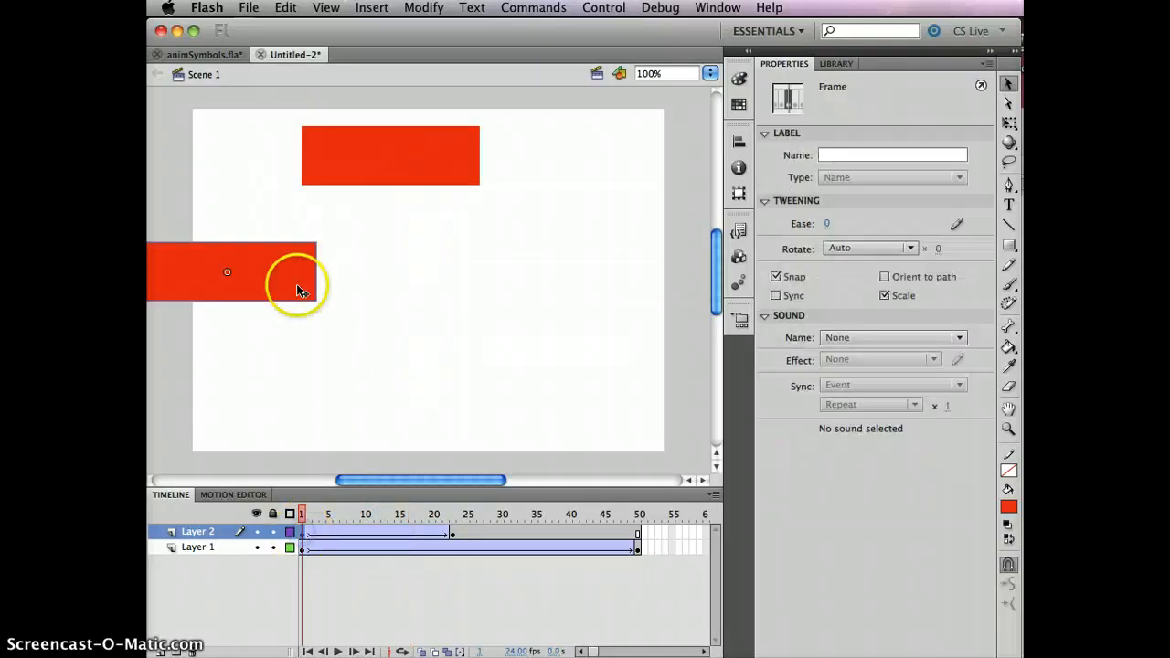
drag(235, 269, 234, 149)
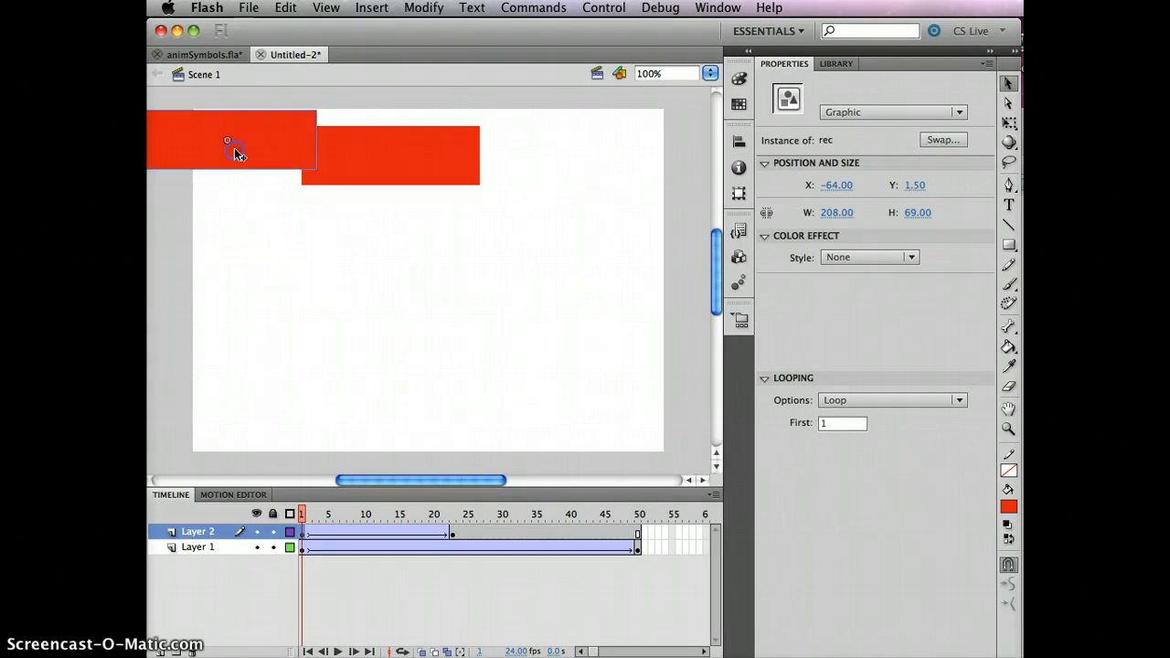
click(453, 531)
drag(403, 179, 653, 119)
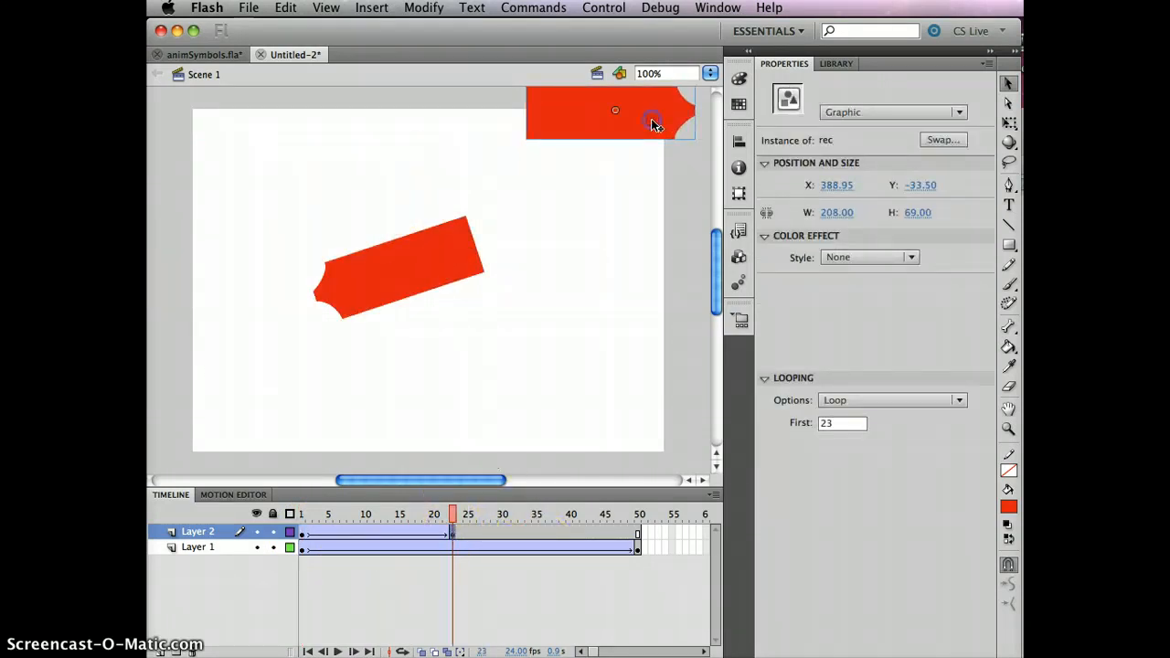
- Move Layer 1's rec instance to about X -63, Y 63 at frame 1 and X 442, Y 37 at frame 50, and test the movie
click(303, 547)
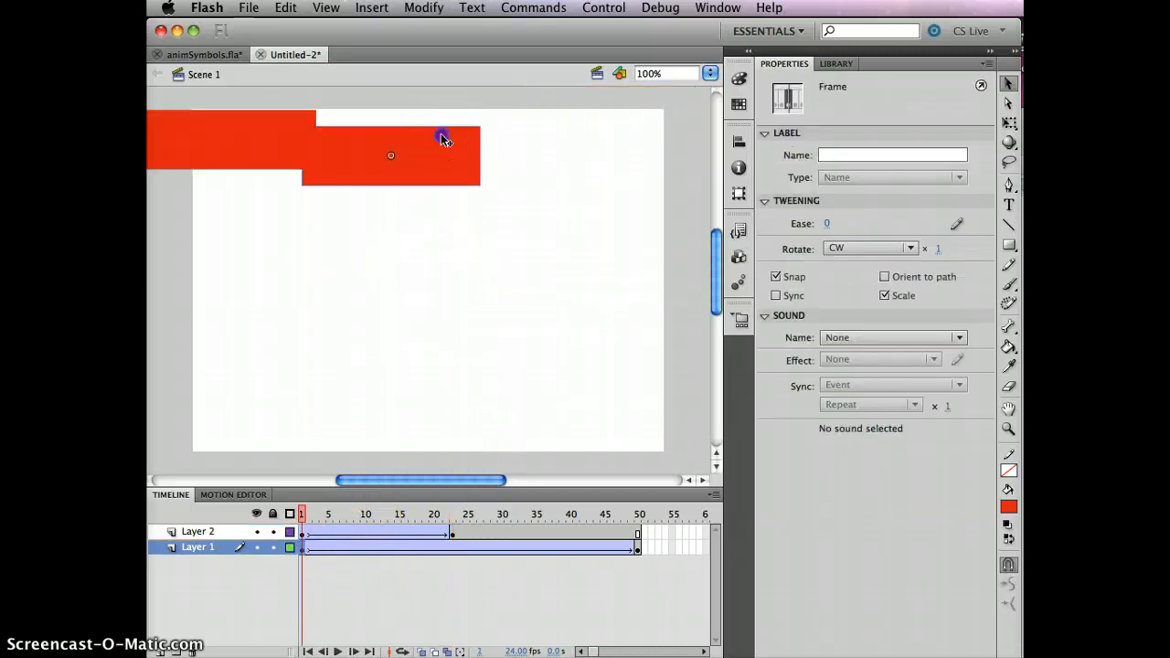
drag(443, 135, 279, 170)
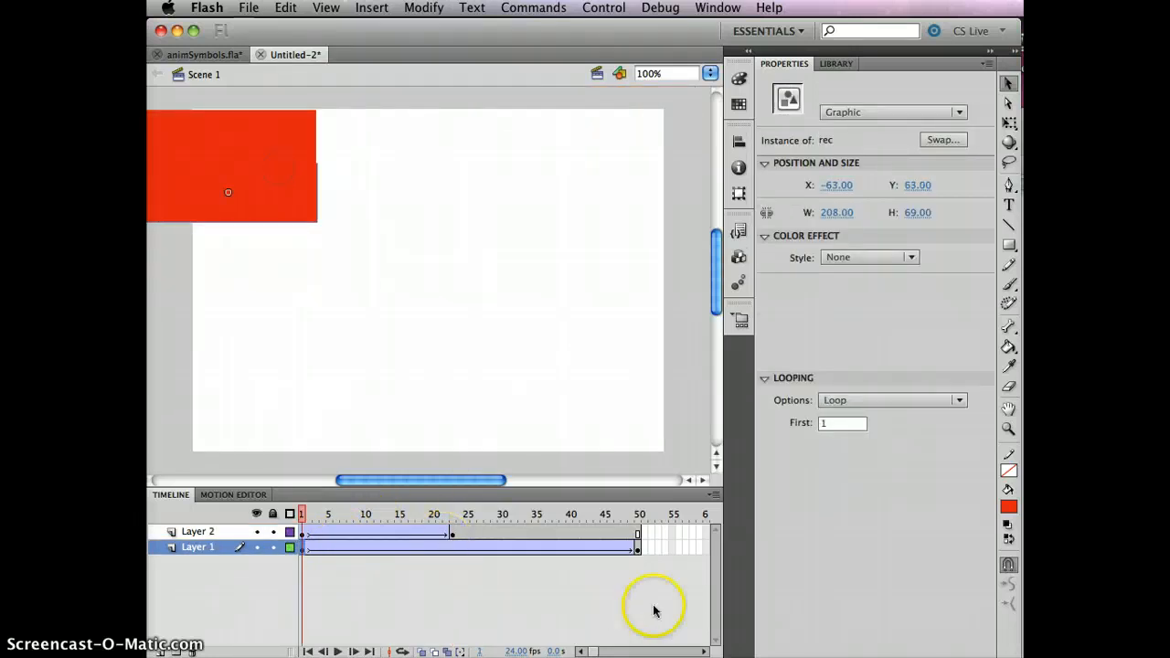
click(638, 548)
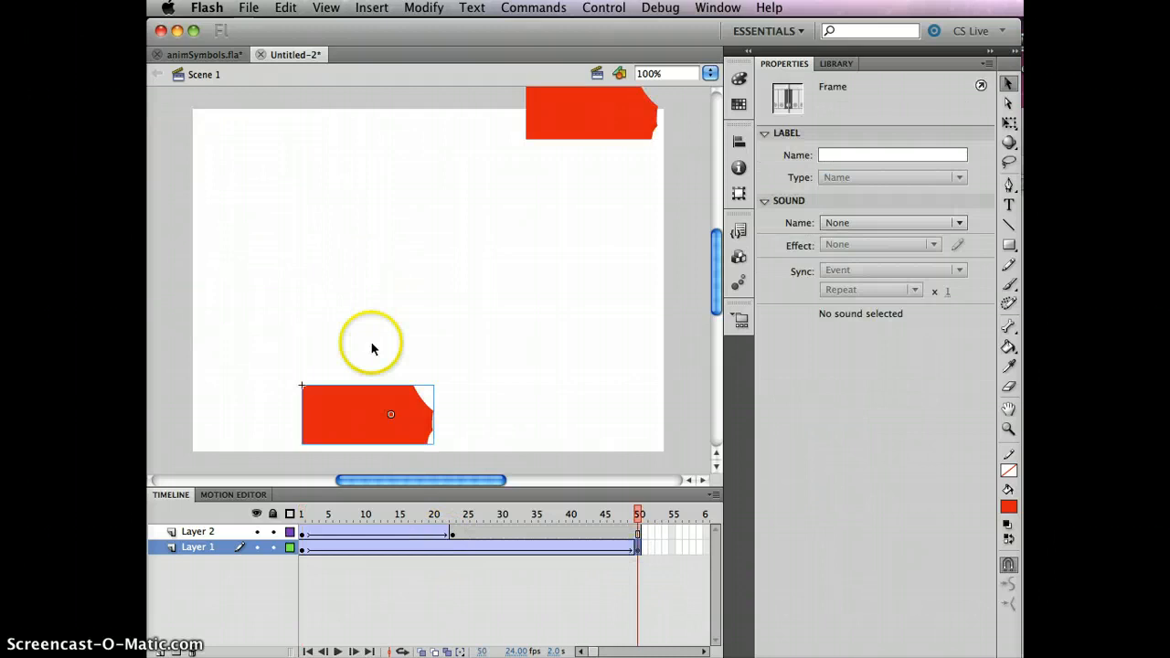
drag(357, 399, 629, 159)
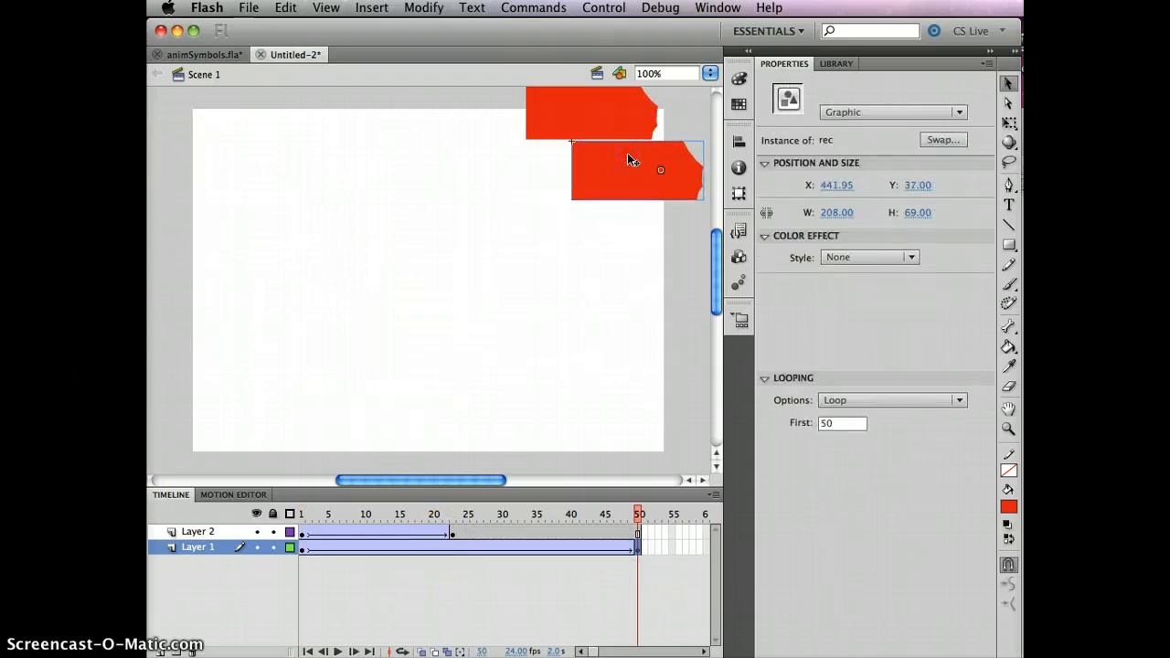
key(super+Return)
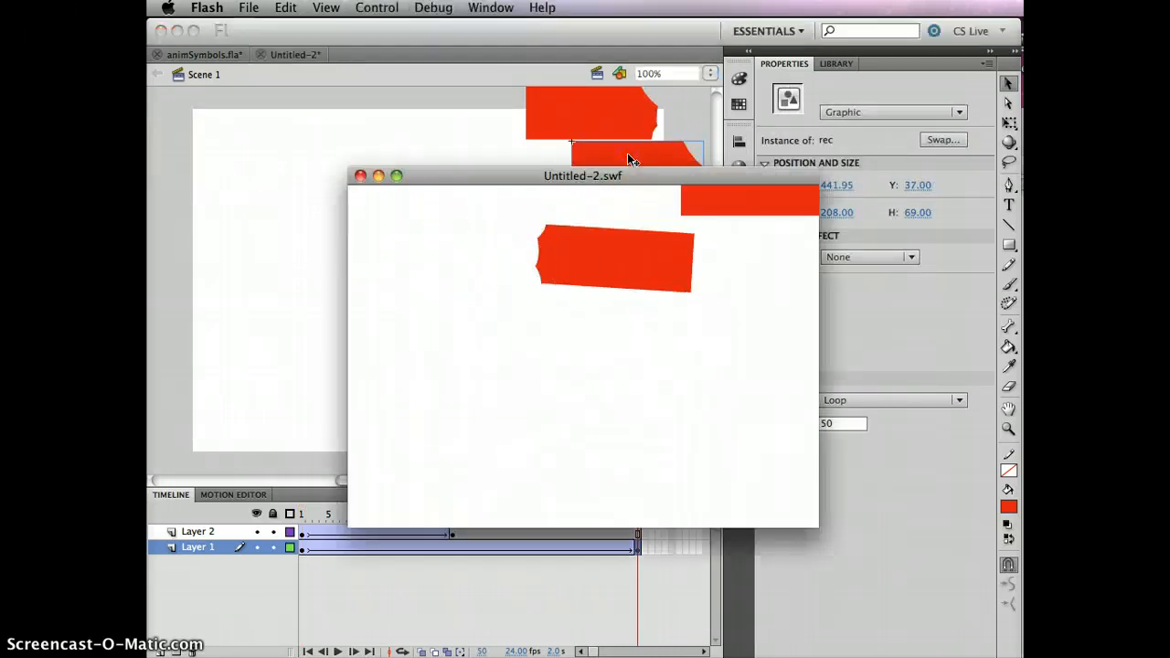
click(361, 177)
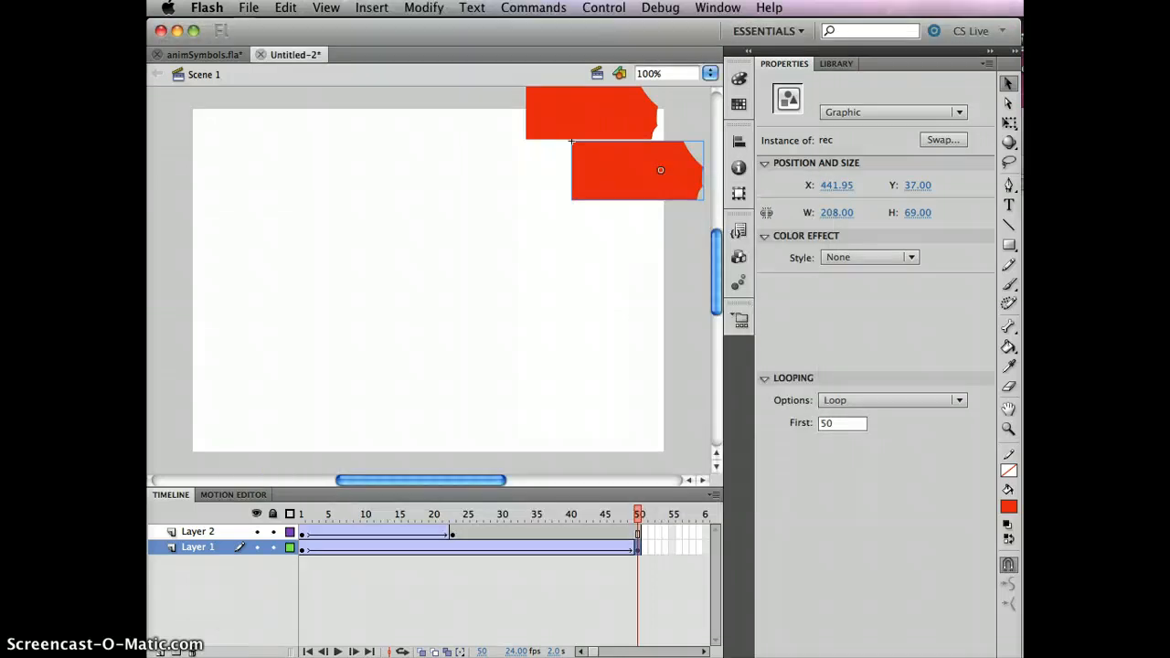
- Add a layer between Layer 1 and Layer 2 and place several rec instances across the stage's lower area at frame 1
click(195, 610)
click(159, 650)
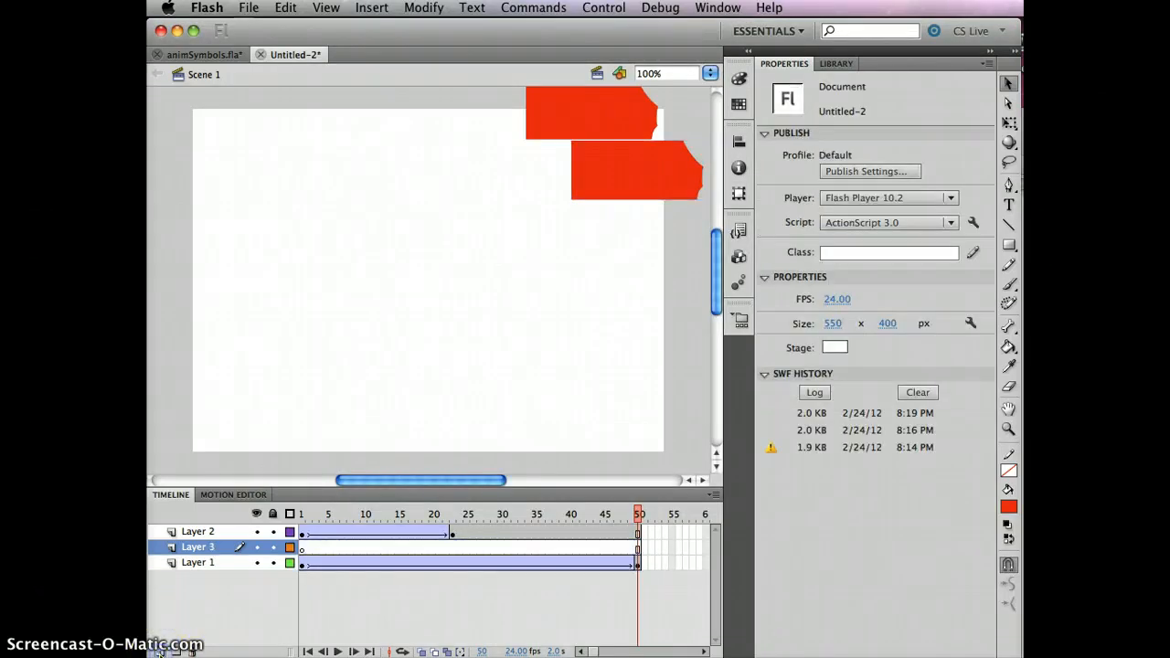
click(302, 547)
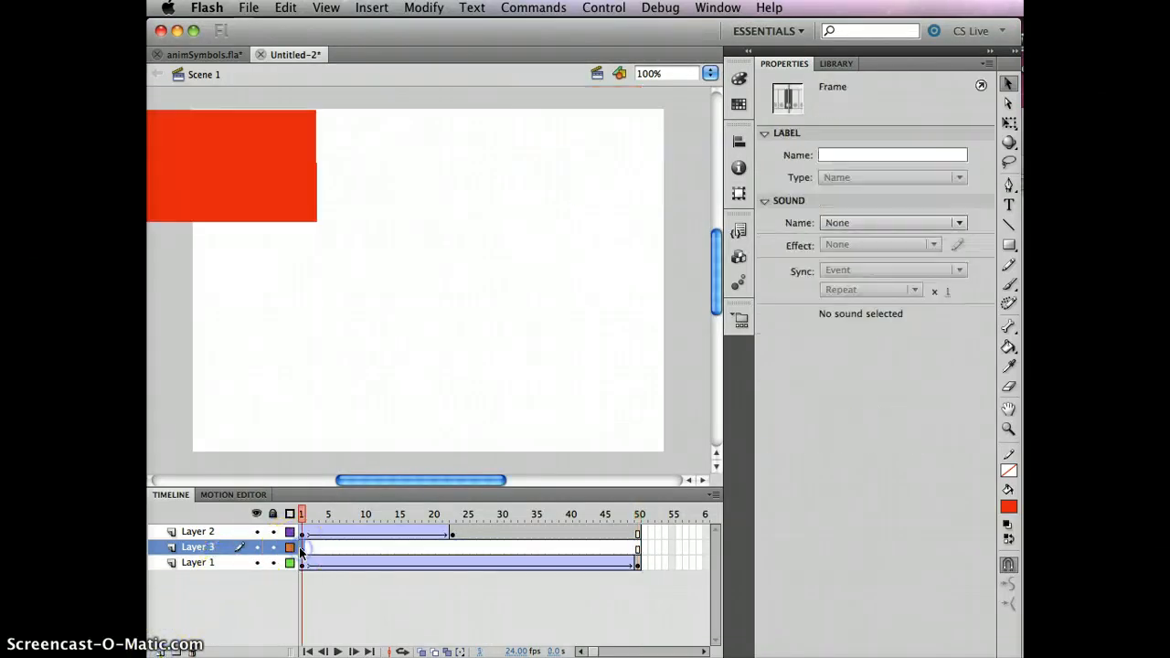
click(836, 64)
drag(319, 258, 208, 346)
drag(561, 312, 393, 373)
drag(905, 133, 654, 320)
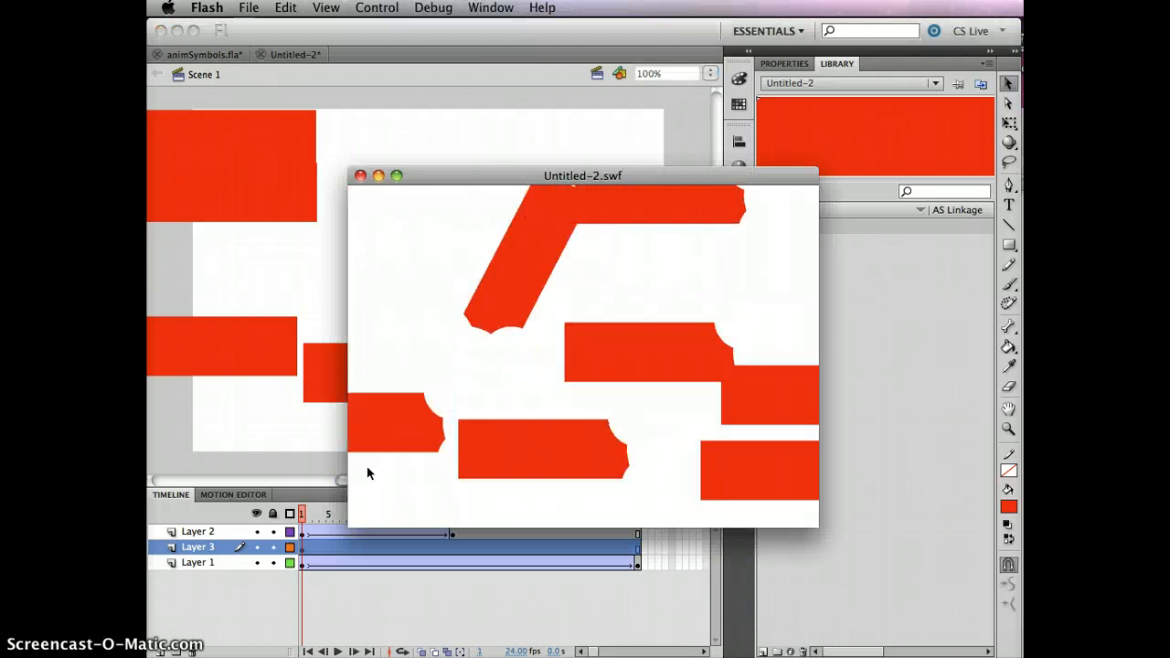
- Close the test movie and move the two rightmost rec instances on Layer 3 left and slightly down, fully into view
click(412, 494)
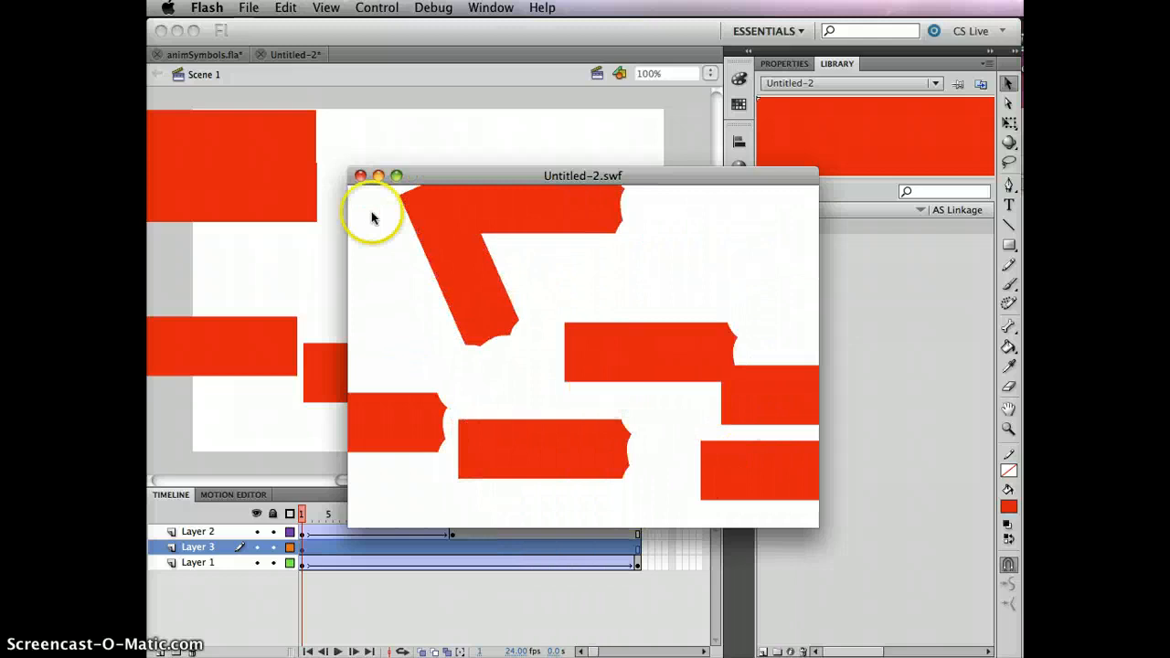
click(360, 176)
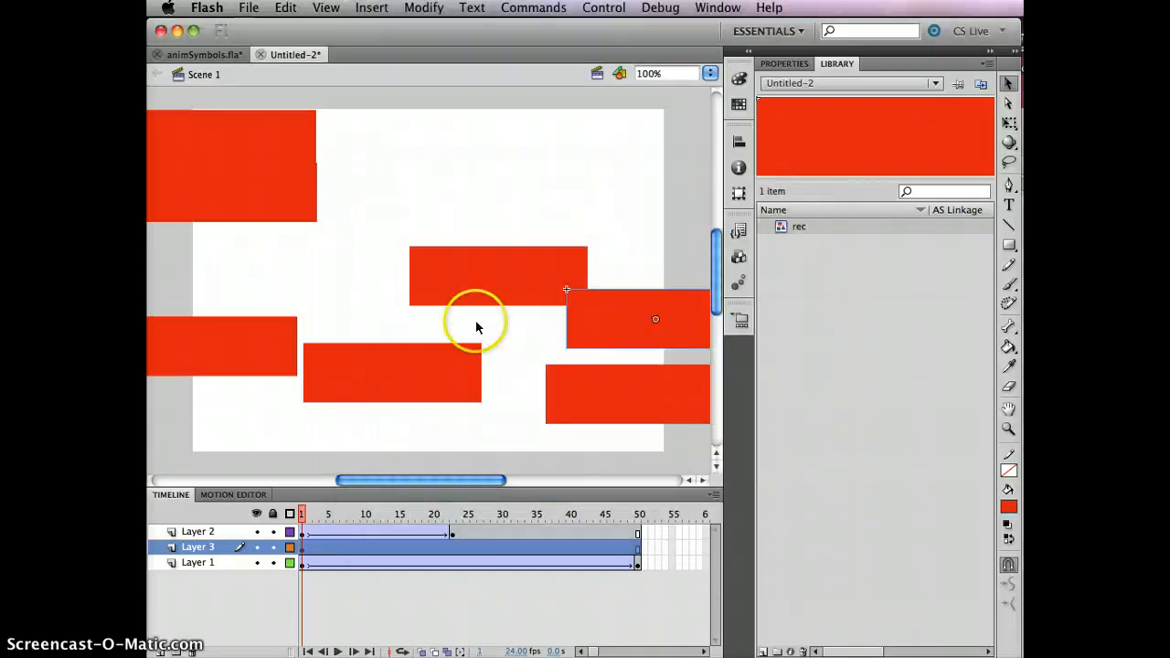
drag(598, 385, 531, 422)
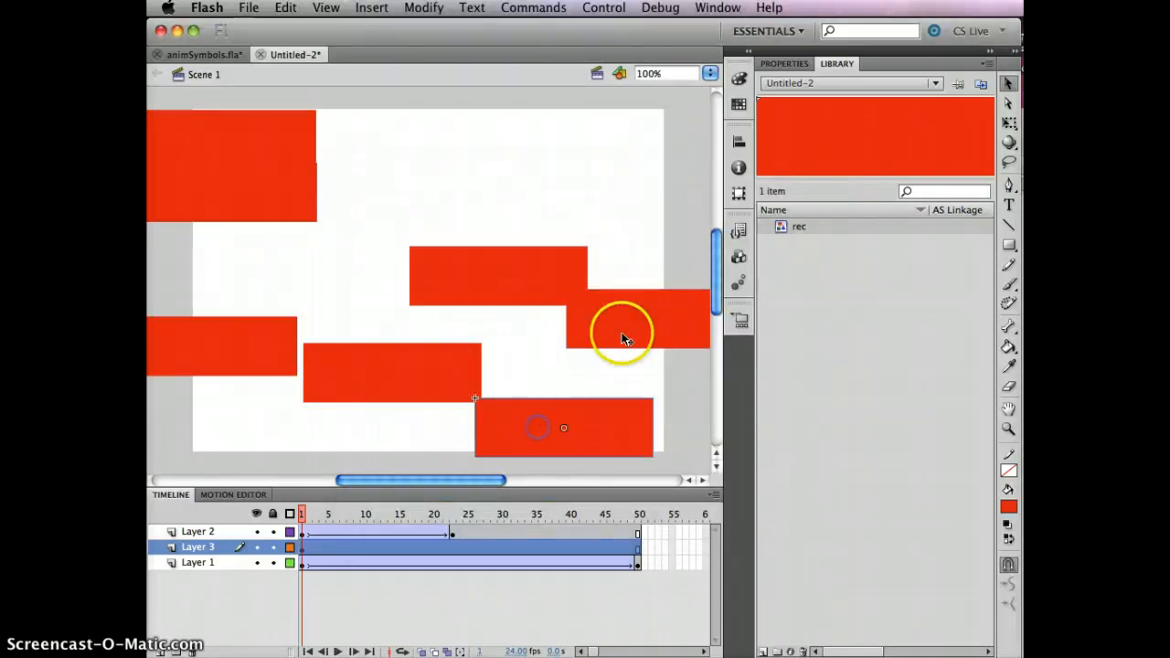
drag(622, 337, 552, 359)
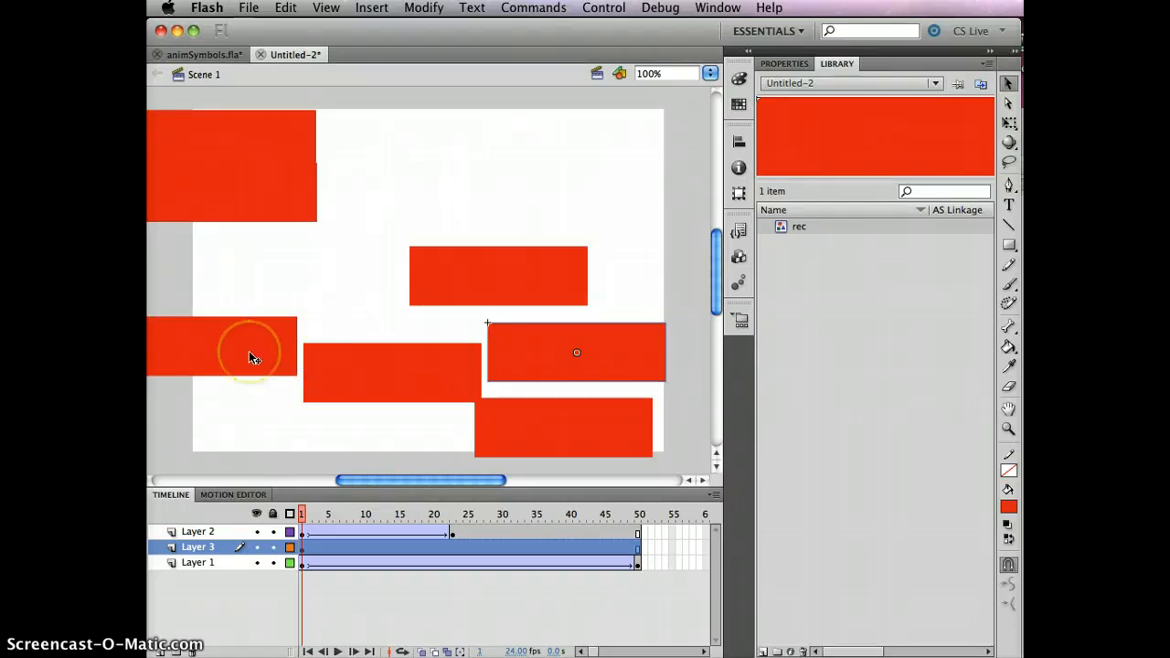
- Set the looping first frame to 20 for the rec instance at the stage's lower middle
click(417, 379)
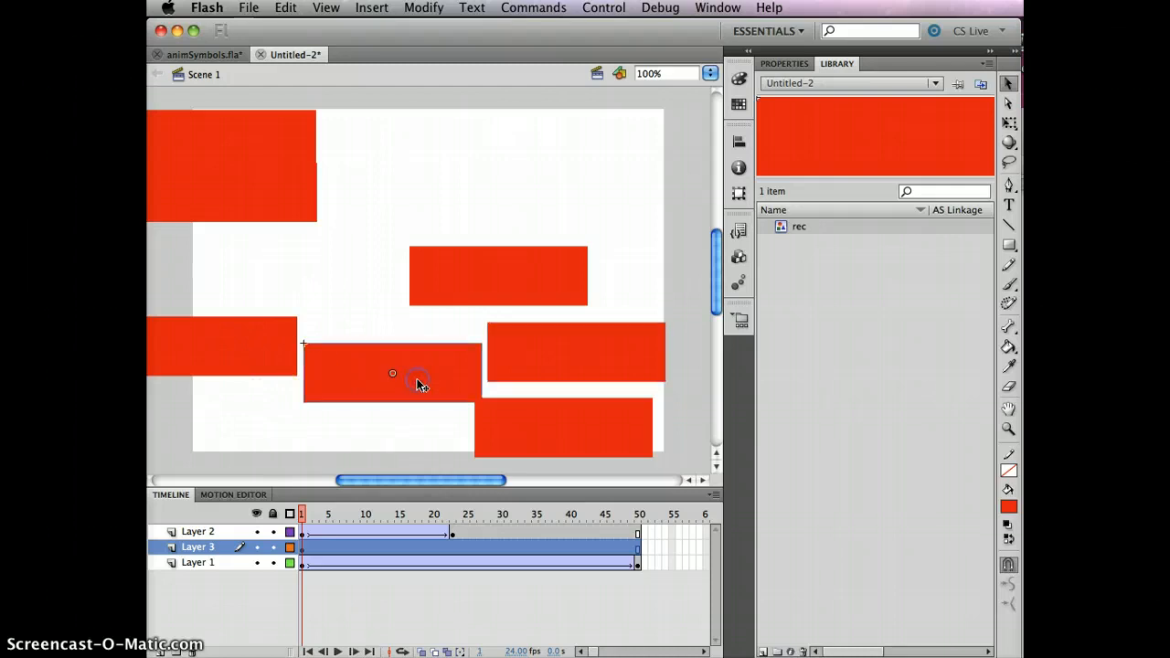
click(782, 66)
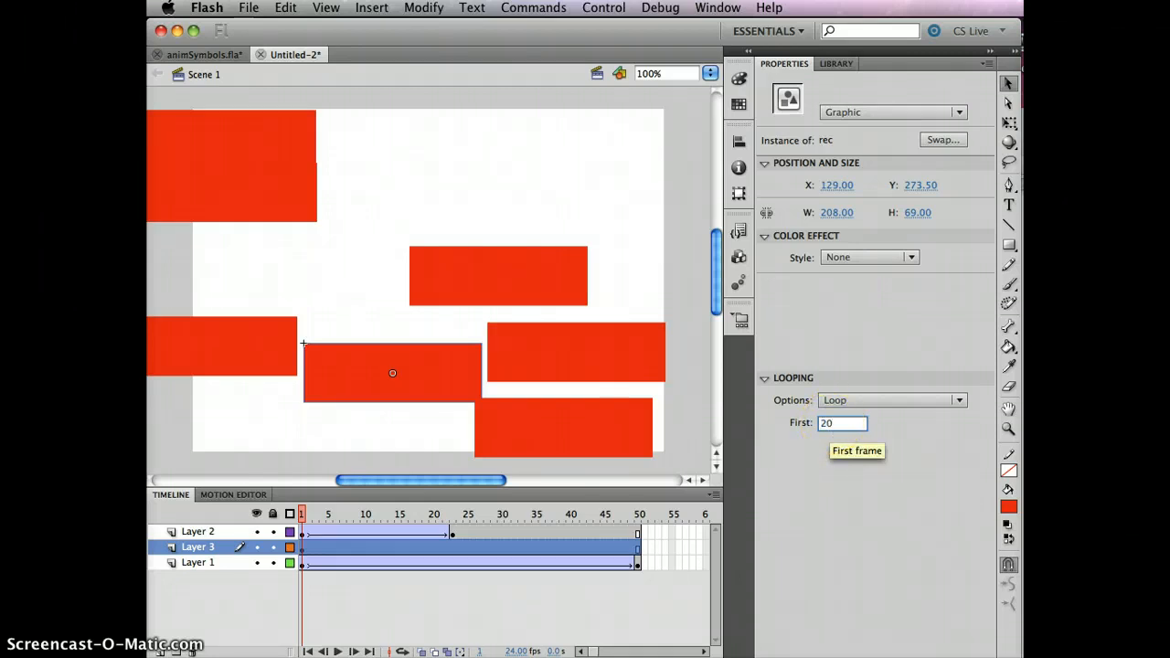
key(Return)
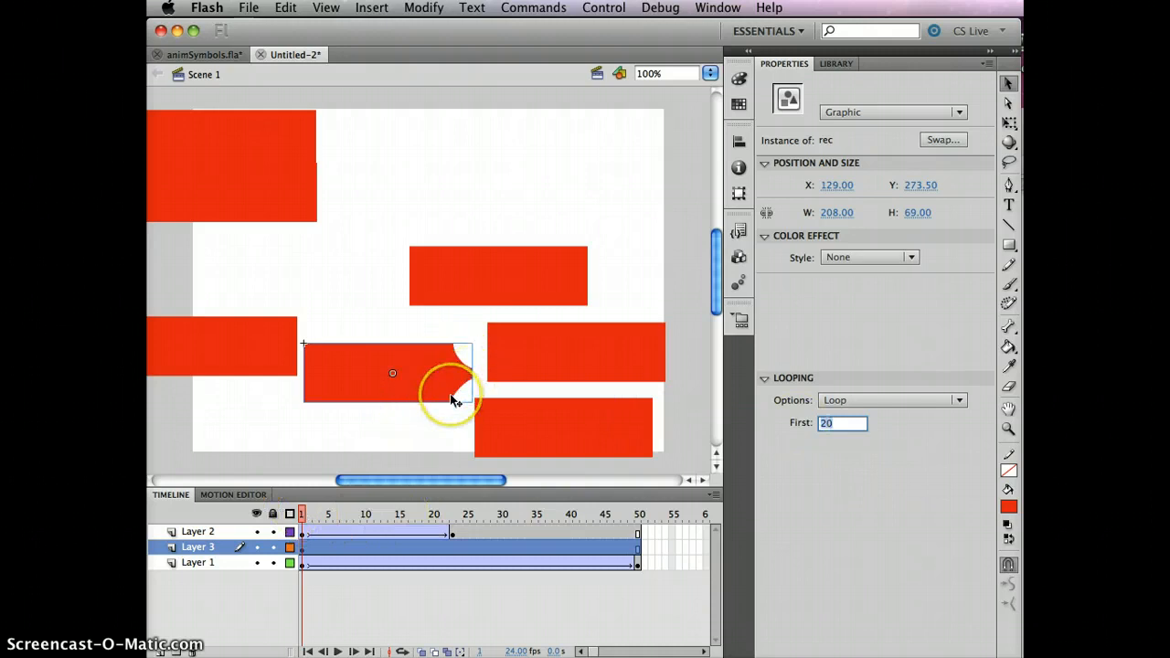
- Set the looping first frame to 40 for the uppermost Layer 3 rec instance, near the stage's centre, and test the movie
click(517, 274)
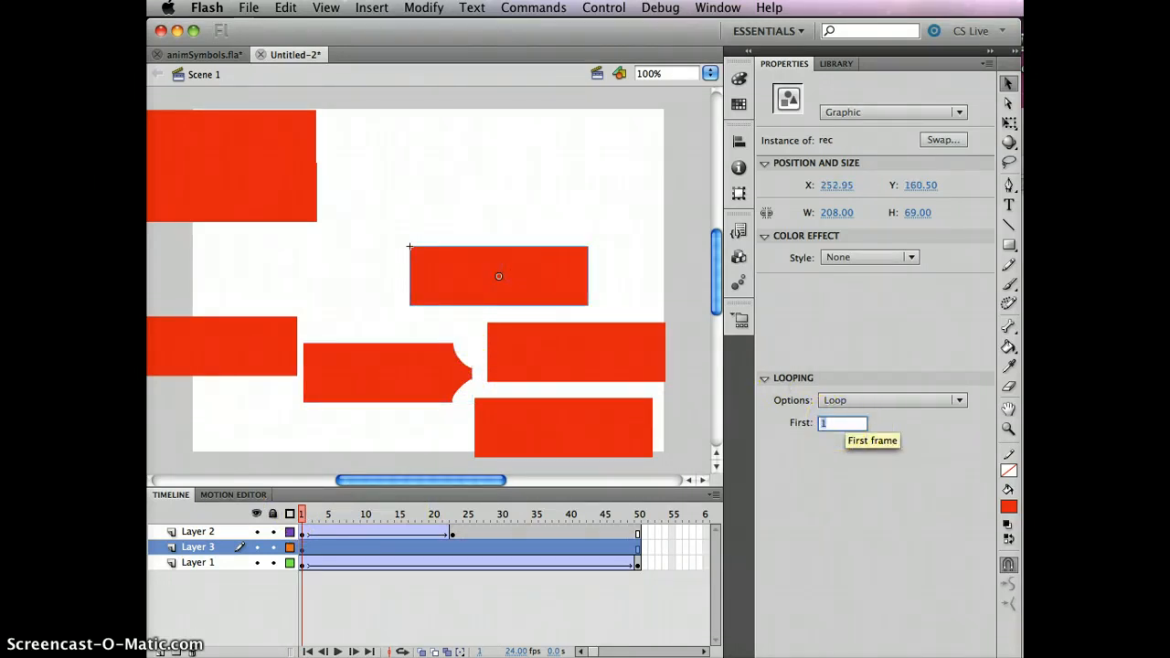
key(Return)
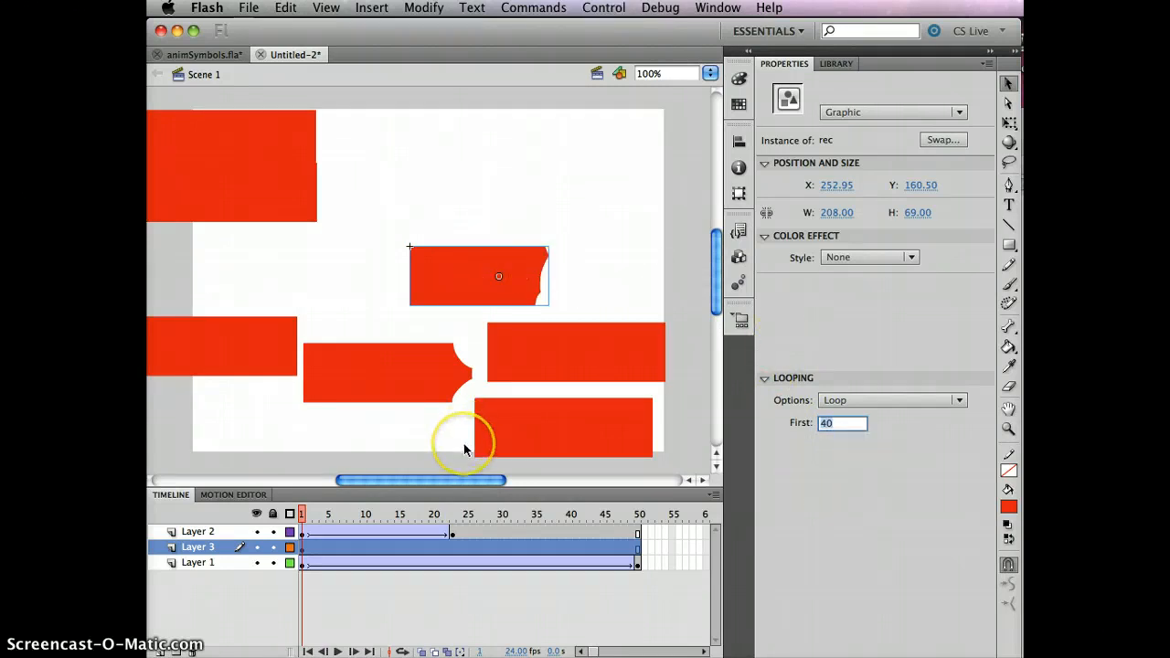
key(super+Return)
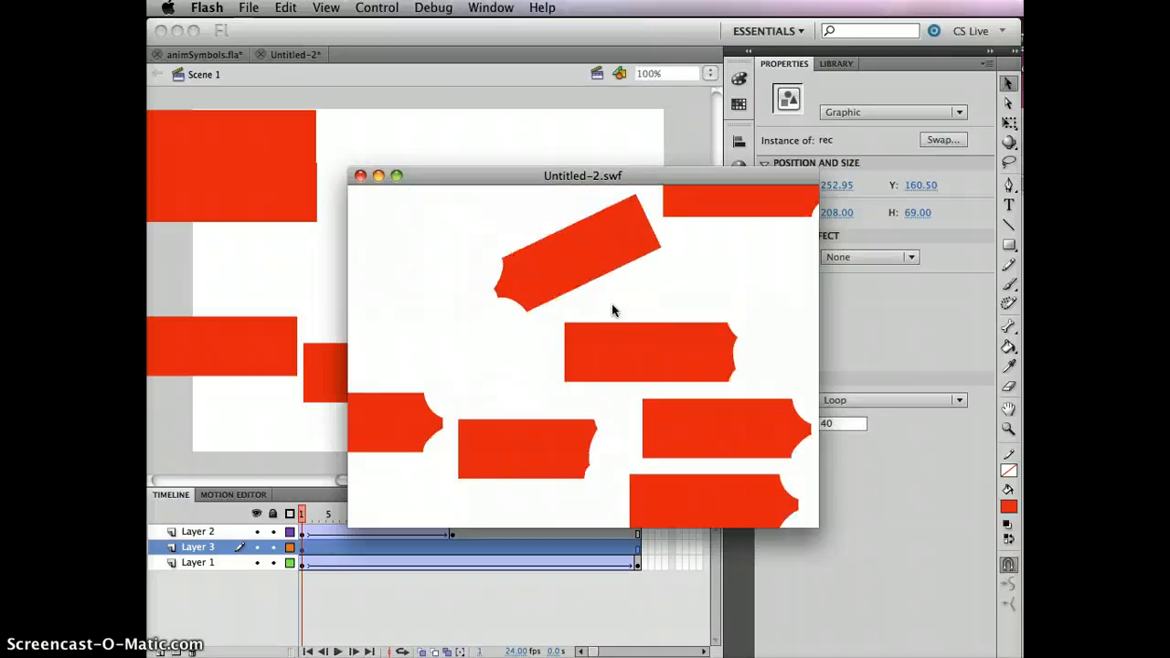
click(159, 655)
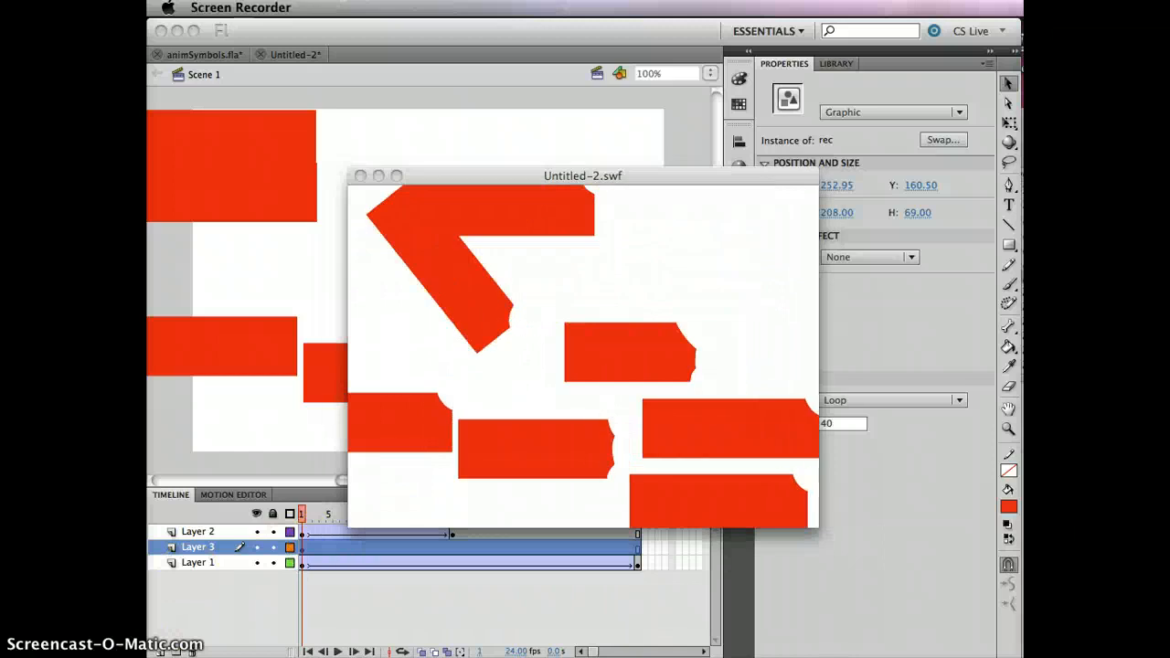